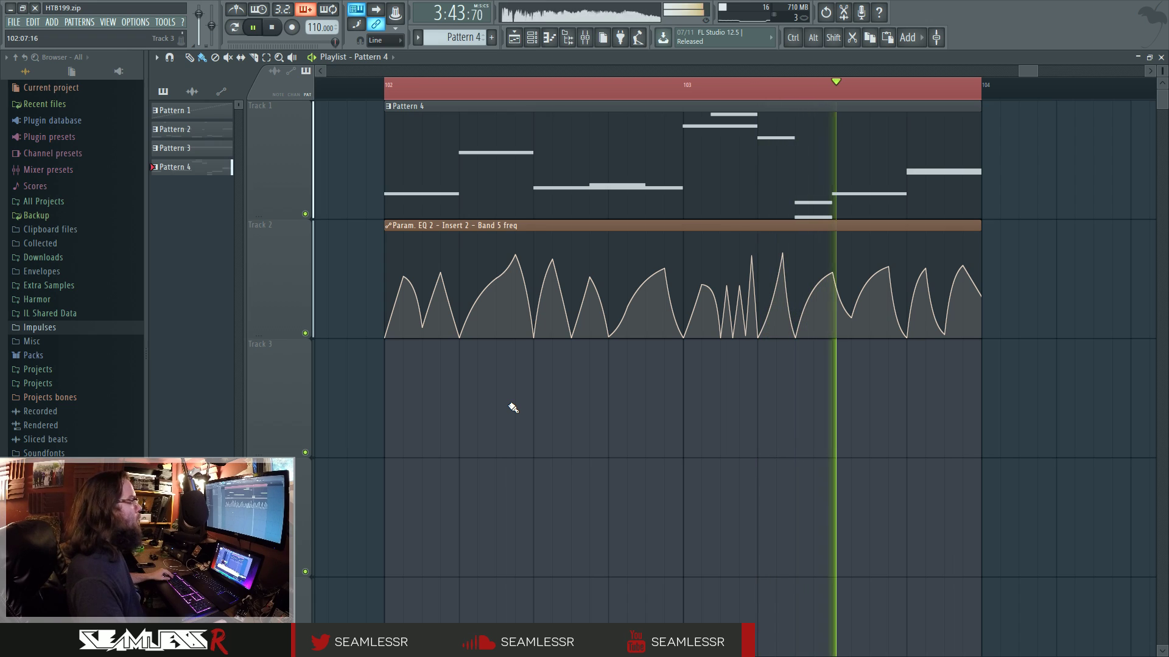
Stop playback, toggle the Detached option of the DirectWave channel's window and close it
key(space)
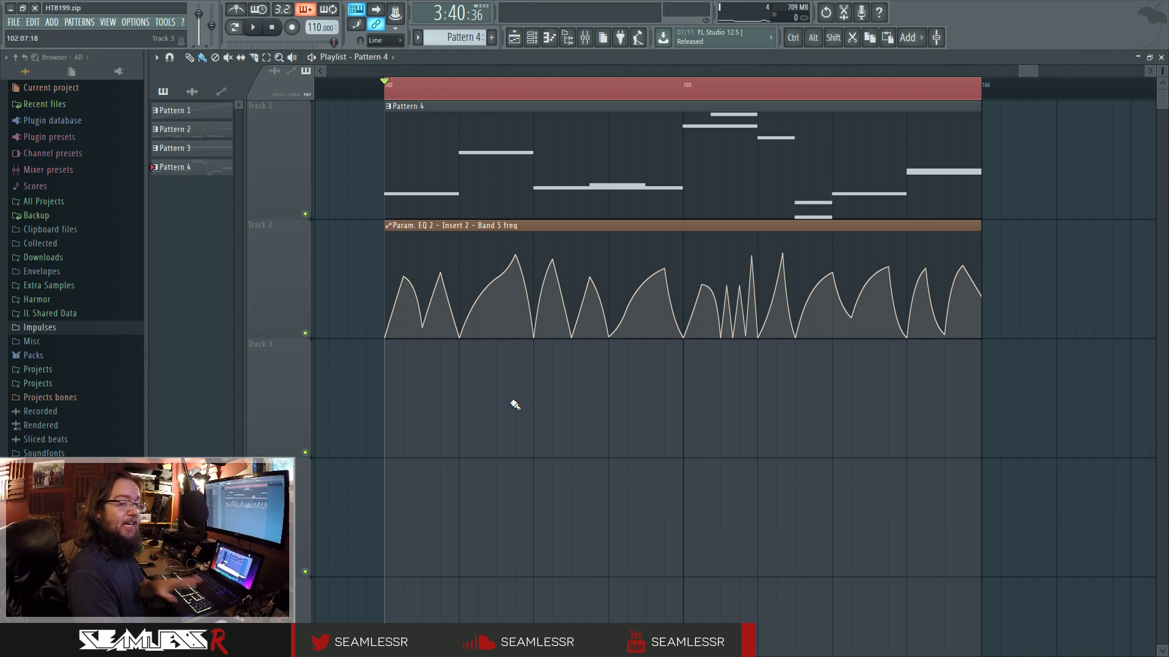
click(531, 38)
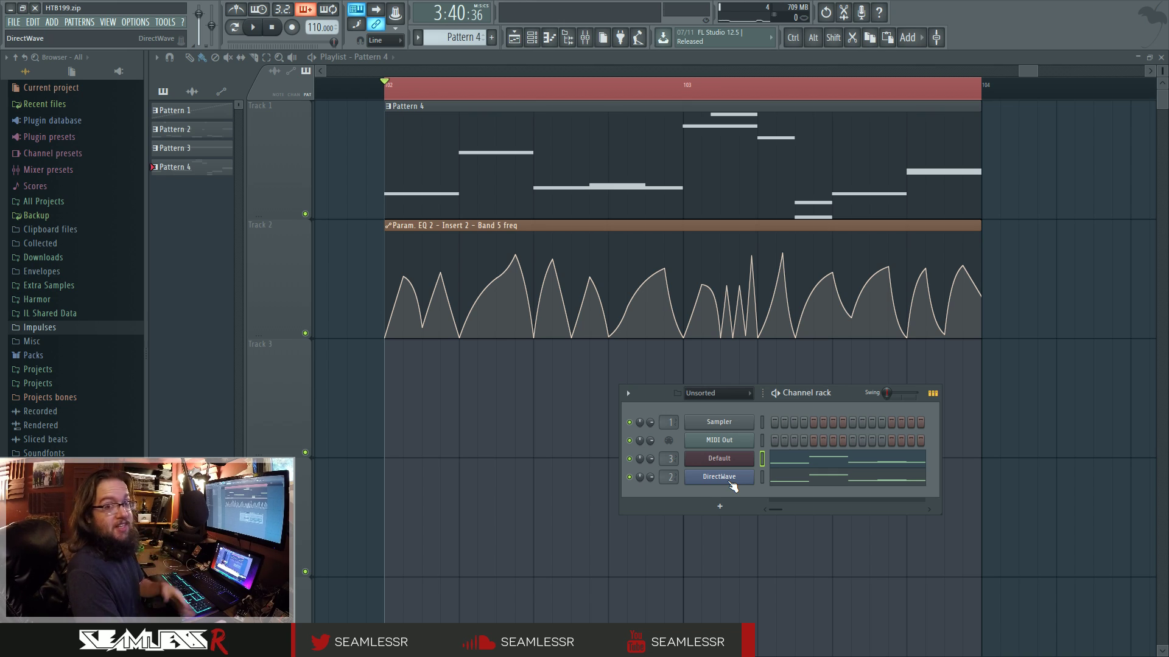
click(730, 479)
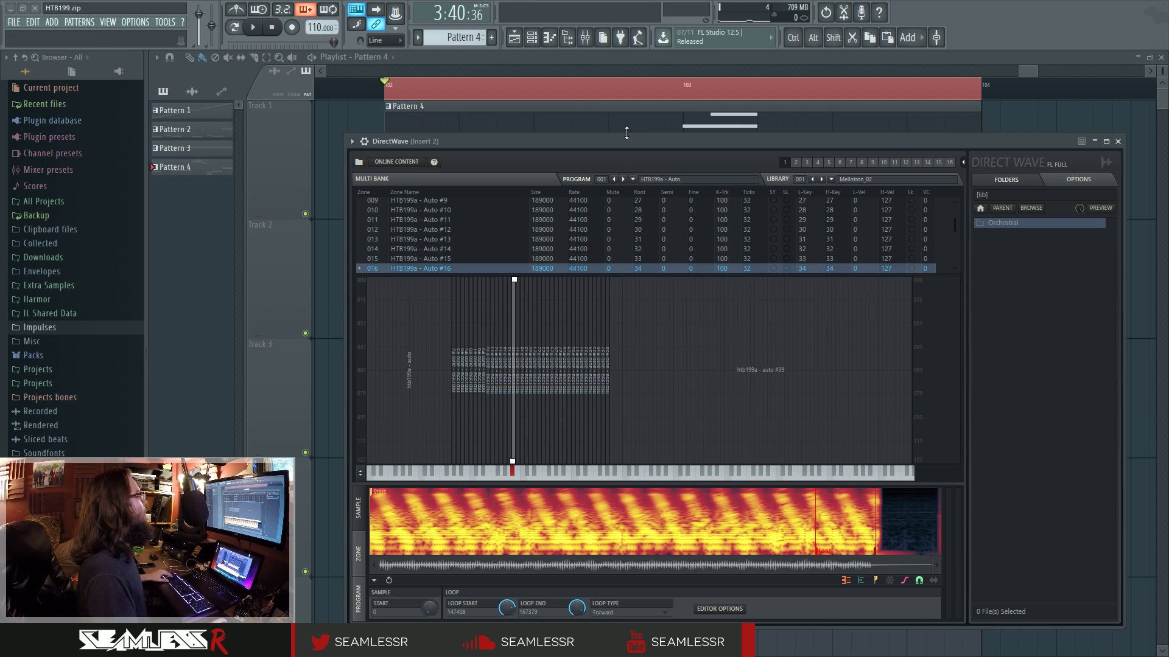
drag(623, 141, 624, 136)
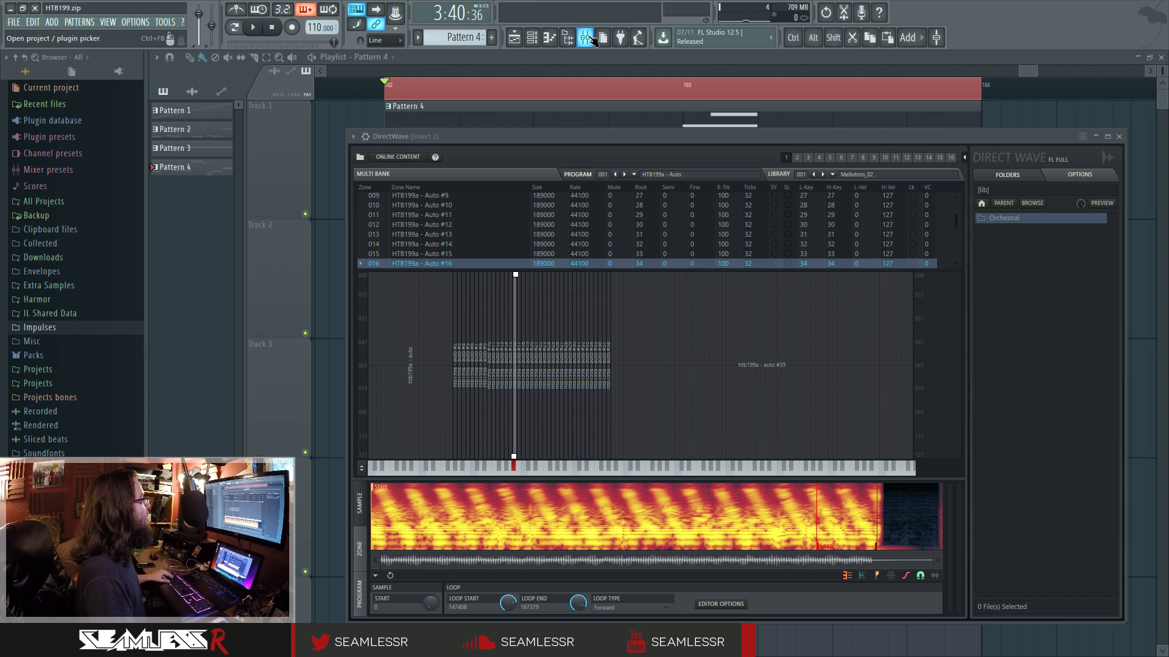
click(353, 137)
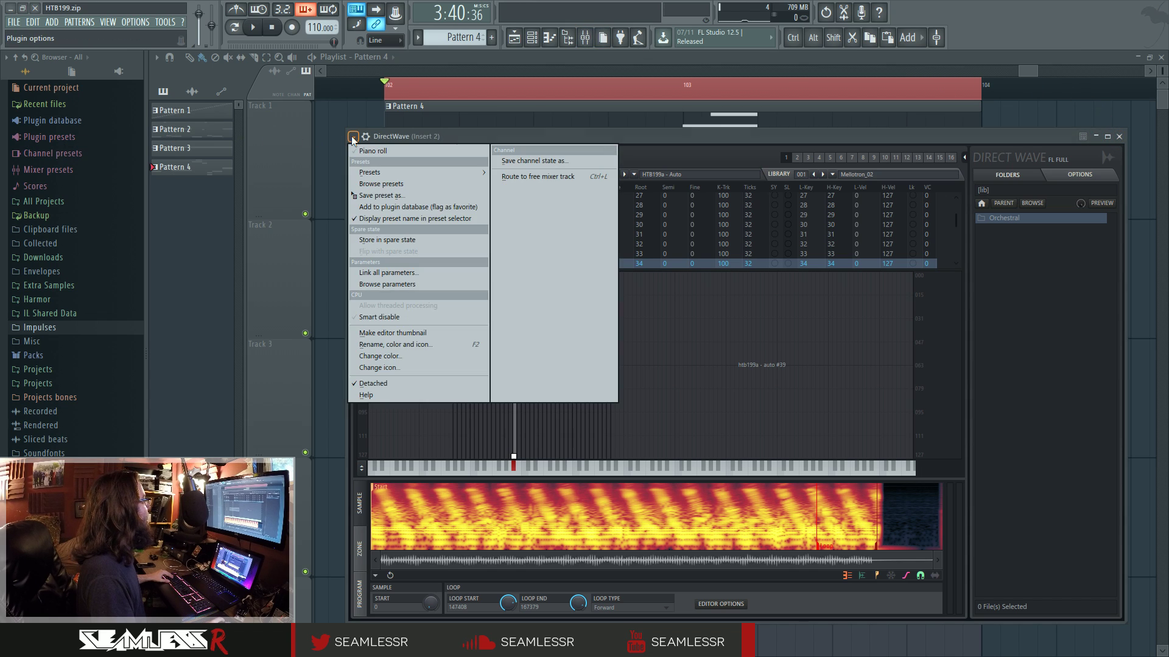
click(380, 384)
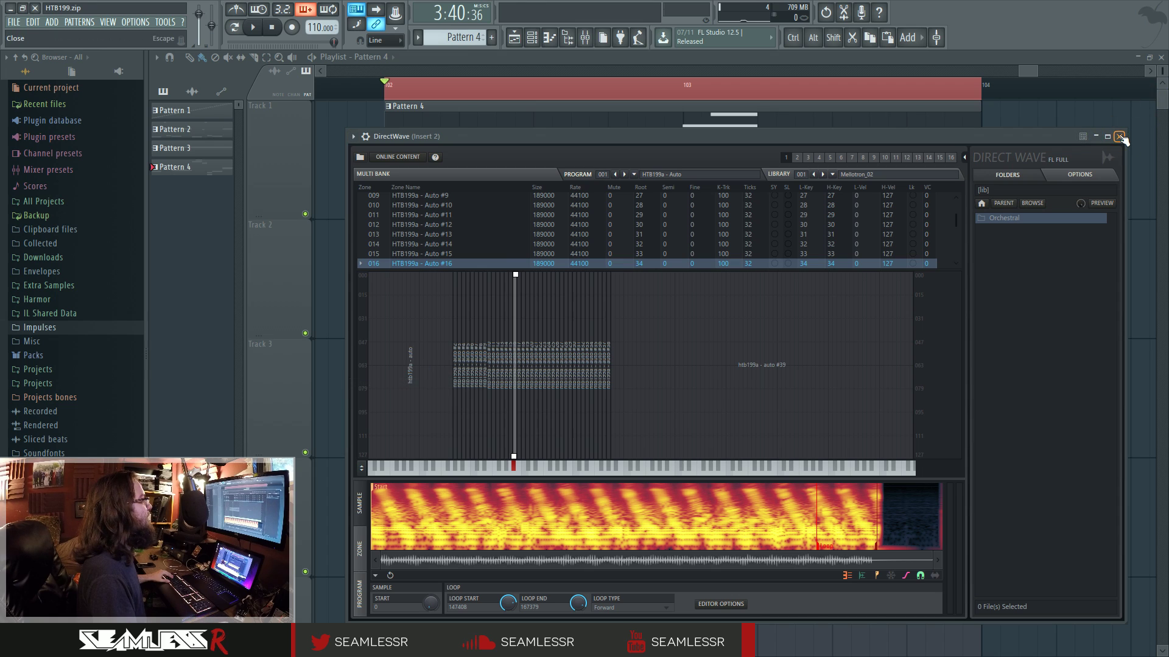
click(1119, 136)
Show the effect chain of mixer track Insert 2
click(583, 41)
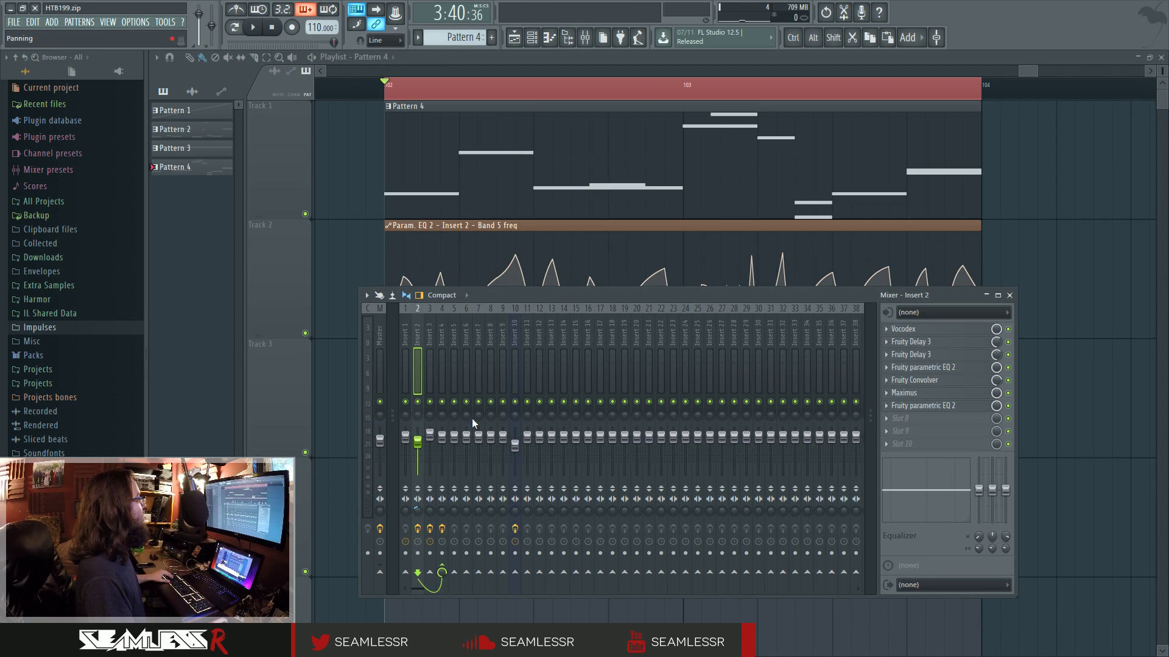
click(429, 341)
click(418, 353)
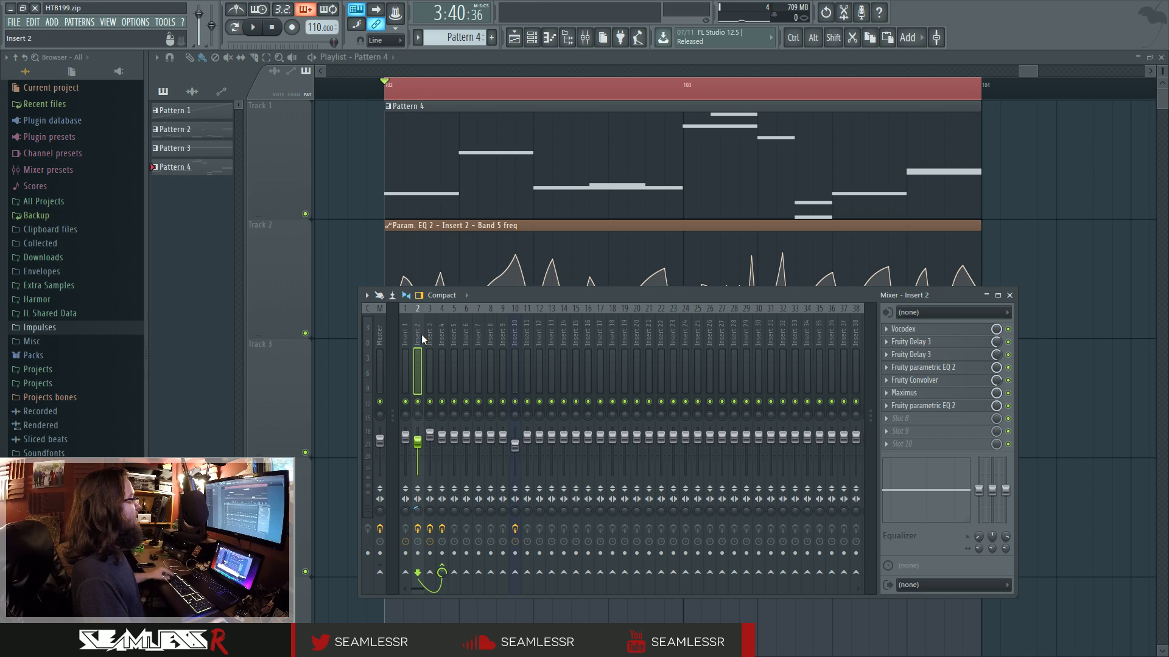
Audition the loop with the DirectWave channel muted, and view the Default channel's synth settings
click(532, 37)
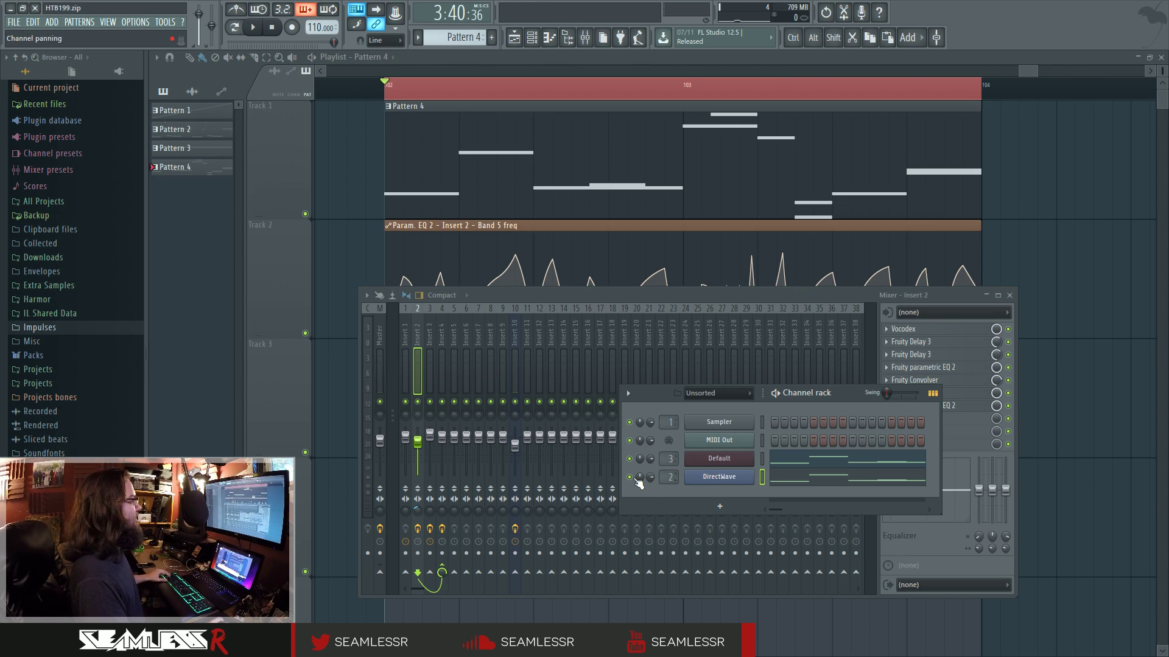
key(space)
key(space)
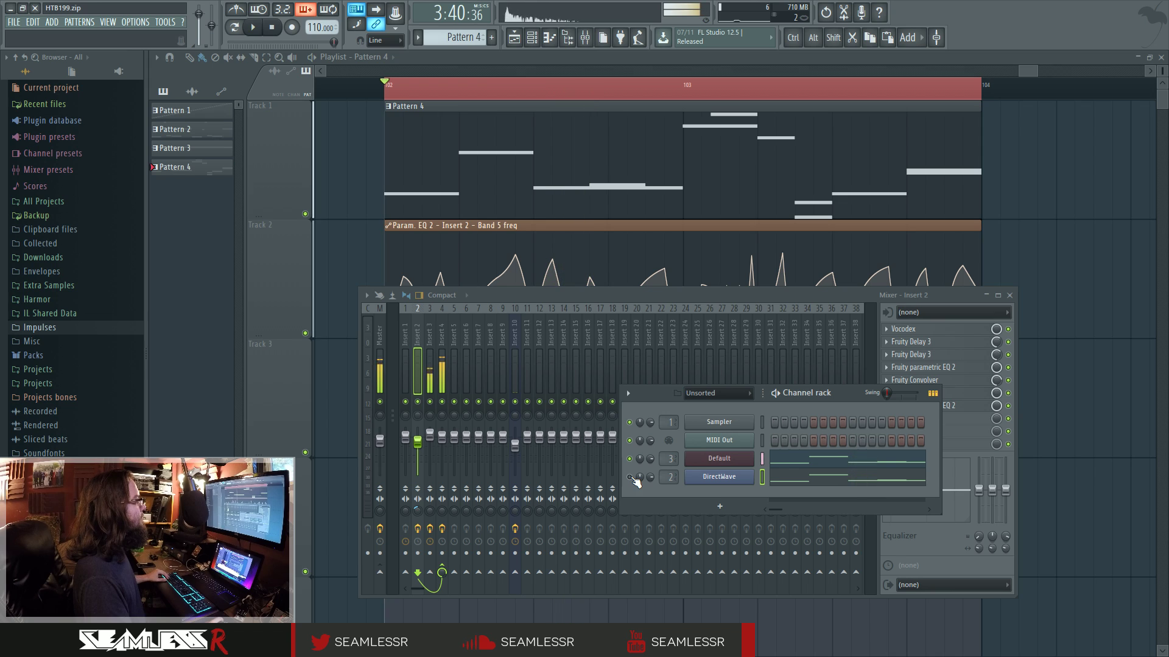
click(719, 459)
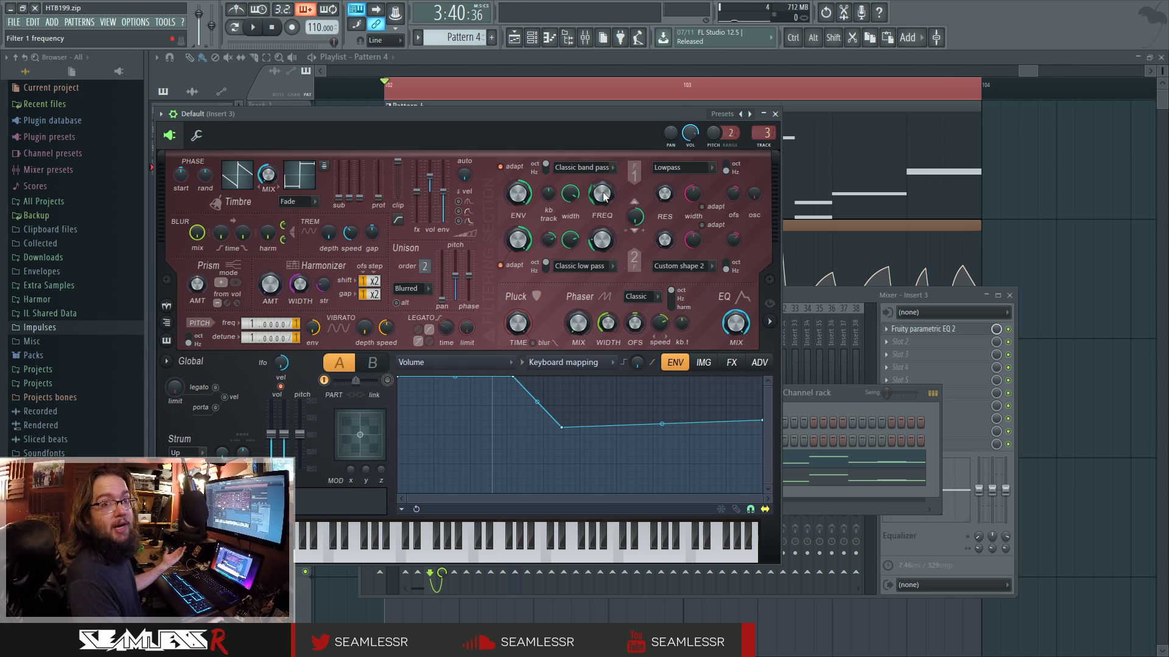
click(774, 114)
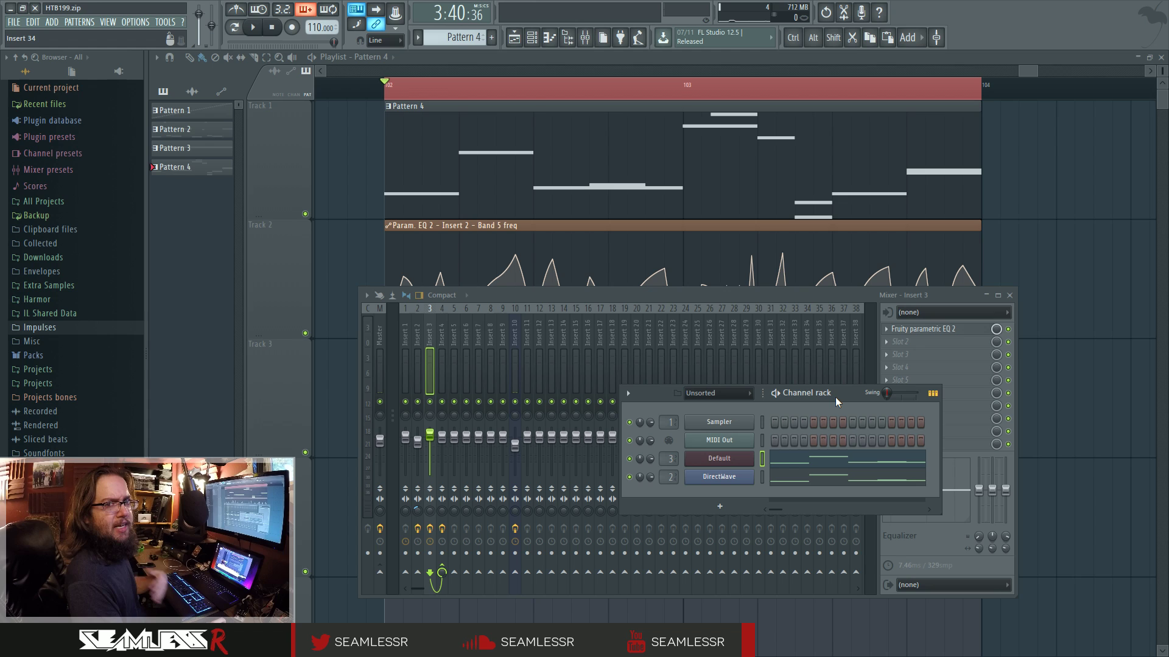
Mute mixer track Insert 10, select Insert 2 and play the loop
click(584, 37)
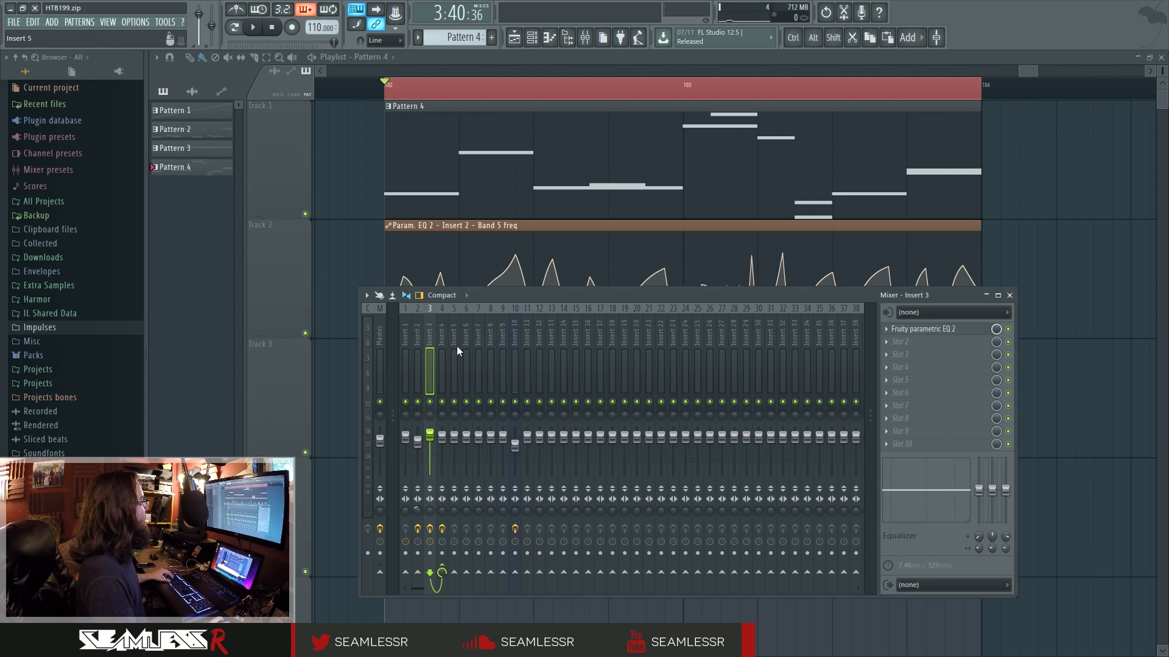
click(515, 401)
click(418, 372)
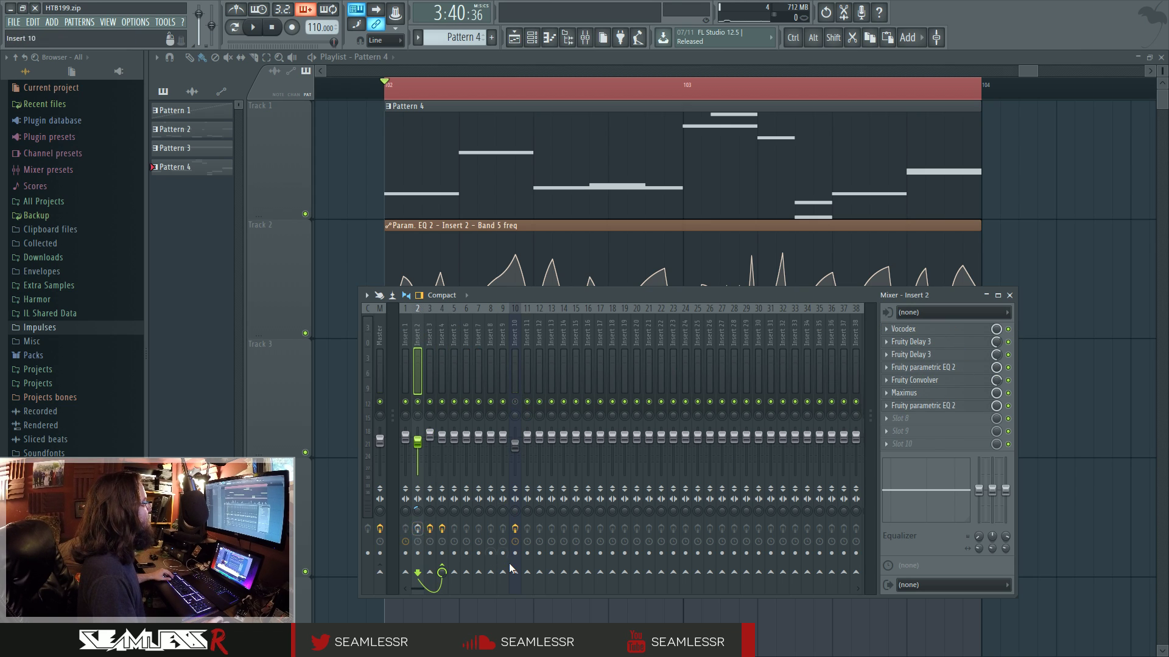
key(space)
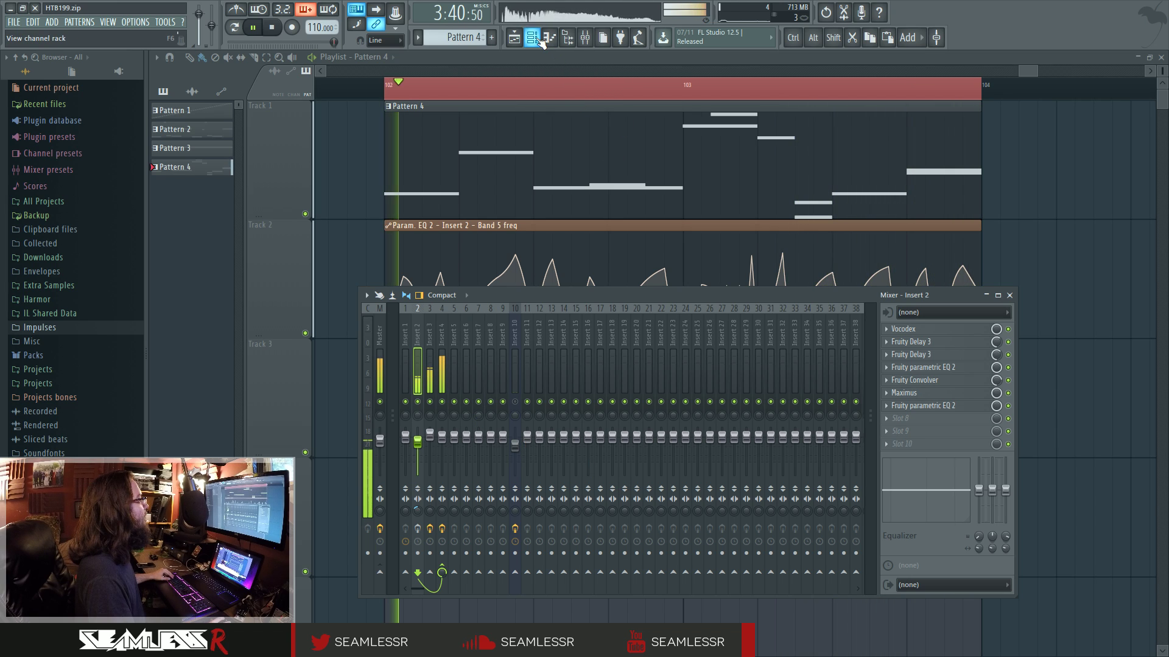
Stop playback and examine DirectWave's sample zones HTB199a - Auto #2, Auto #39 and the first Auto zone
click(534, 39)
key(space)
click(716, 478)
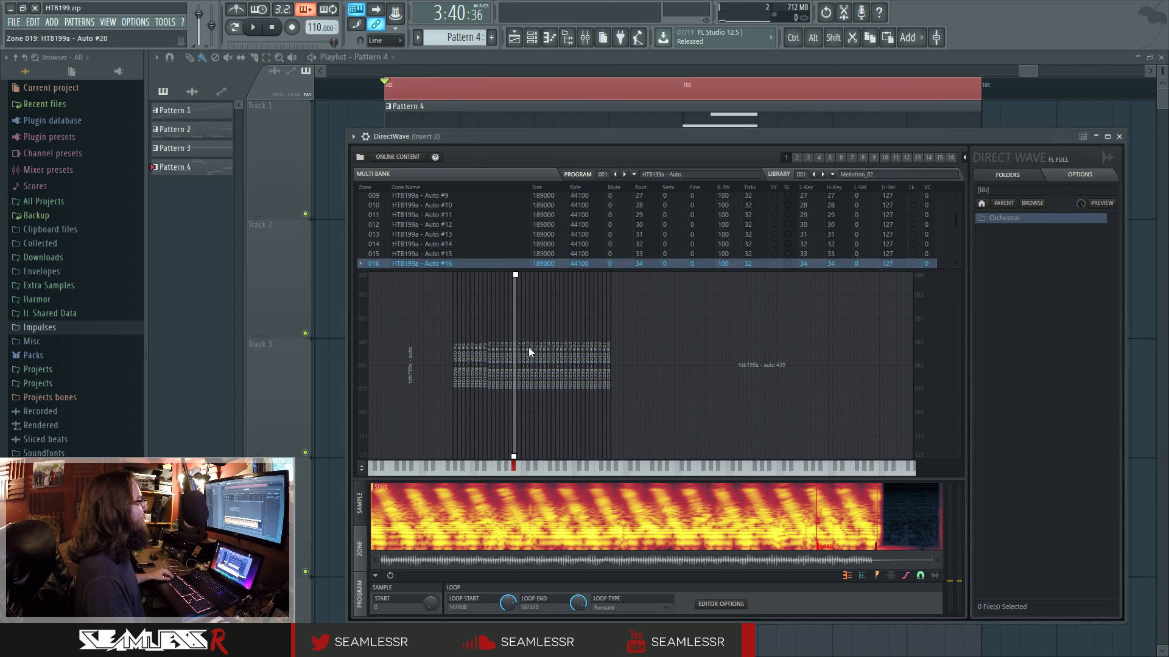
click(457, 347)
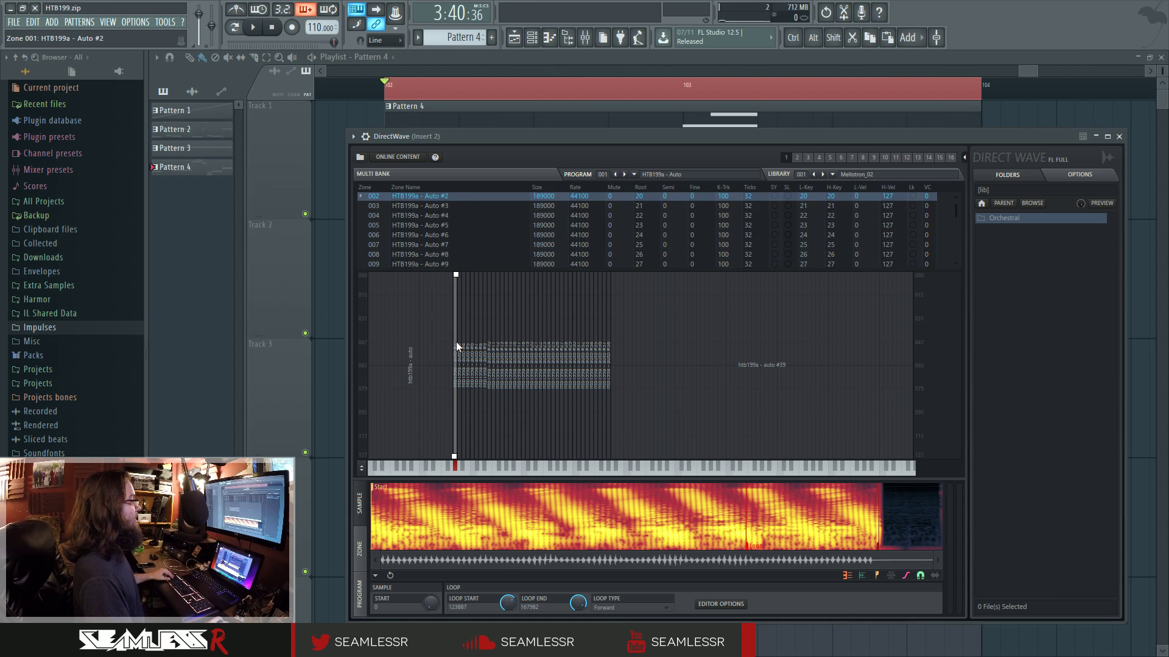
click(615, 361)
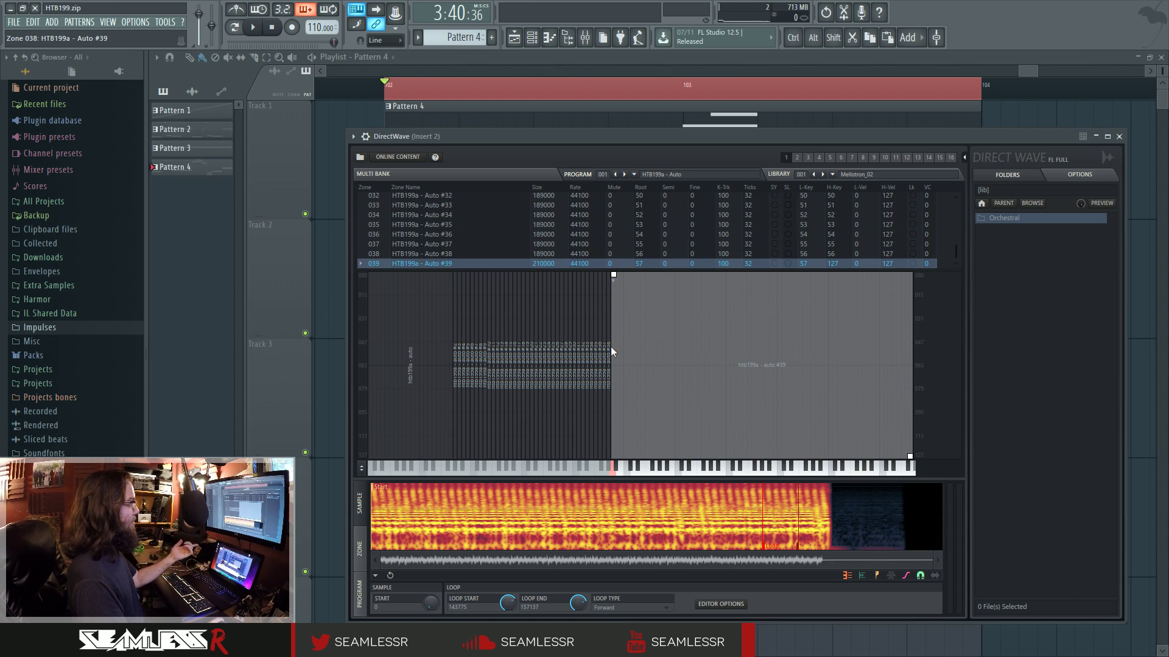
click(448, 330)
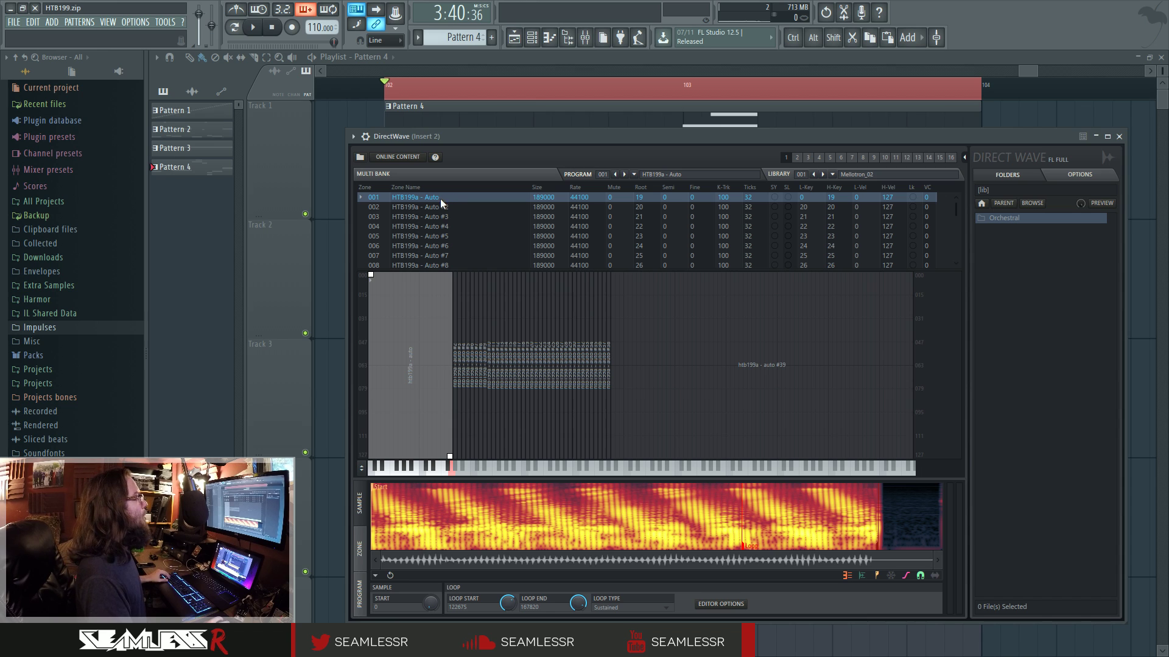
right_click(337, 132)
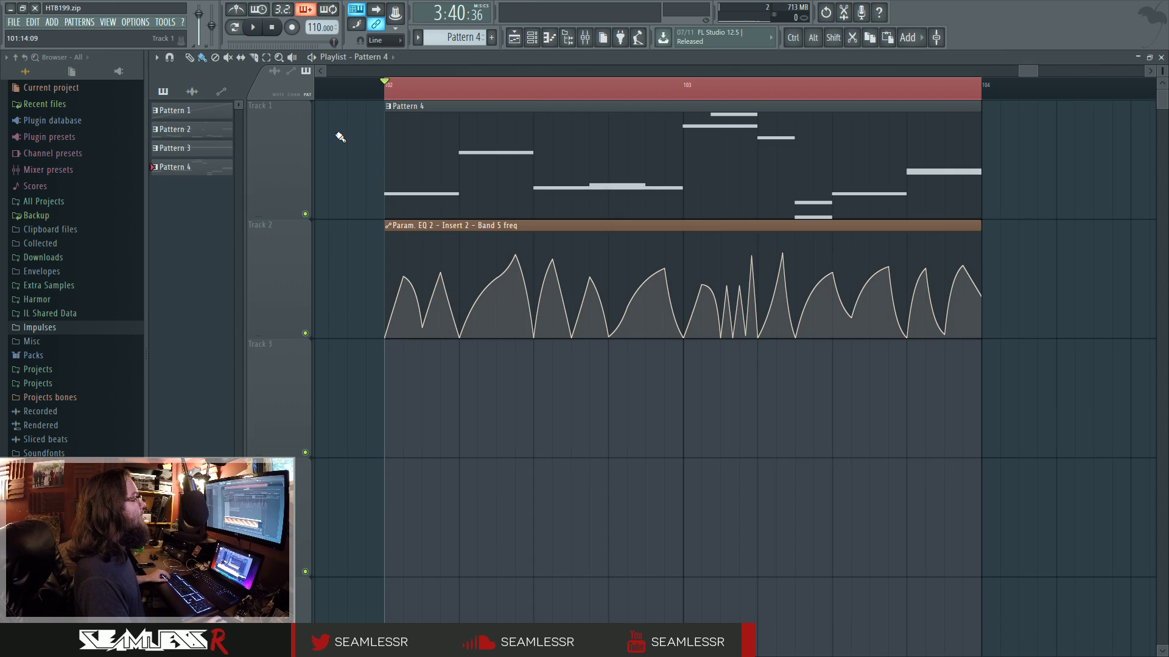
Unmute mixer track Insert 10 and audition Pattern 1 from the start of the playlist
scroll(443, 388, down, 4)
scroll(447, 390, down, 8)
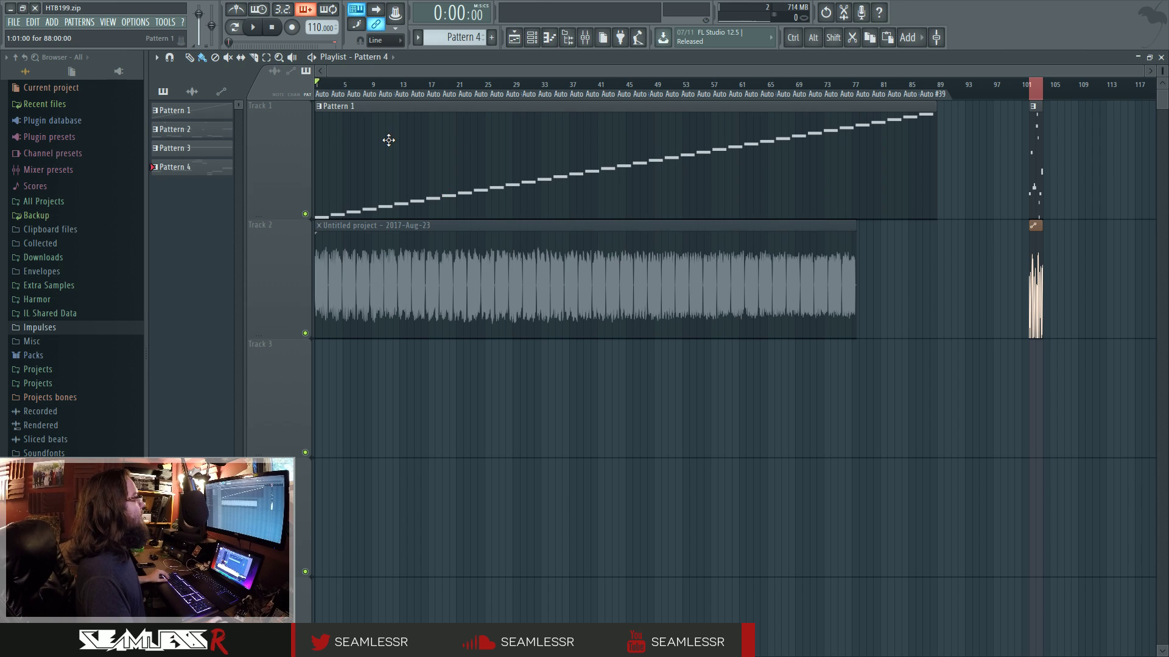
key(space)
key(space)
click(585, 37)
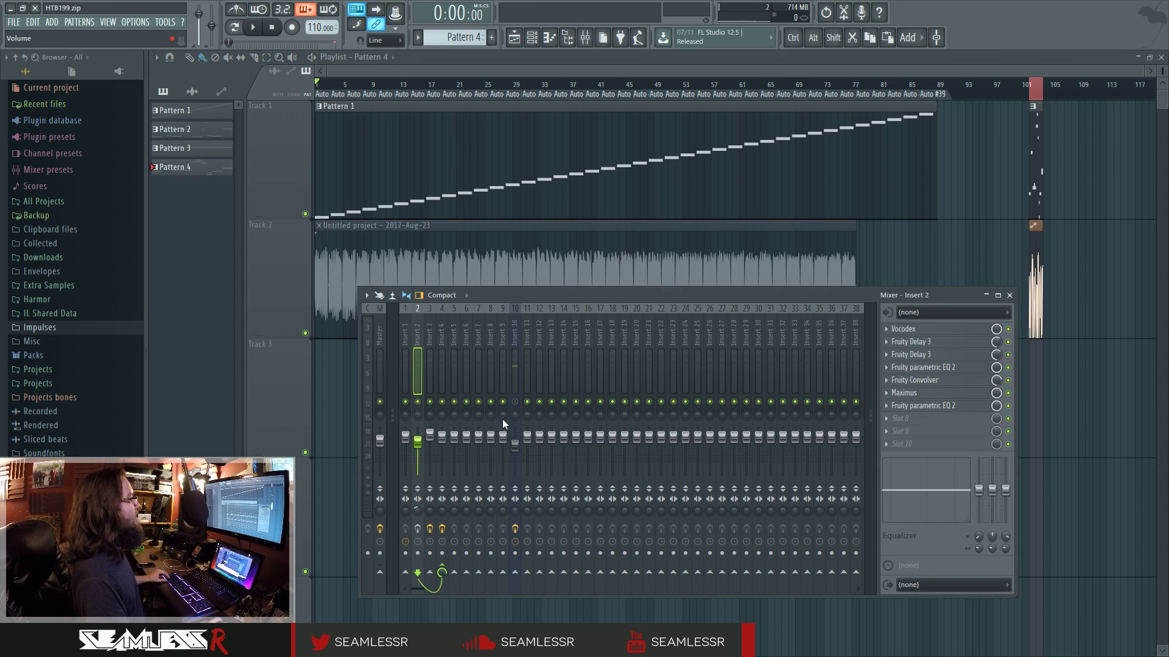
key(space)
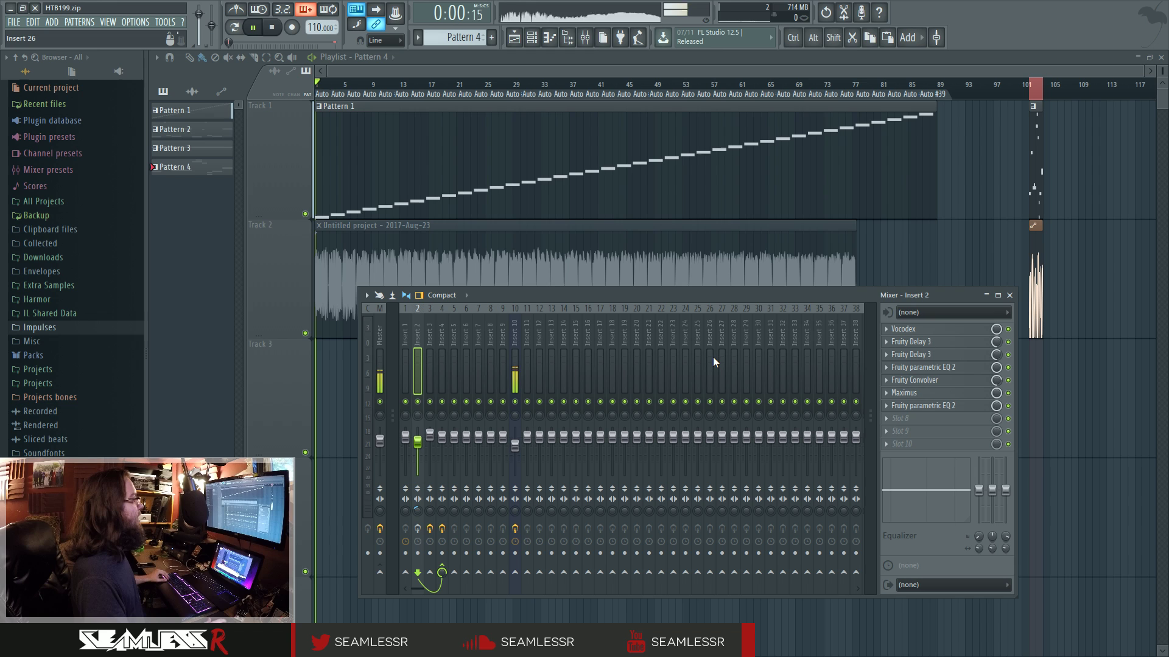
key(space)
click(478, 86)
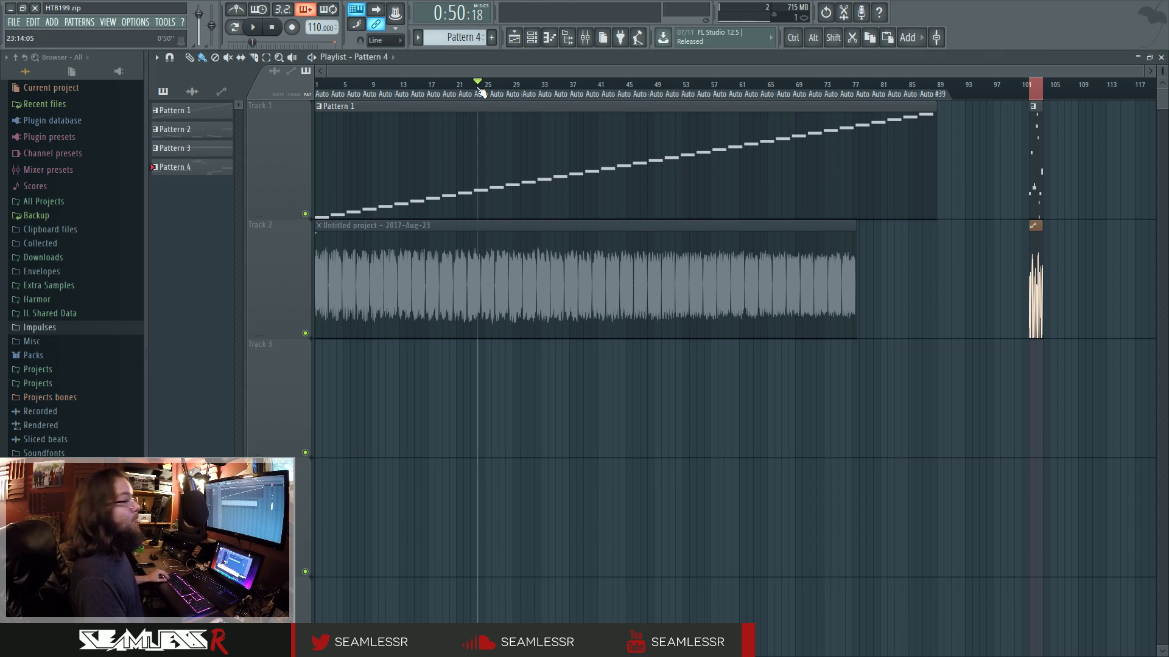
Open Pattern 1 in the piano roll and examine its rising chromatic notes from the first bar
double_click(365, 162)
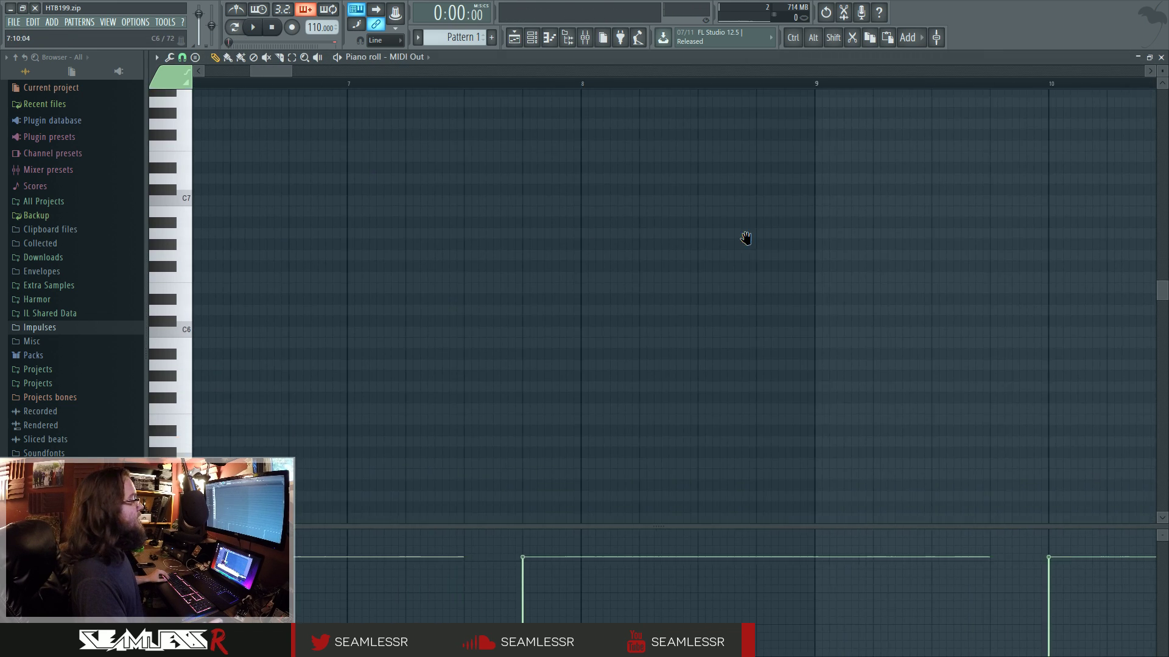
scroll(542, 367, down, 4)
scroll(795, 305, left, 5)
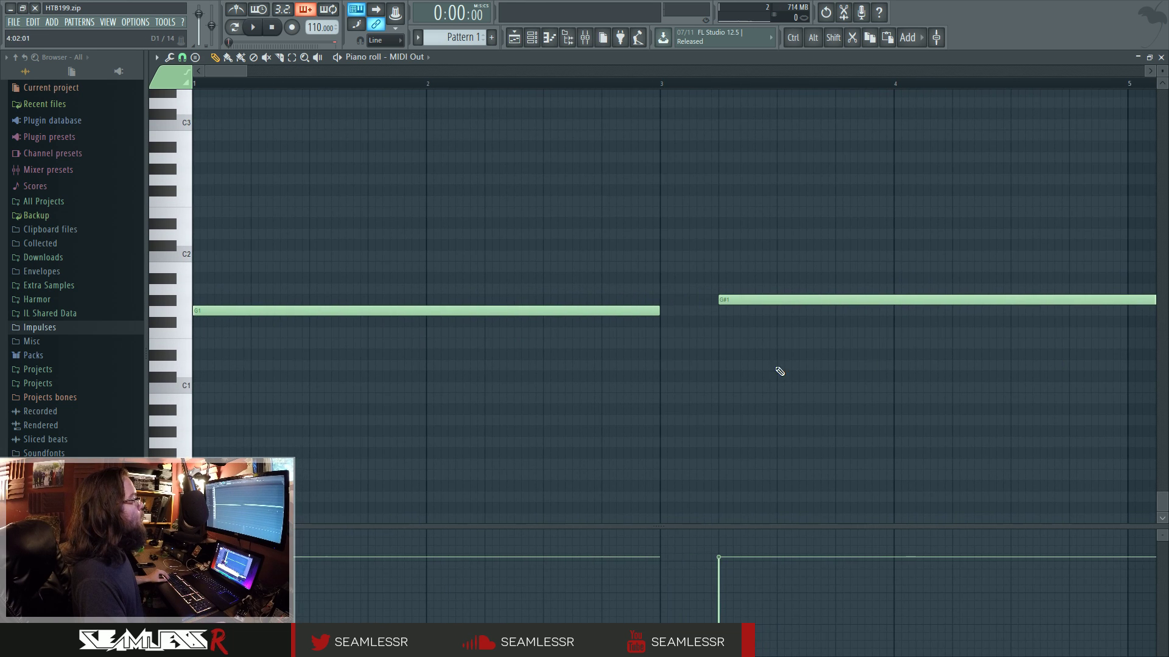
scroll(318, 395, down, 3)
scroll(318, 395, down, 1)
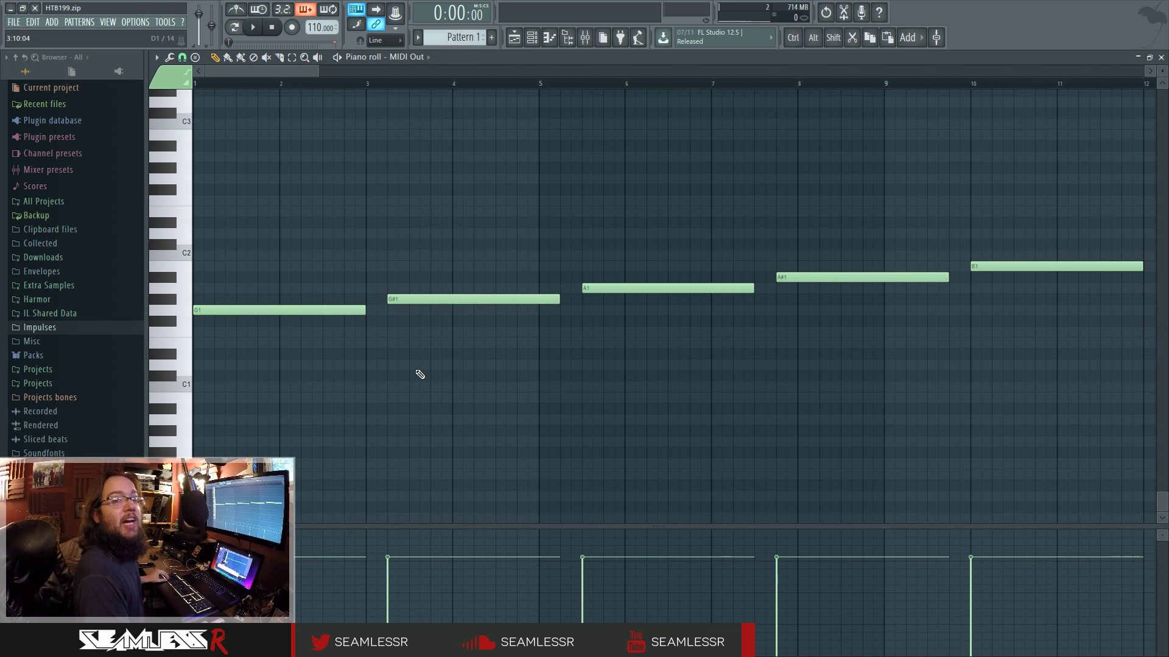
Return to the playlist and examine the sliced recording in Edison on mixer track Insert 10
click(514, 37)
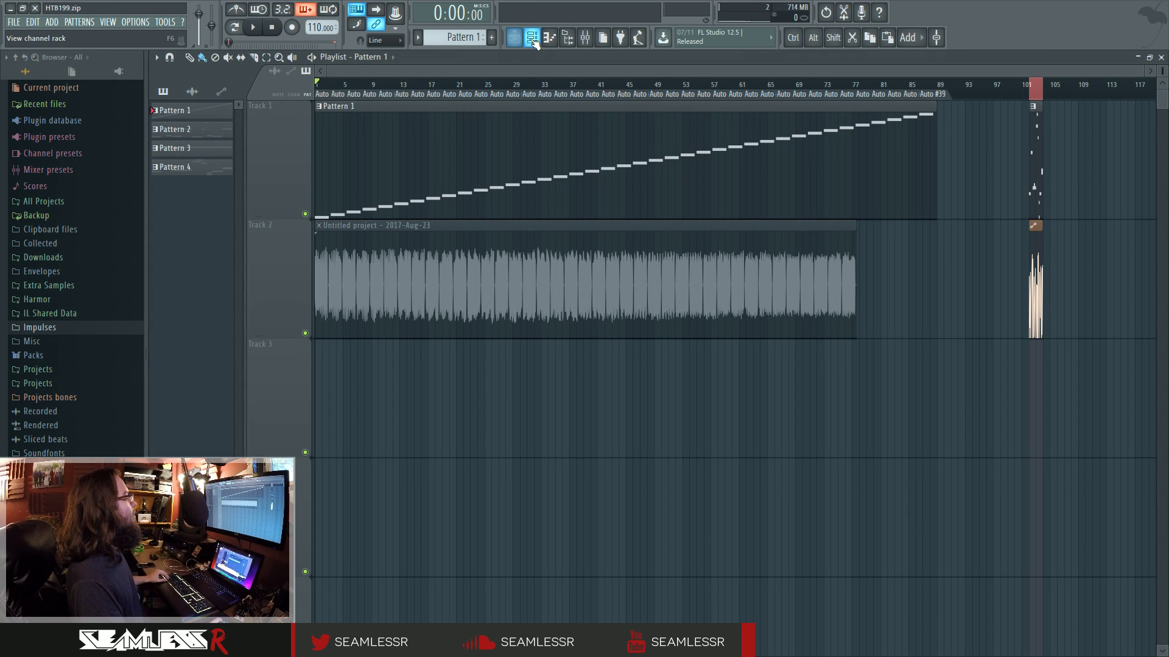
key(F9)
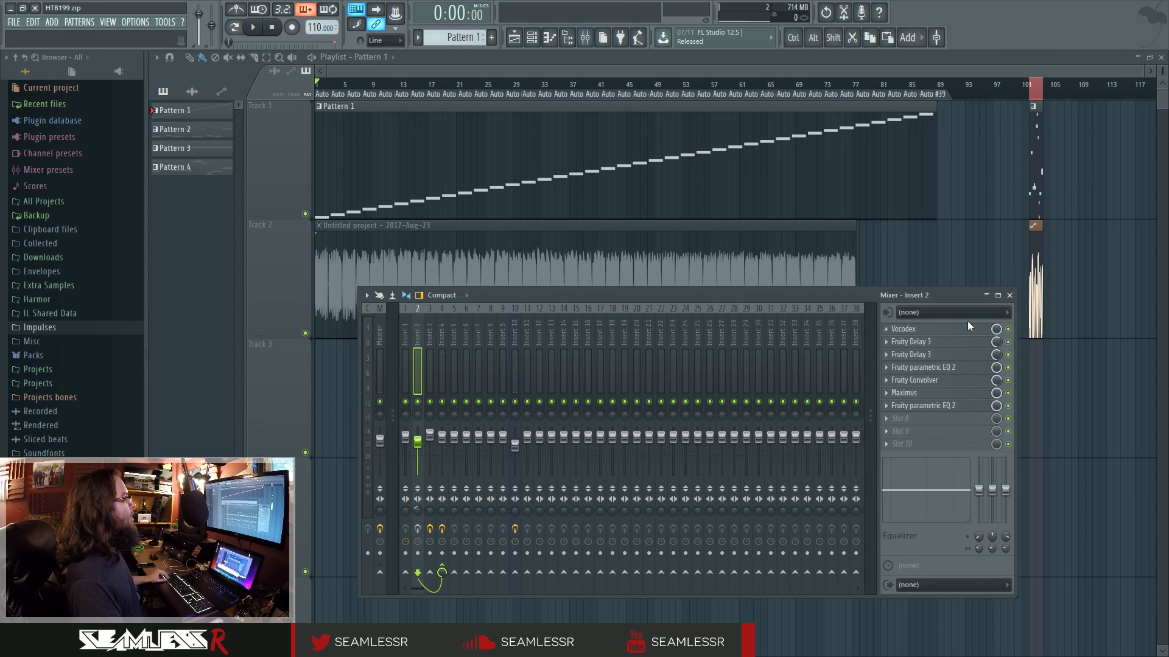
click(502, 332)
click(515, 335)
click(974, 356)
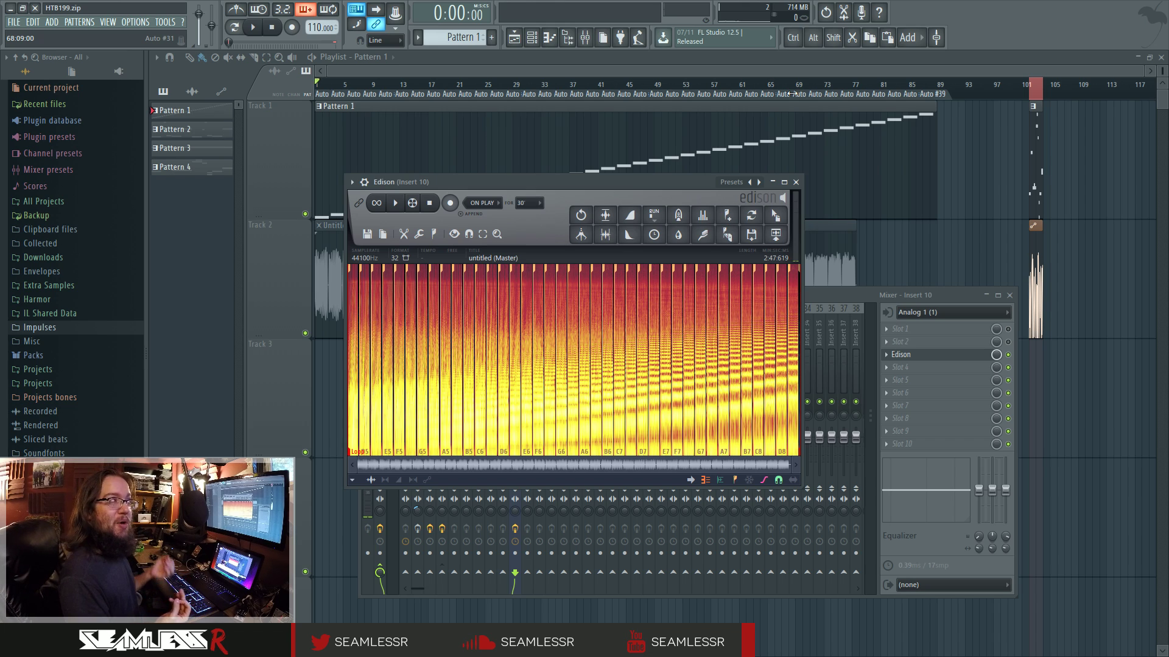
click(796, 182)
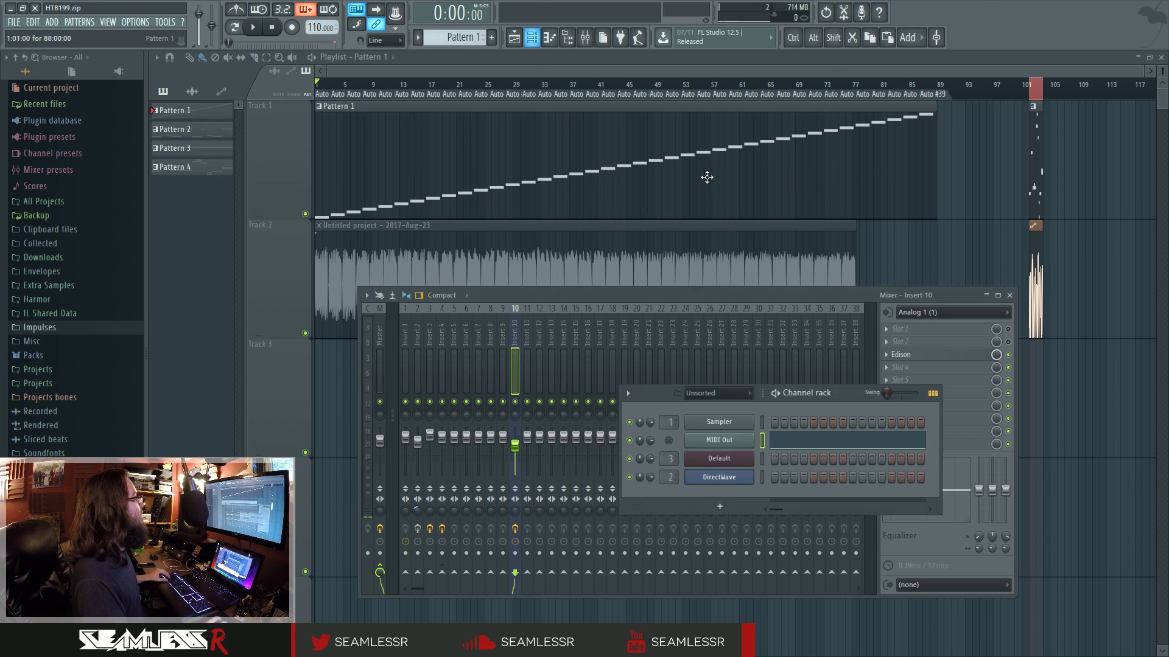
Reopen the DirectWave sampler and audition several keys across its mapped zones
click(719, 478)
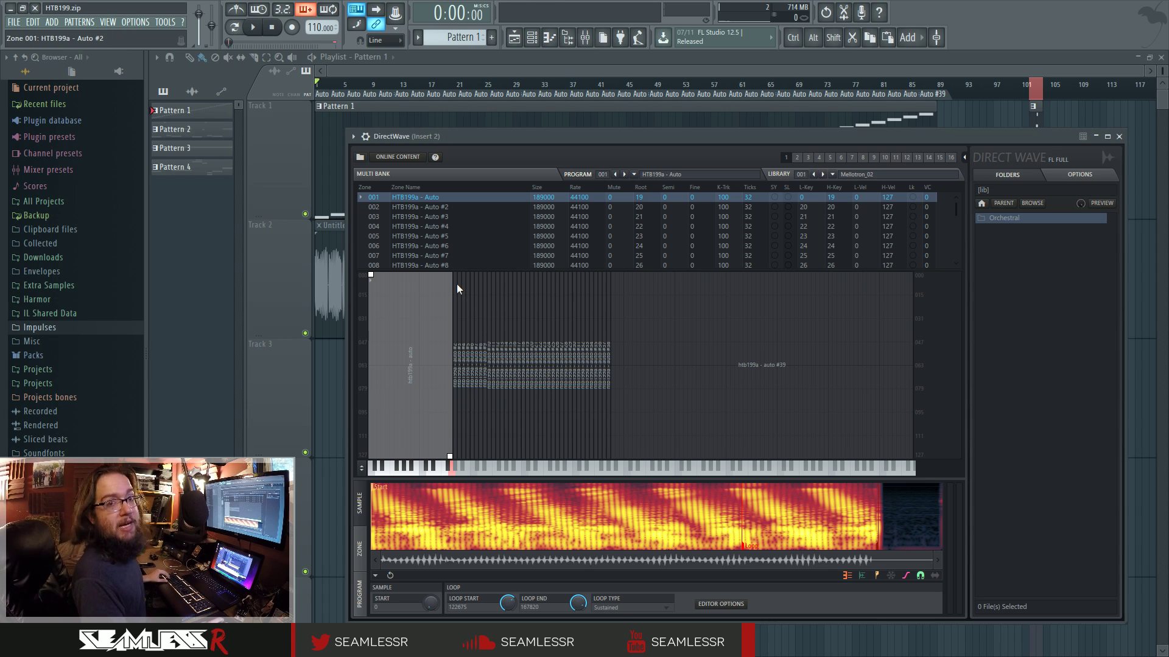
click(510, 468)
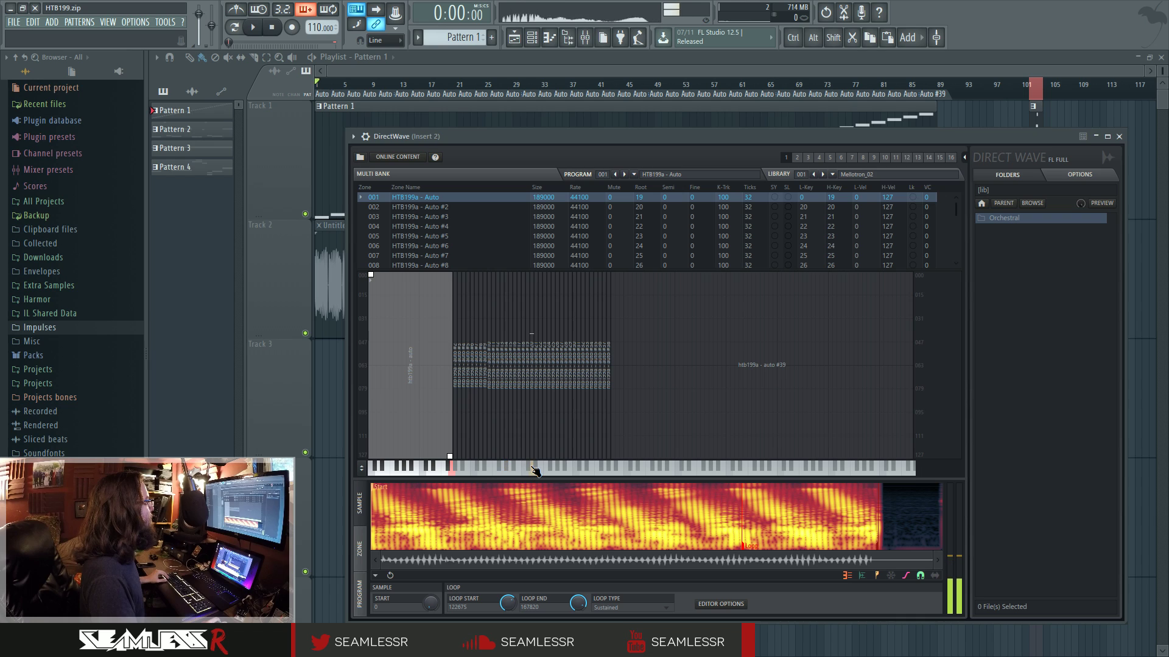
click(532, 468)
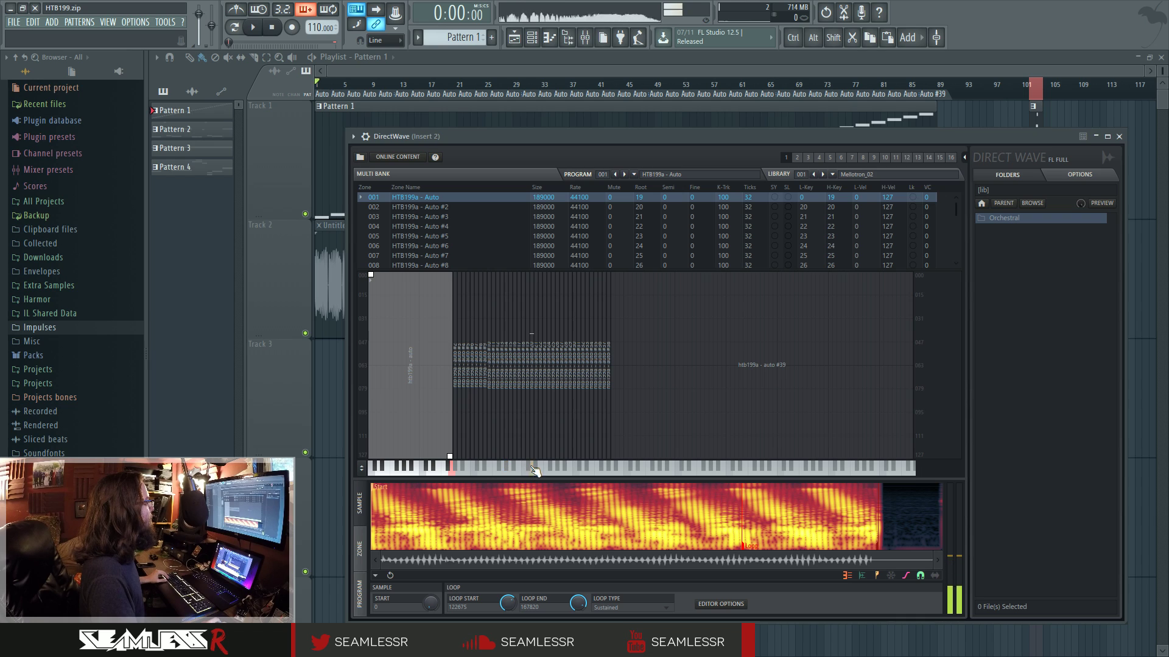
click(602, 469)
click(612, 468)
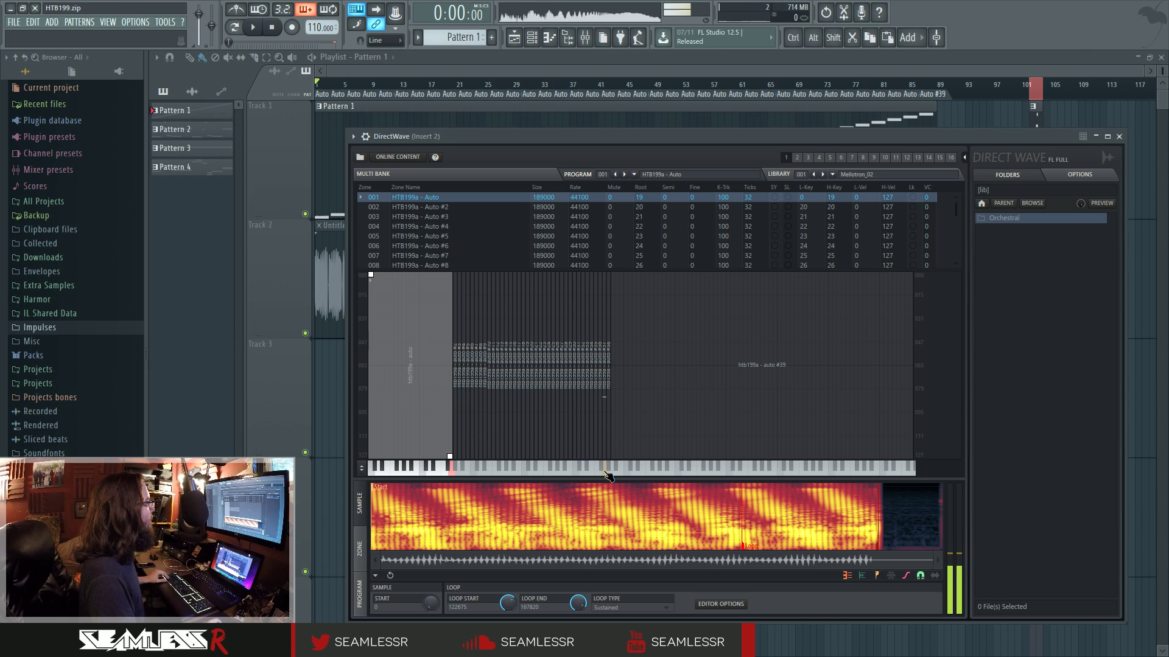
Audition a key, glance at the zone settings, and inspect the samples and loop points of zones 19 and 18
click(496, 470)
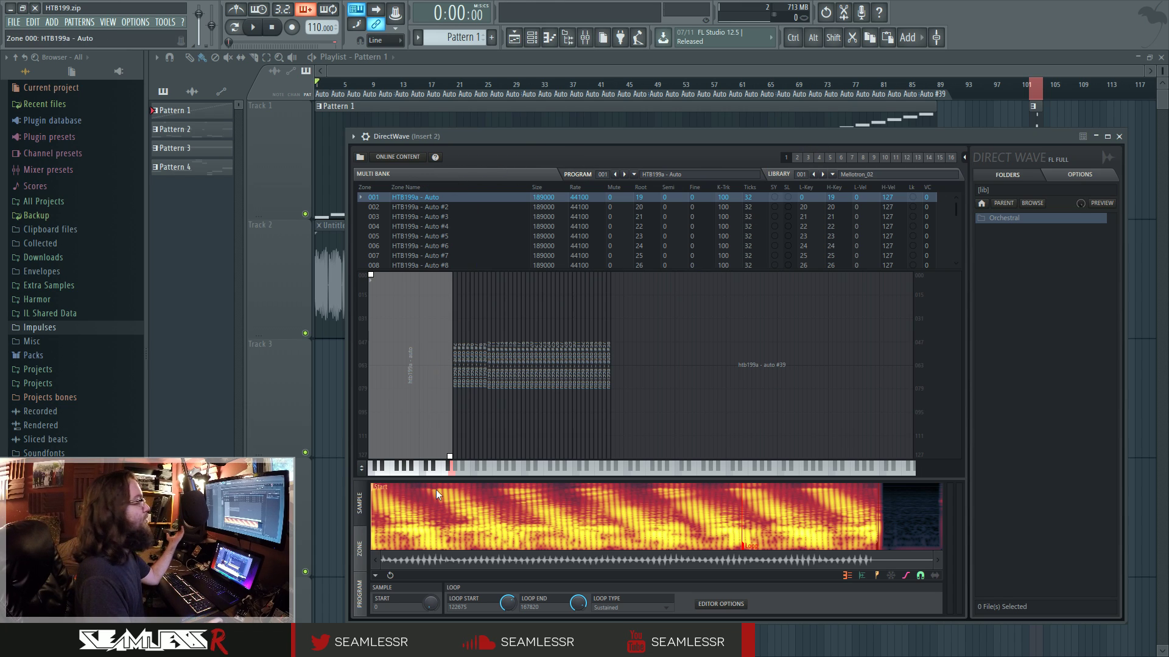
click(364, 553)
click(367, 528)
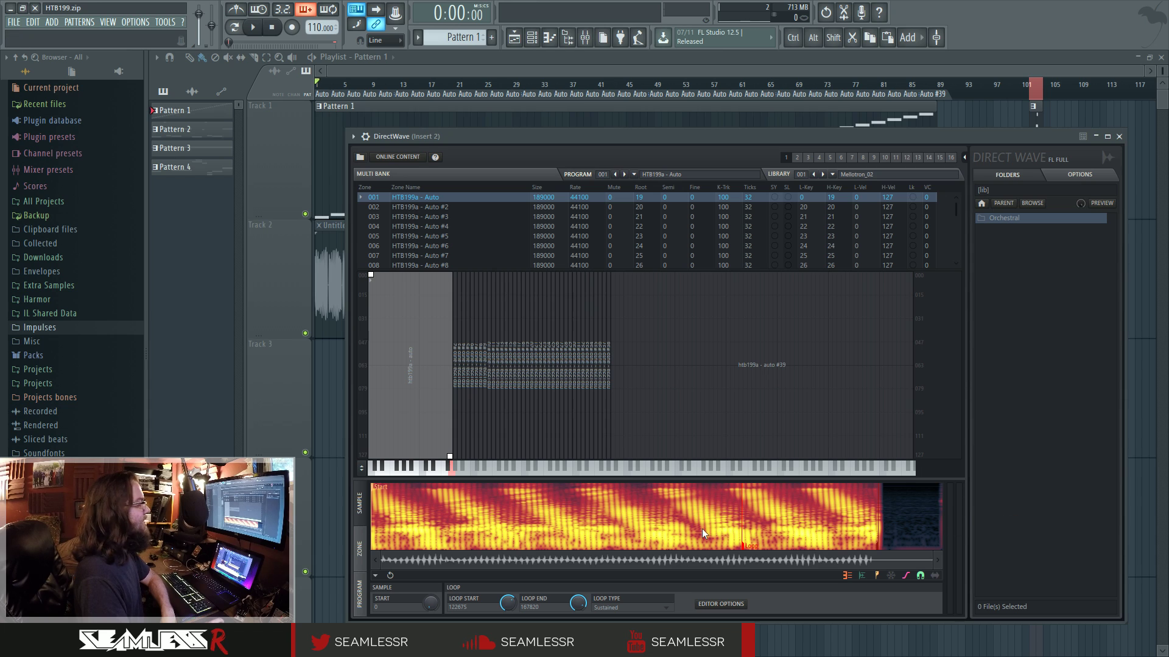
click(528, 316)
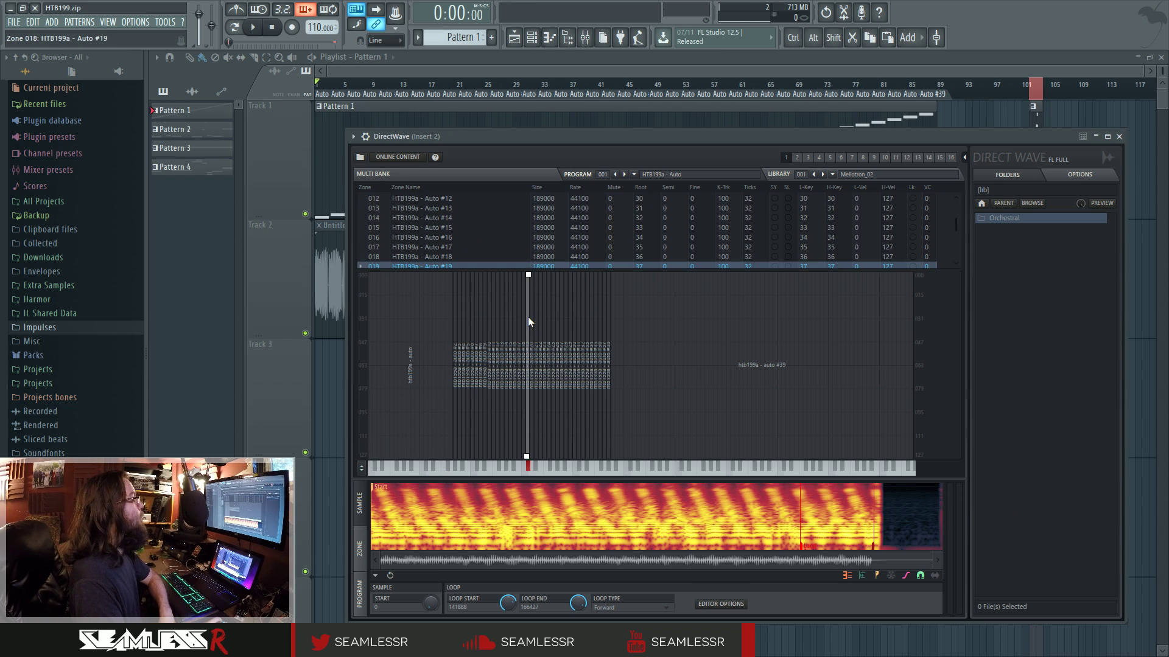
mouse_move(525, 458)
mouse_down()
mouse_move(522, 354)
mouse_move(573, 389)
mouse_move(525, 434)
mouse_move(522, 464)
mouse_up()
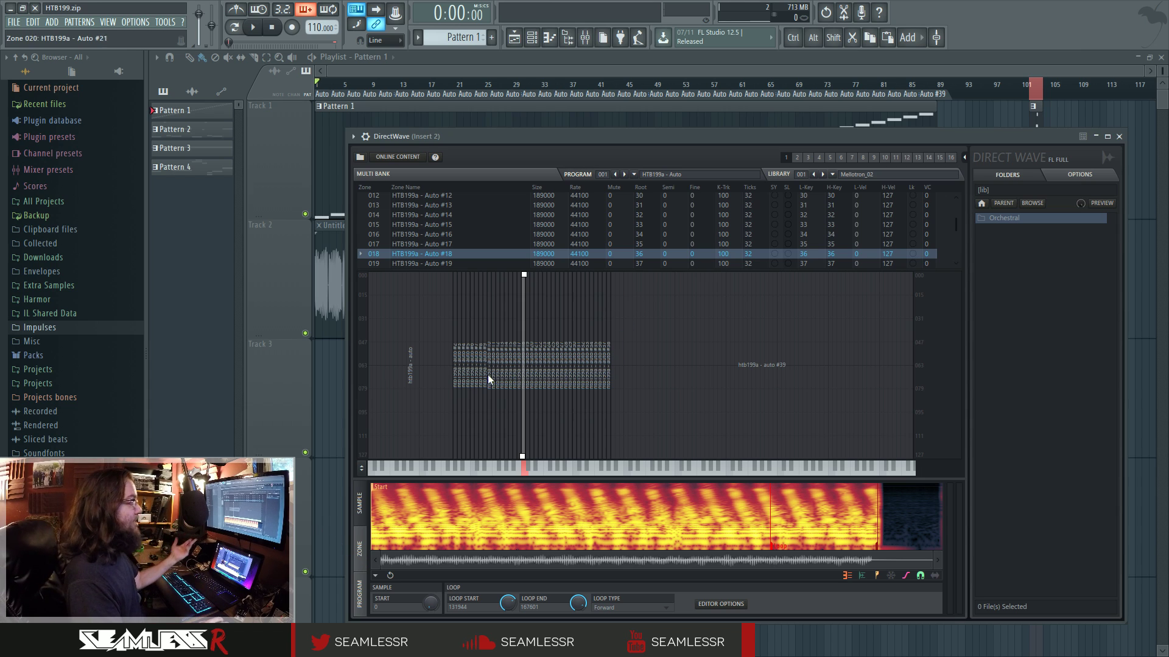
Review zone 18's synthesis parameters and another modulation matrix page with its source choices, and return to its sample display
click(362, 539)
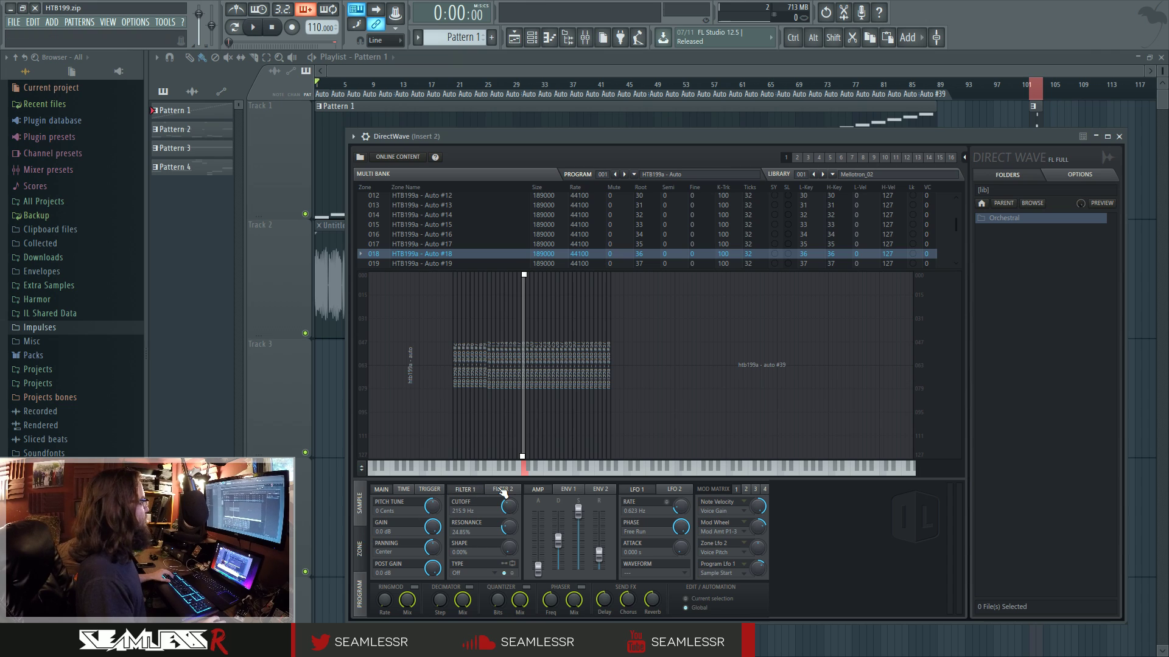
click(754, 490)
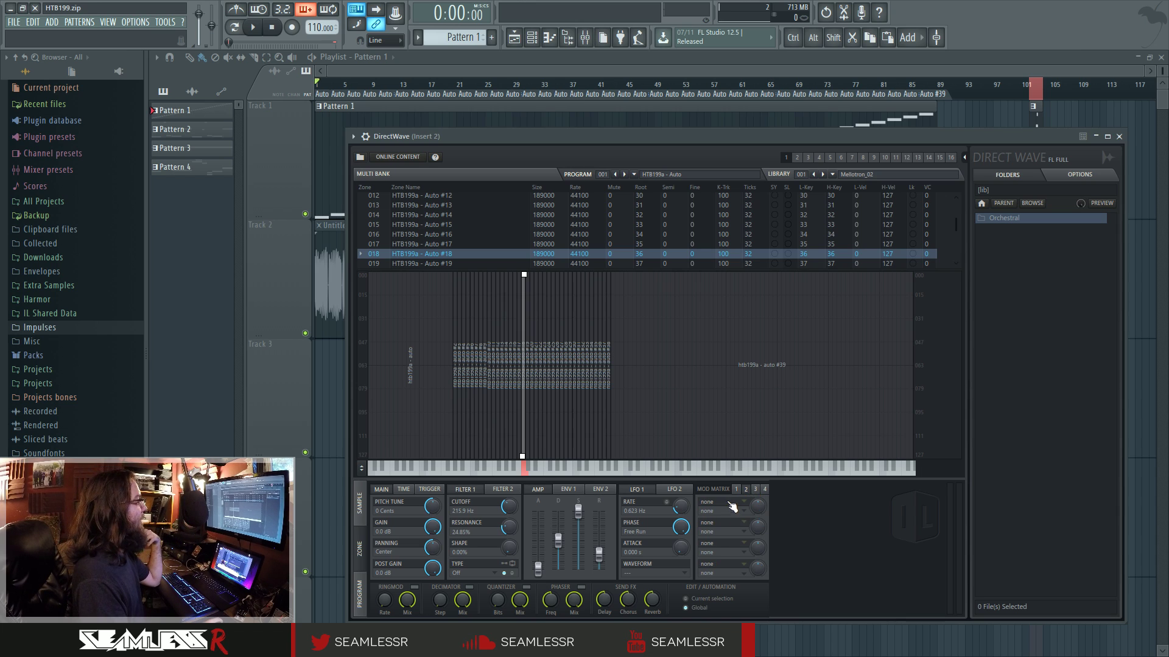
click(727, 501)
click(726, 500)
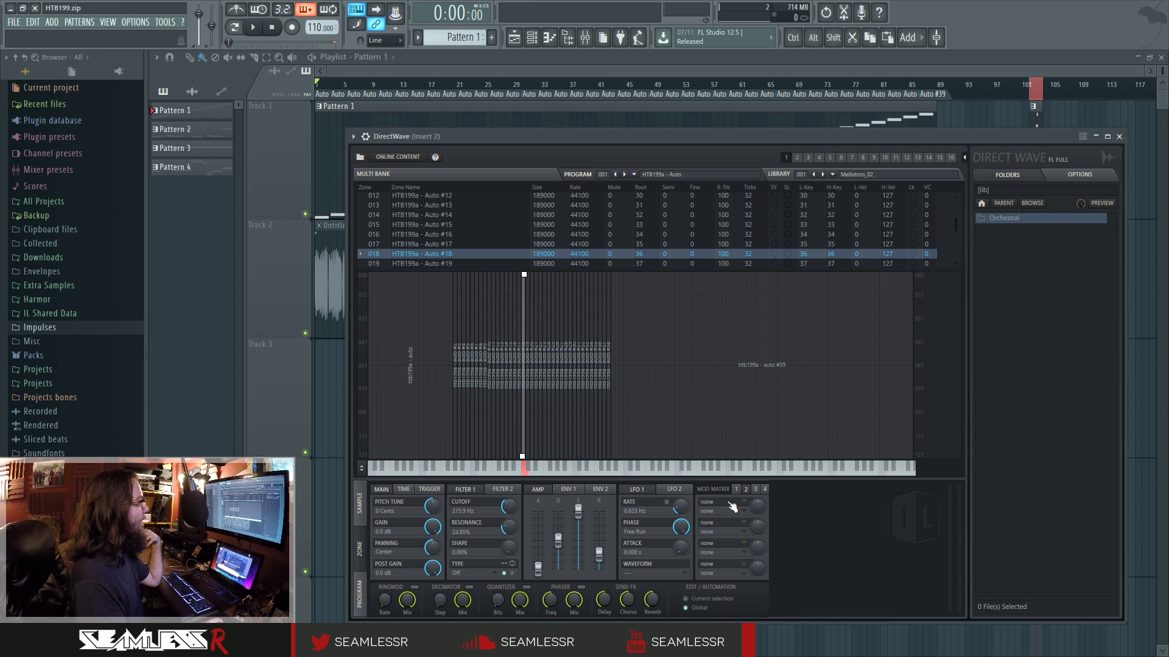
click(364, 510)
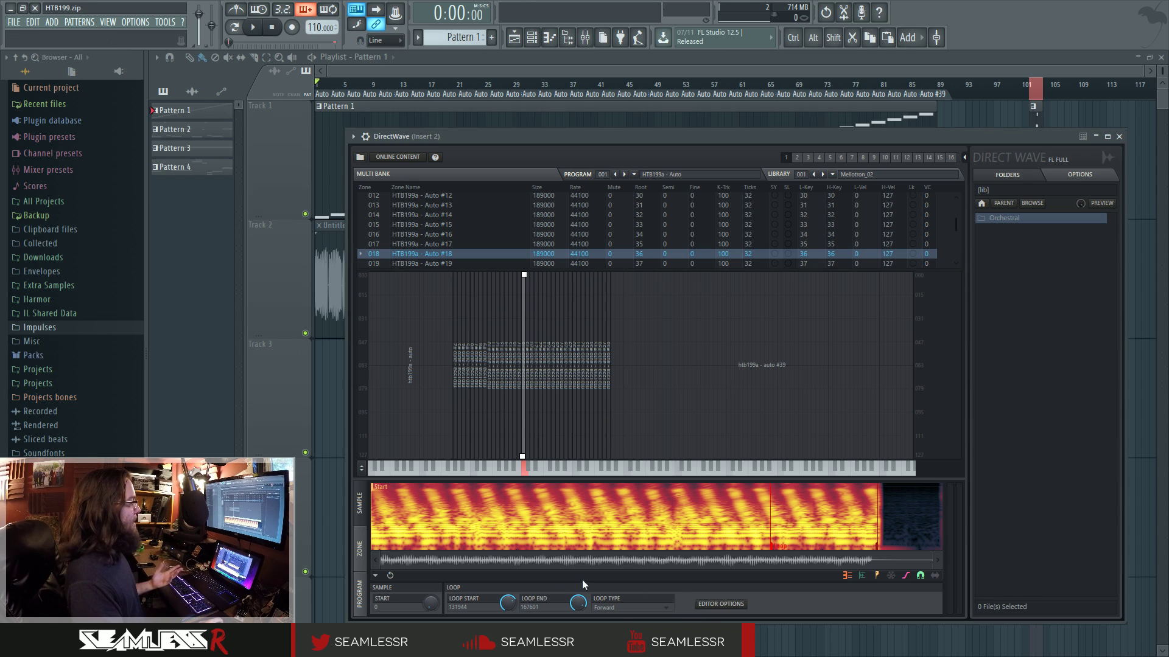
Compare the samples and loop points of several low zones, including 13, 12 and 5, and audition zone 5's key
click(502, 374)
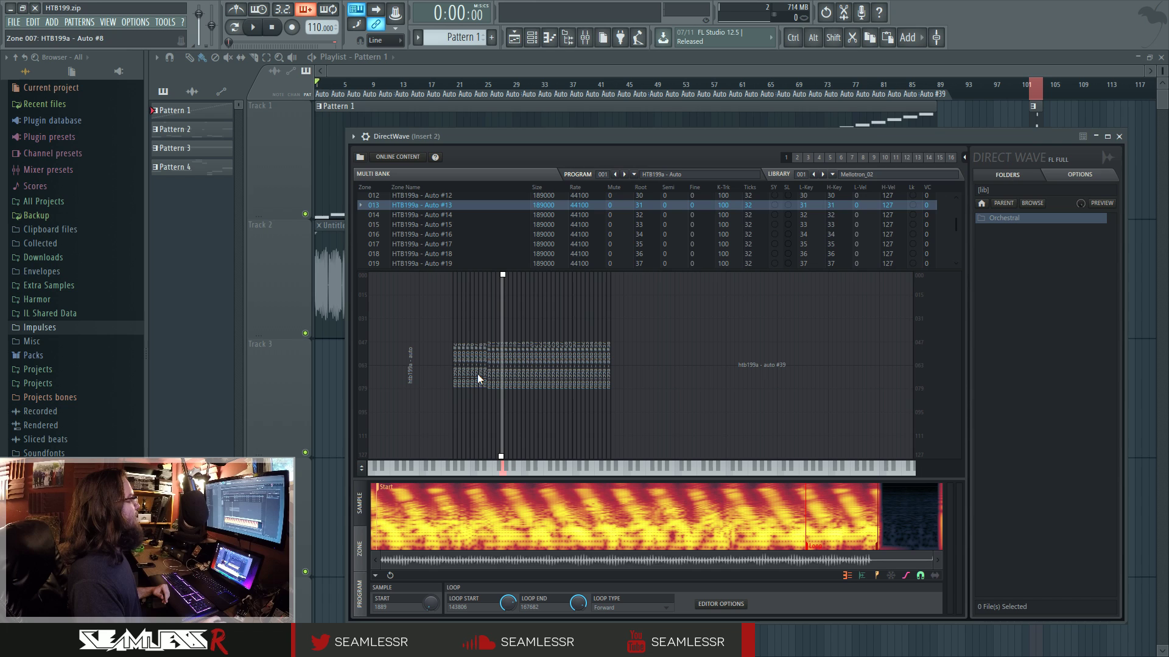
click(475, 371)
click(498, 375)
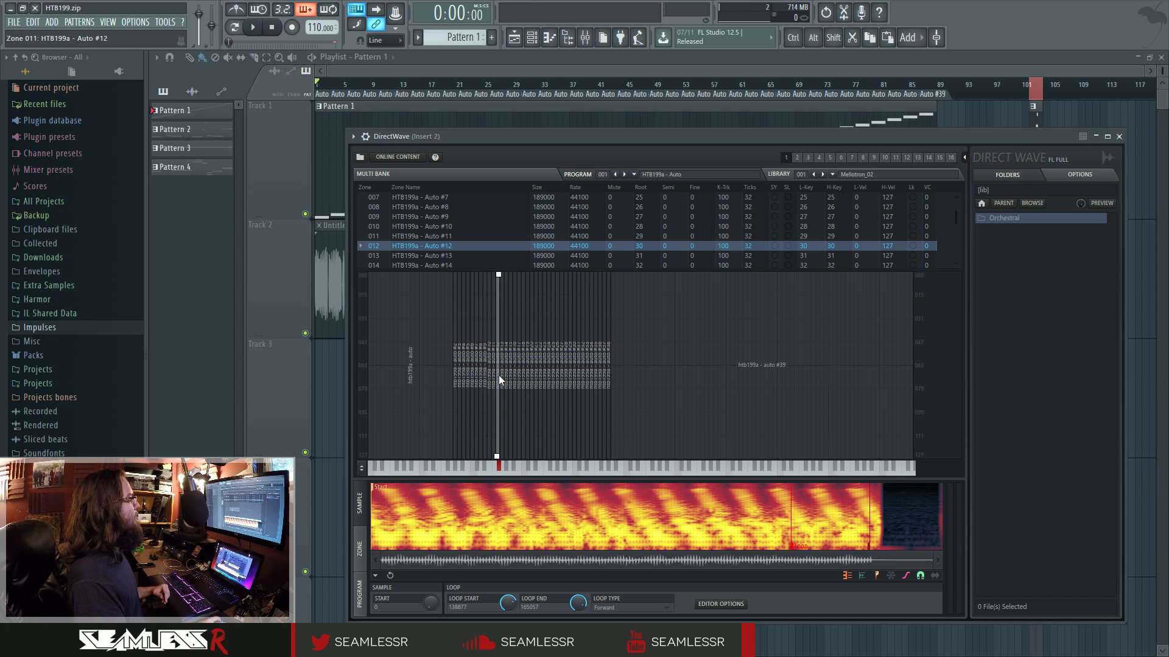
click(481, 371)
click(471, 374)
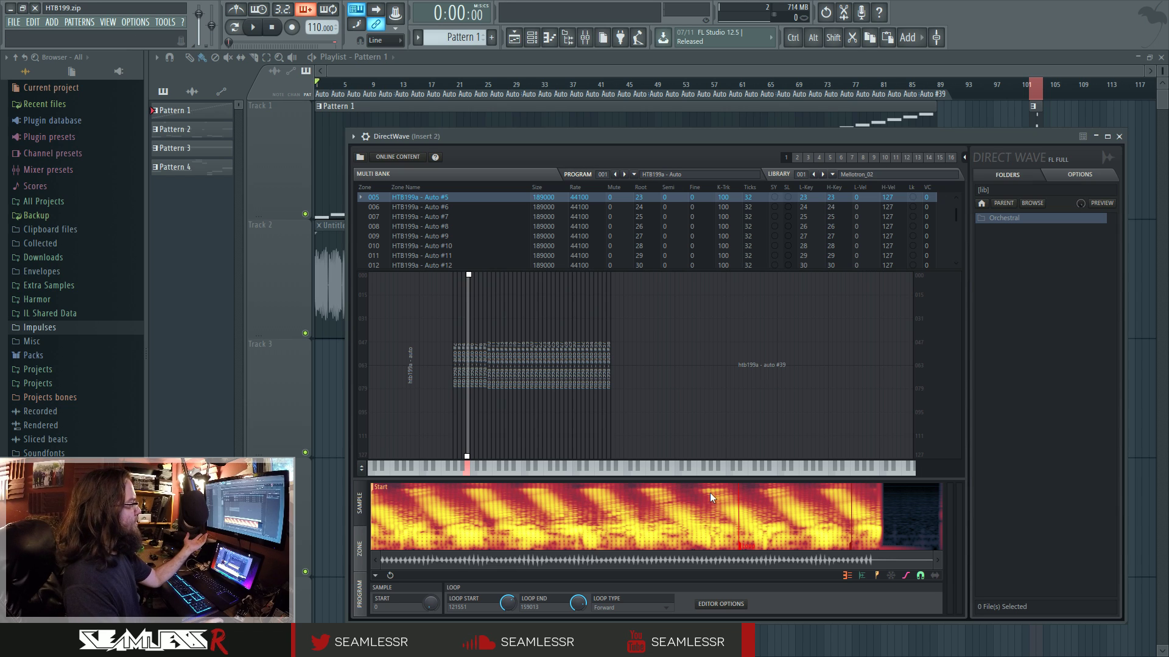
click(468, 474)
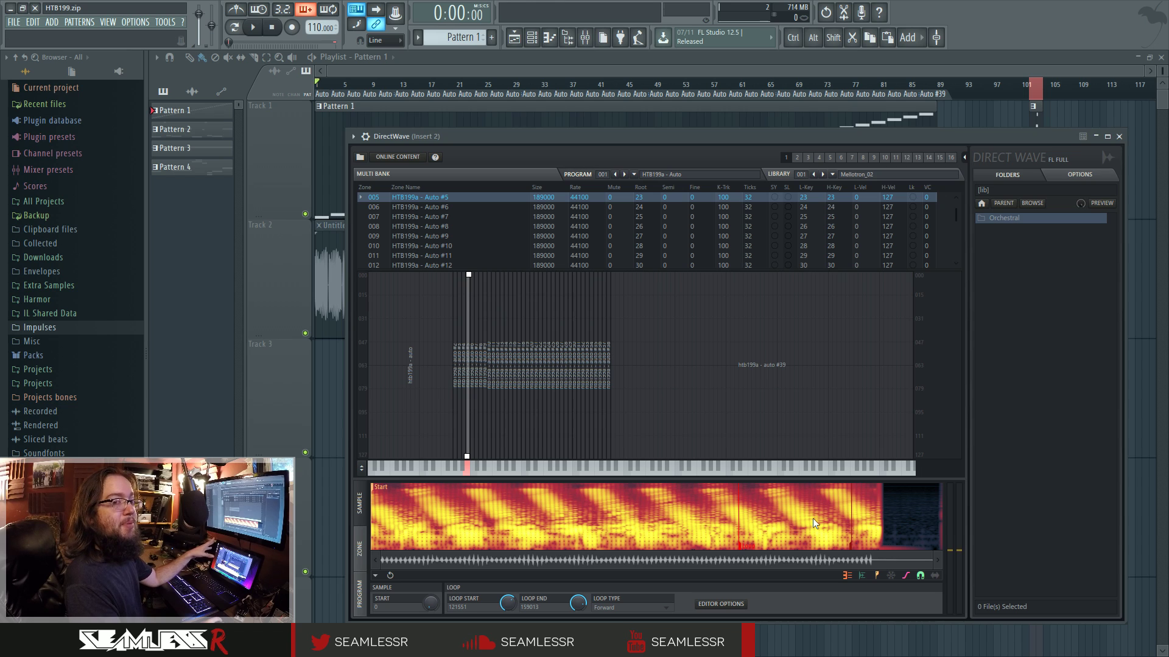
Examine the snap options available in zone 5's sample editor and the options of its loop end control
right_click(715, 513)
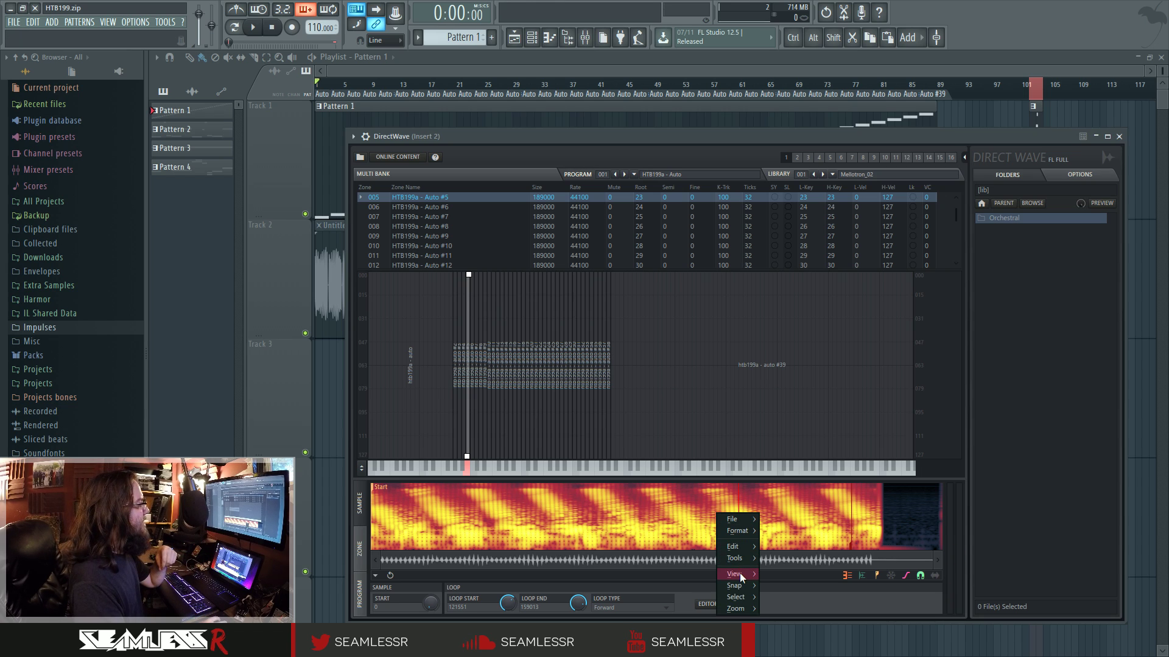
mouse_move(740, 582)
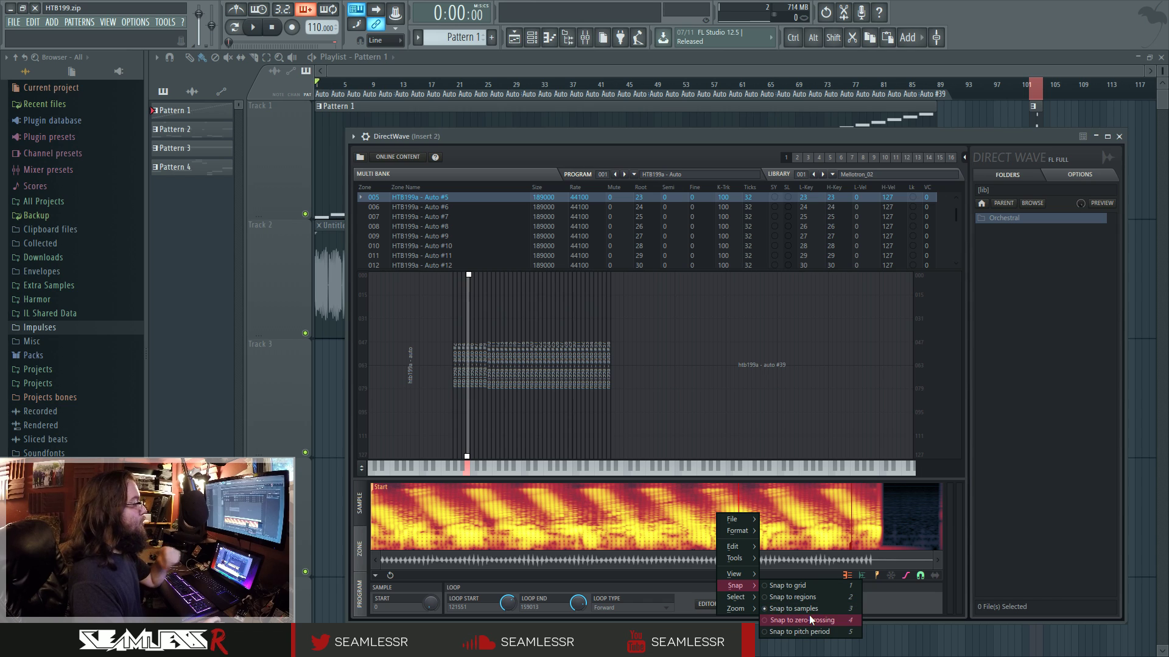
click(932, 481)
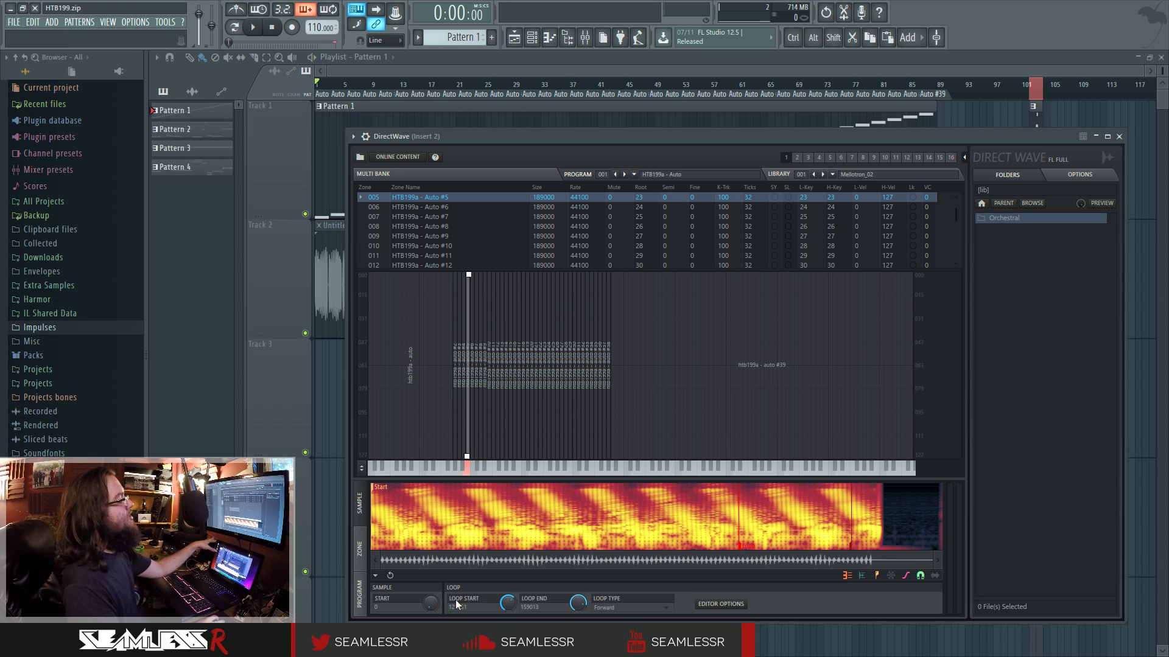
right_click(580, 604)
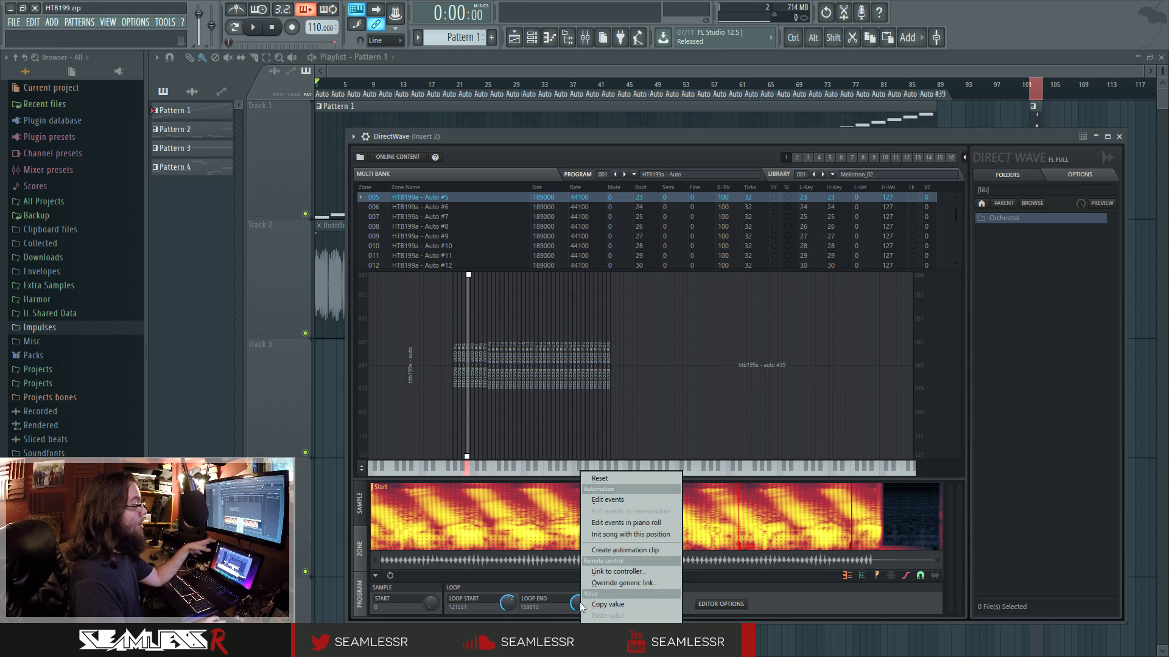
click(577, 604)
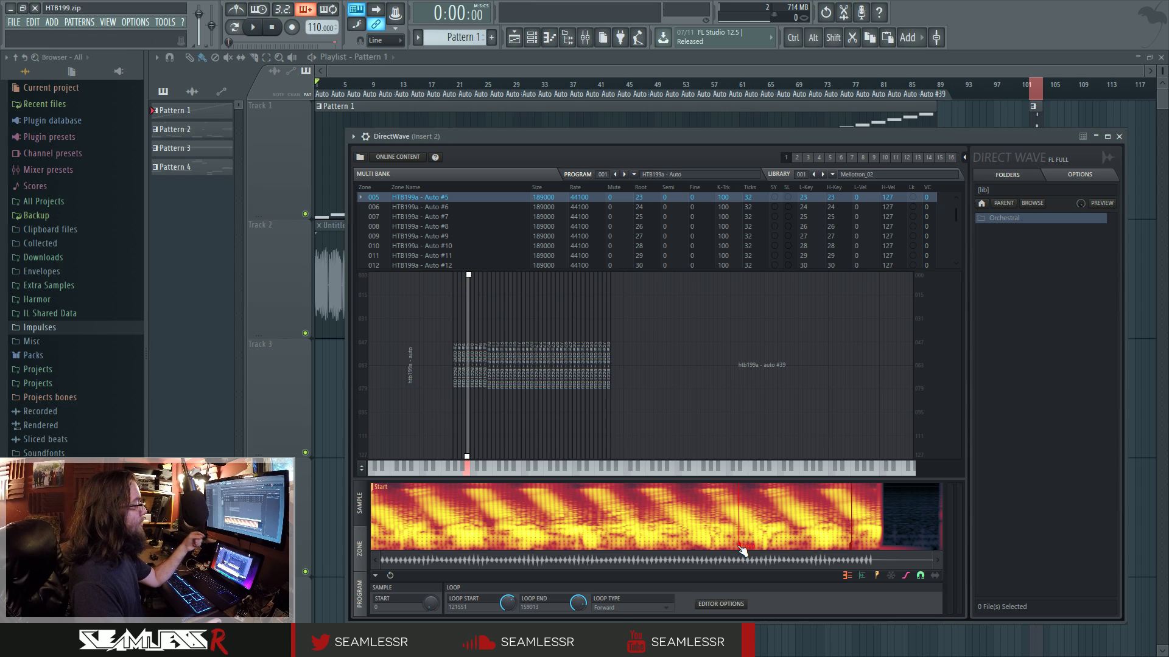
right_click(656, 511)
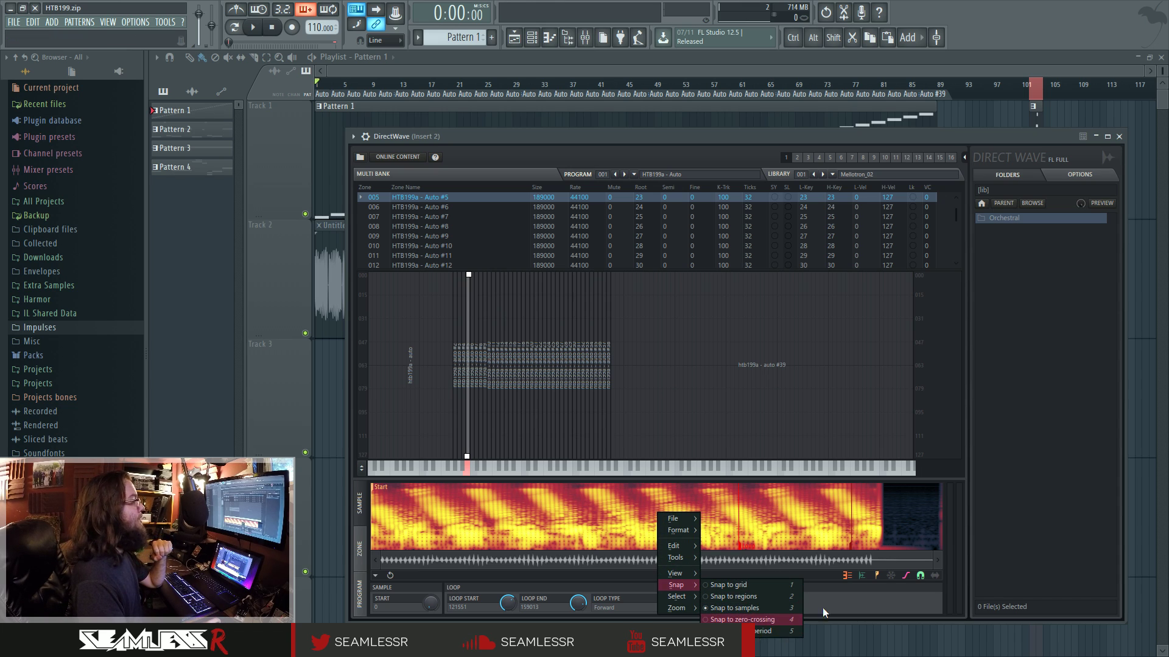
click(846, 604)
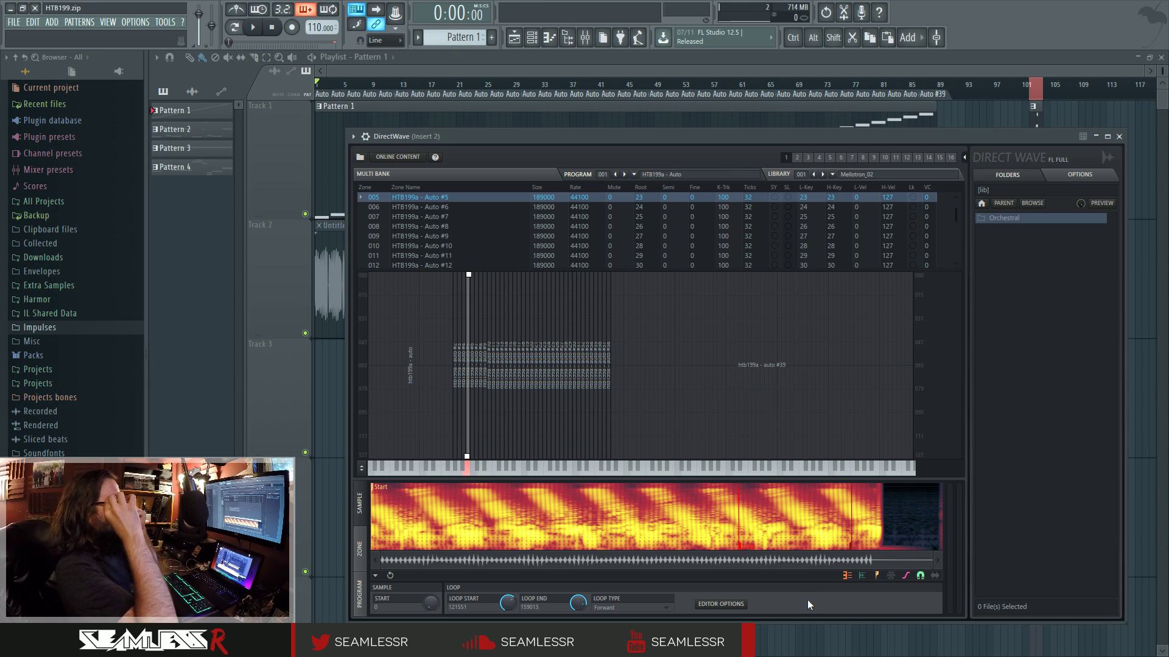
Select zone 33, audition its key and switch the sample display from spectrum to waveform
click(594, 395)
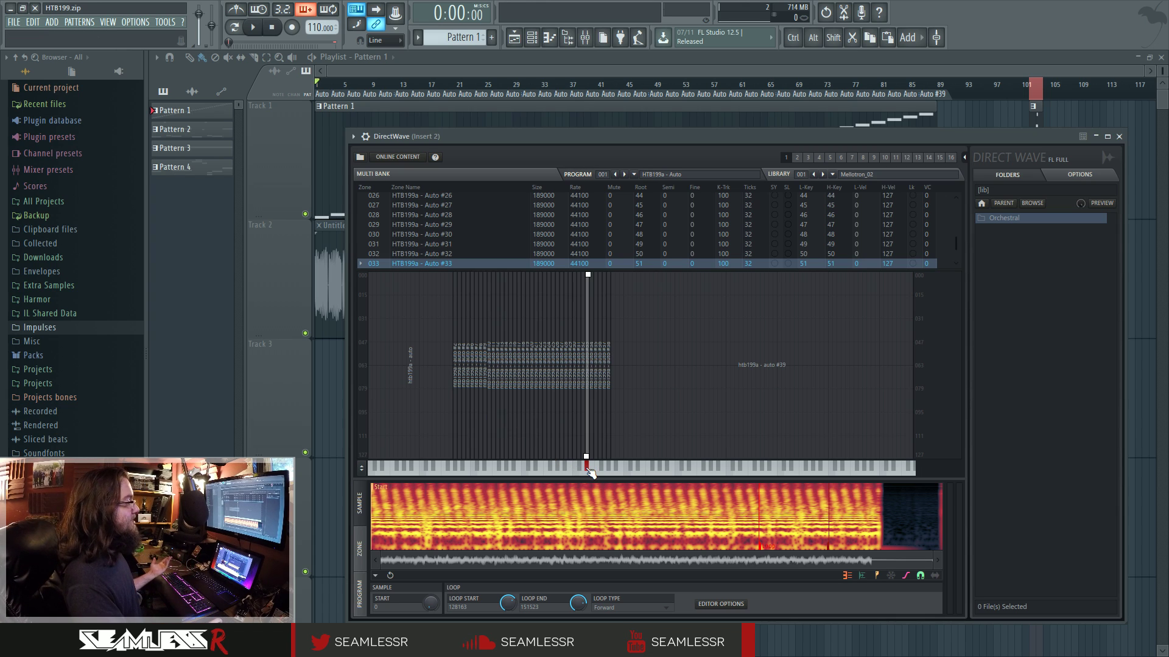
click(588, 468)
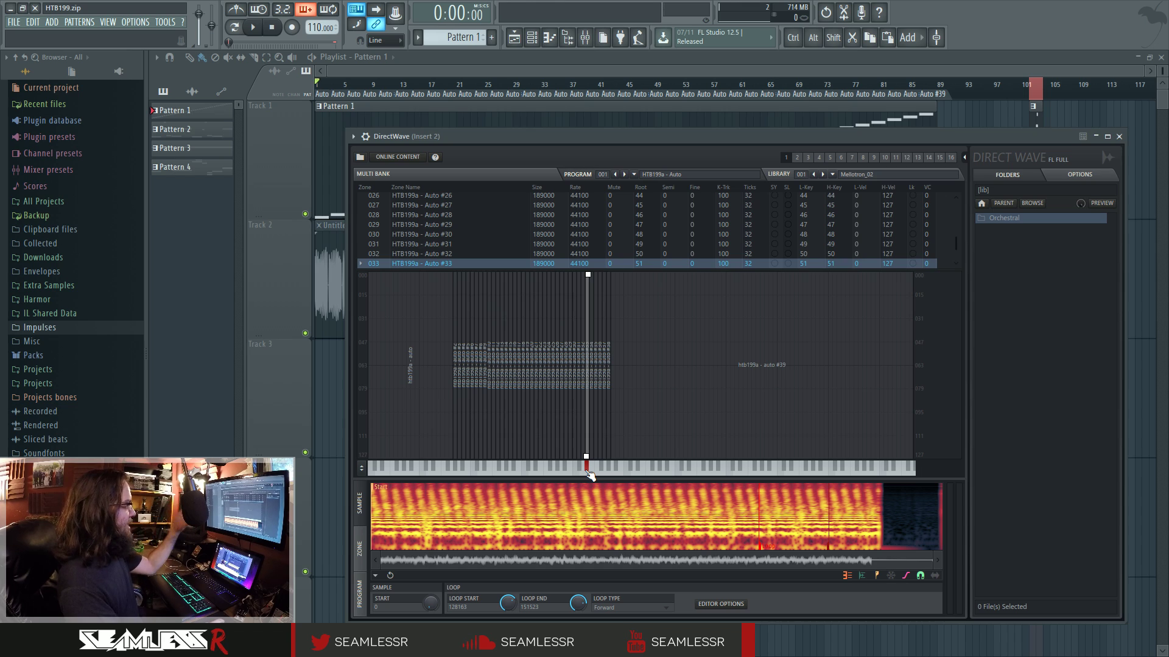
right_click(771, 506)
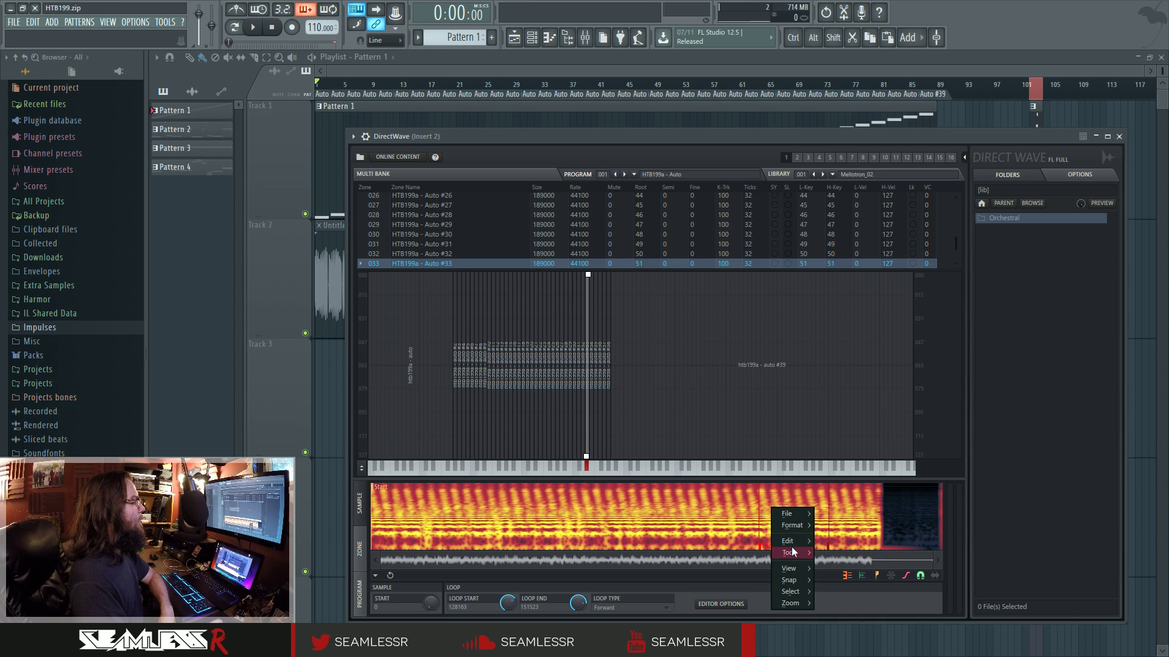
mouse_move(793, 568)
click(847, 522)
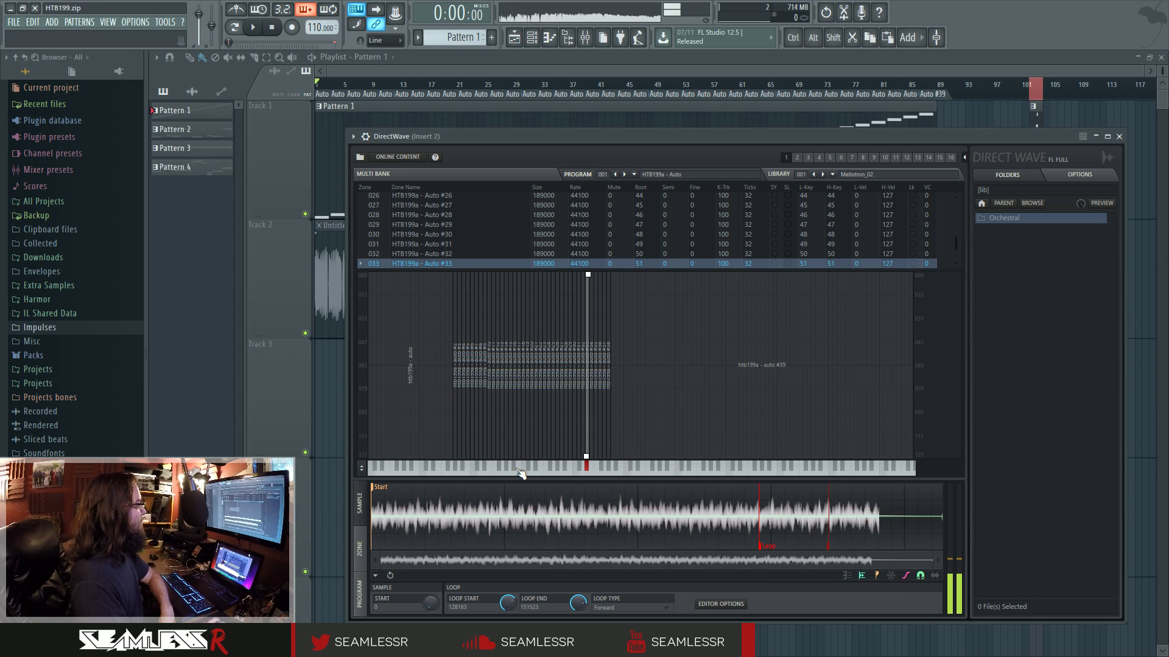
Select zone 10 and examine the loop region near the end of its waveform up close
click(490, 384)
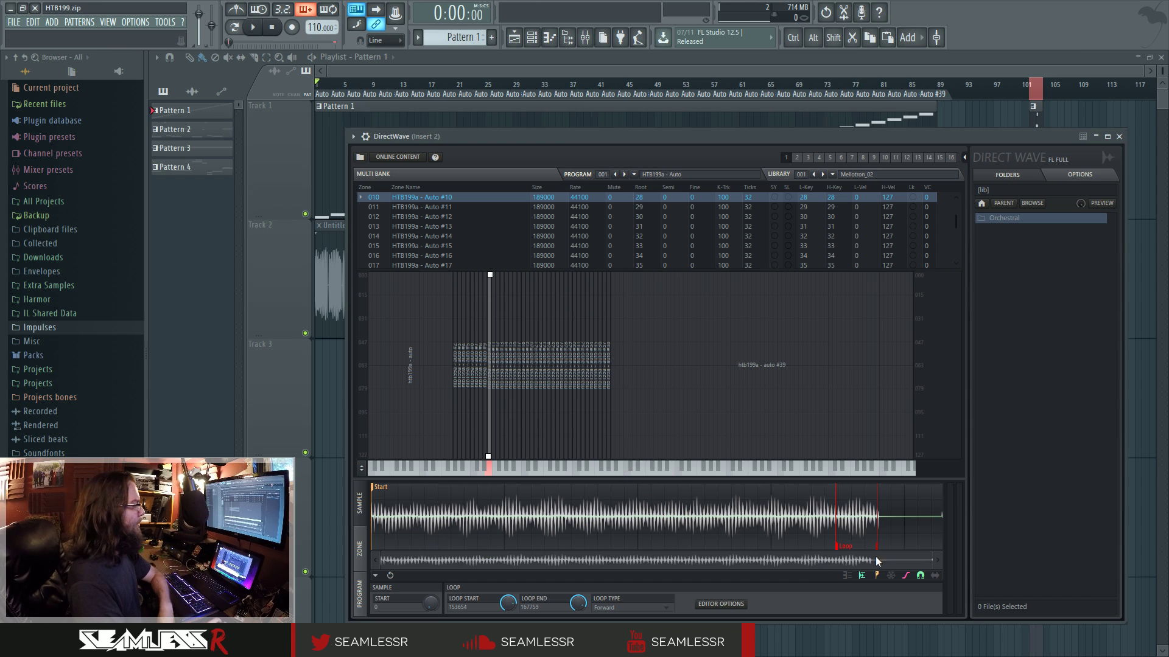
drag(931, 560, 522, 557)
drag(508, 557, 874, 538)
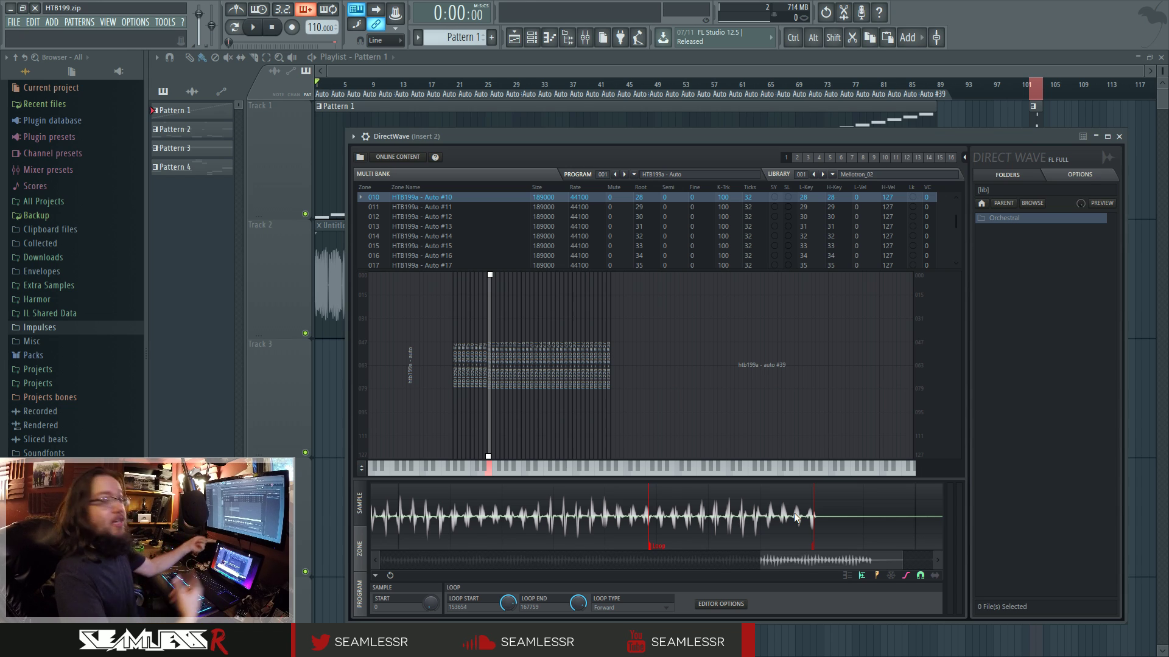
Inspect the waveforms and loop points of zones 22 and 28 and audition a key
click(539, 393)
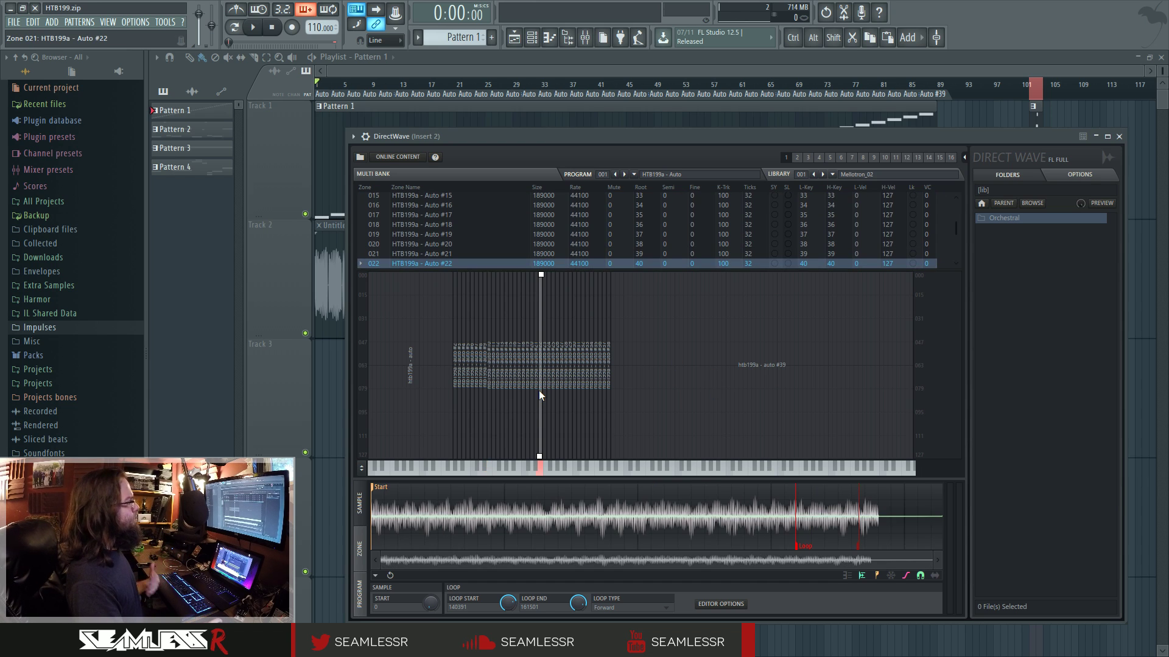
click(565, 393)
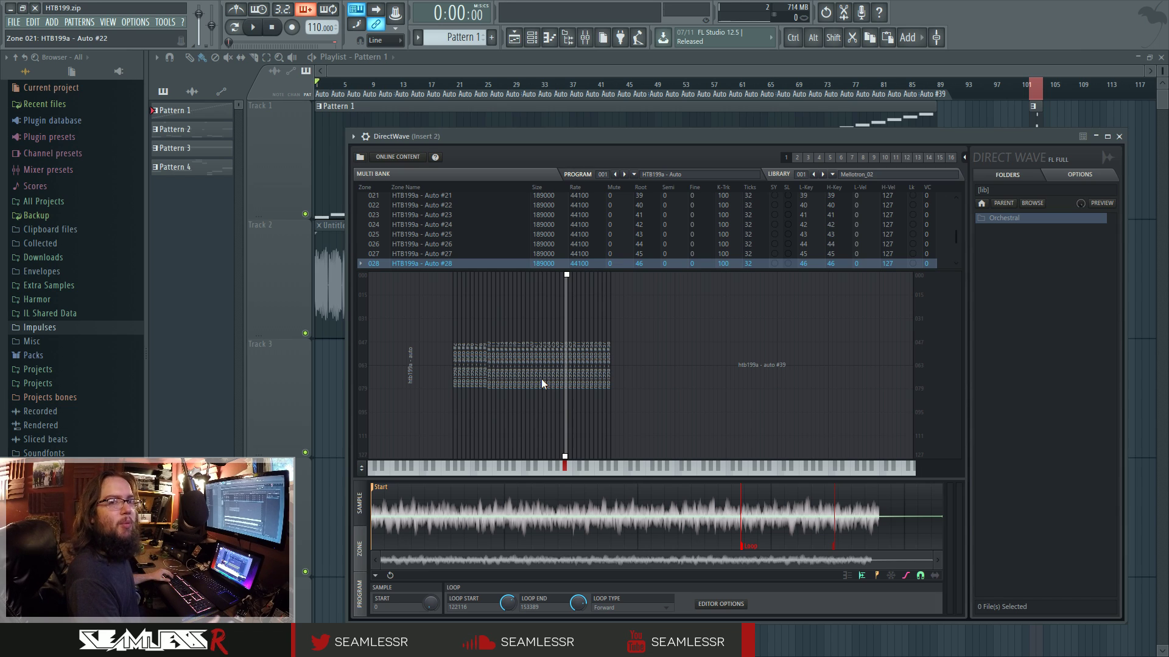
click(529, 468)
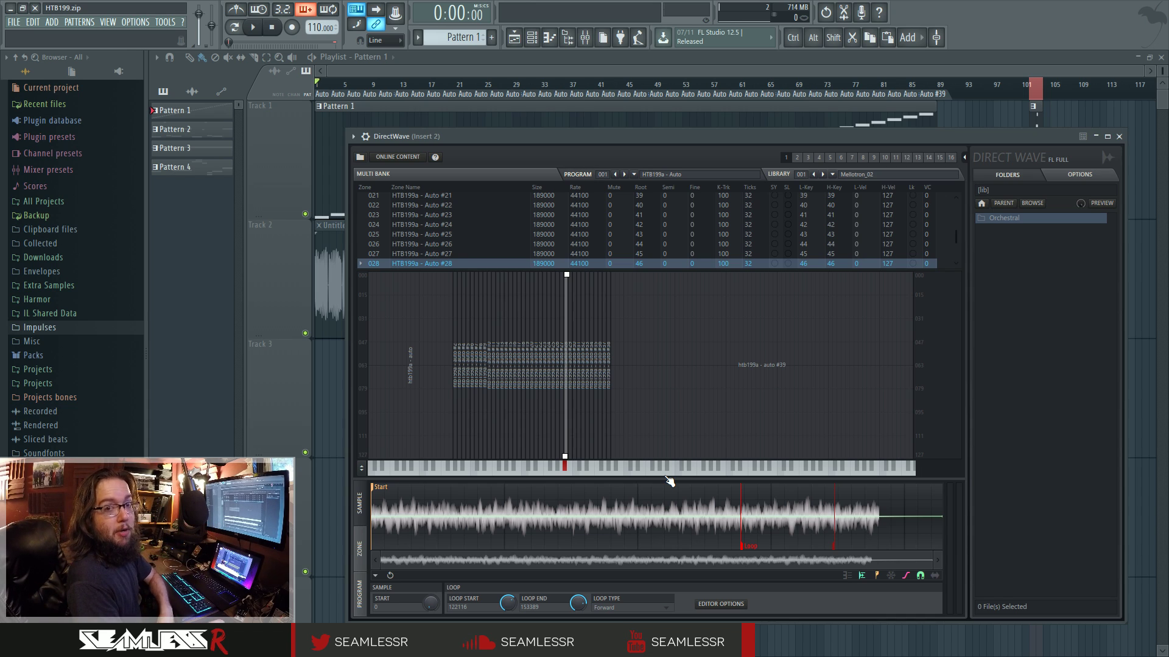
Review the zone and program settings for zone 28, including the Poly, Mono and Legato play mode choices
click(360, 550)
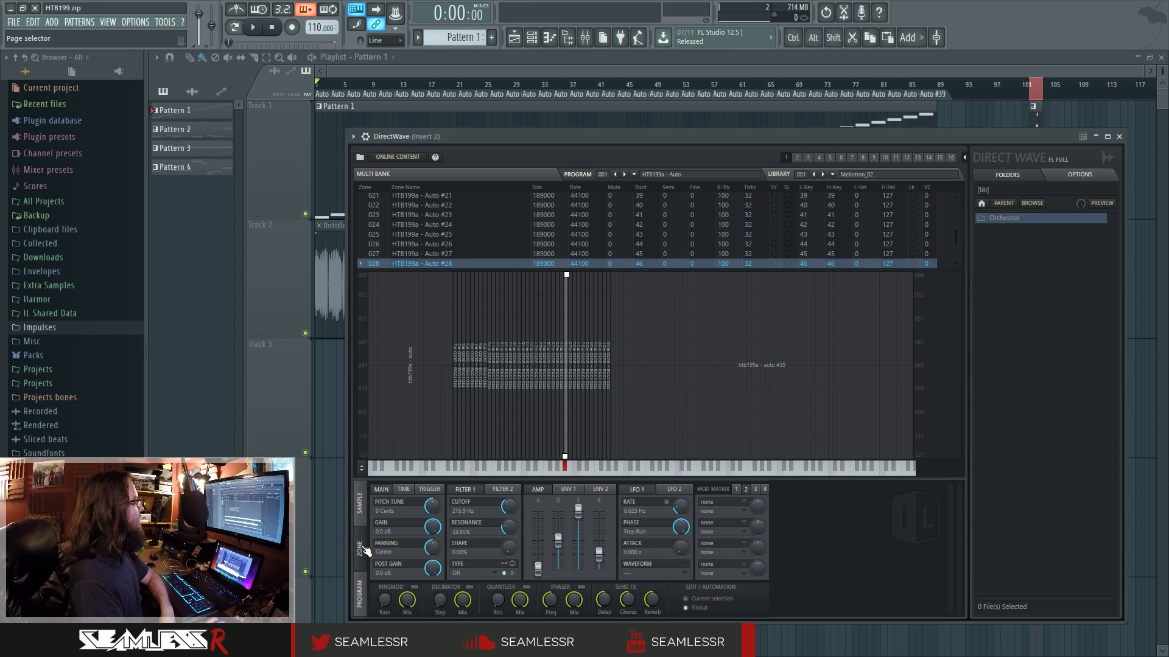
click(363, 583)
click(360, 504)
click(361, 586)
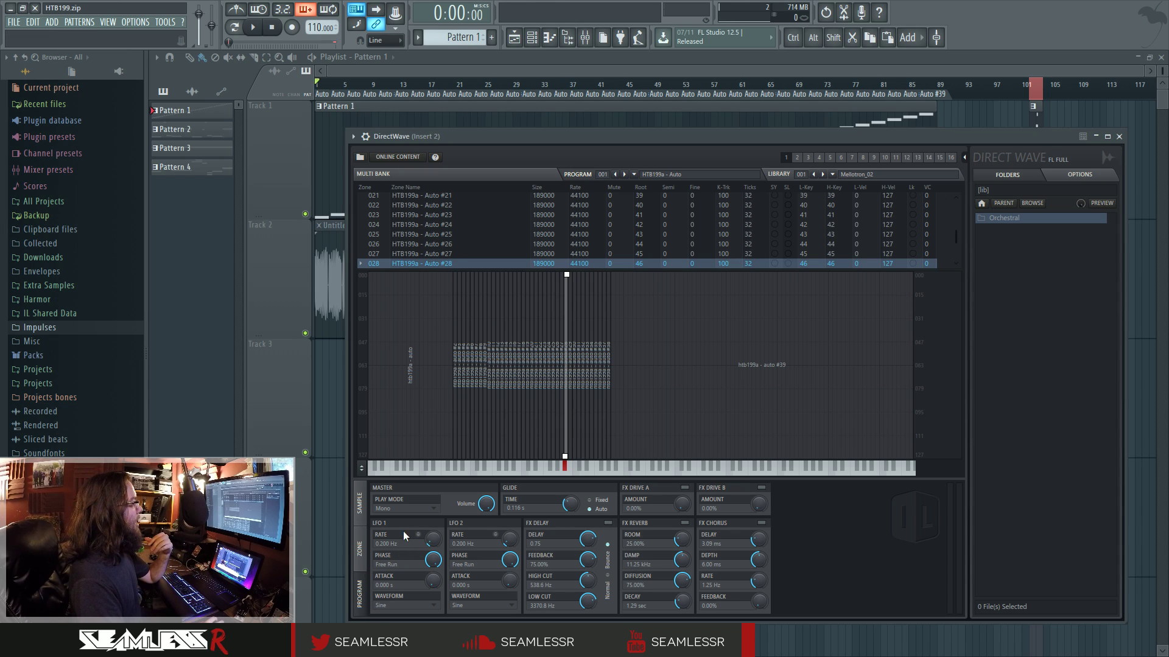
click(411, 498)
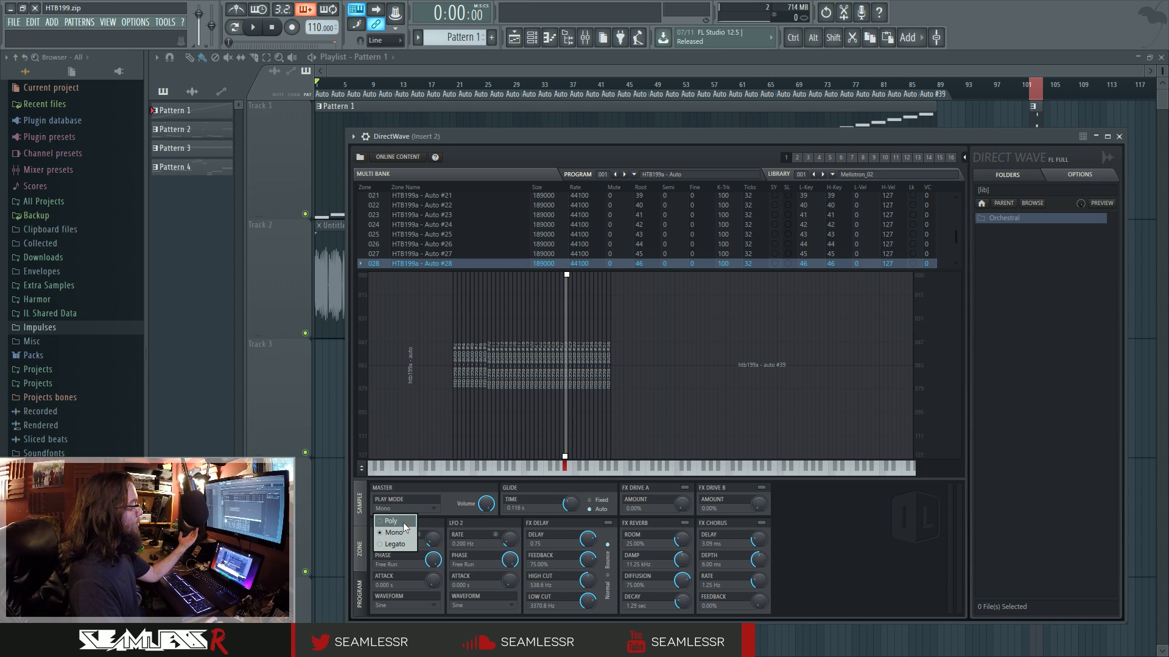
click(462, 499)
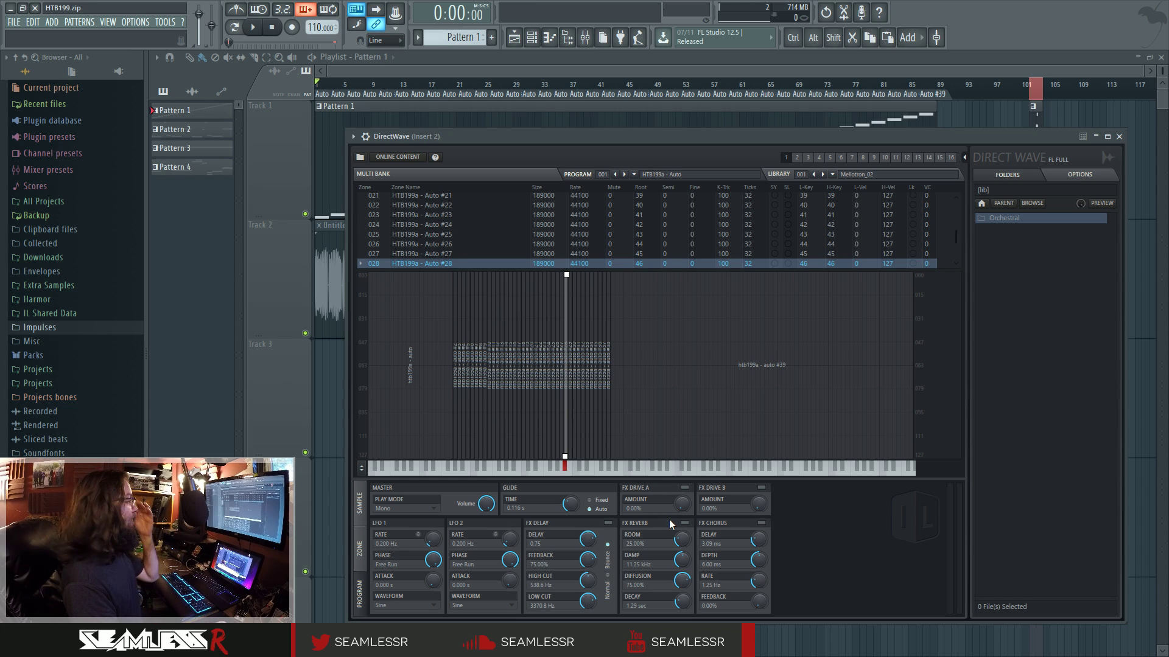
Return to the zone parameters, select zone 39 and show its Env 1 envelope settings
click(360, 550)
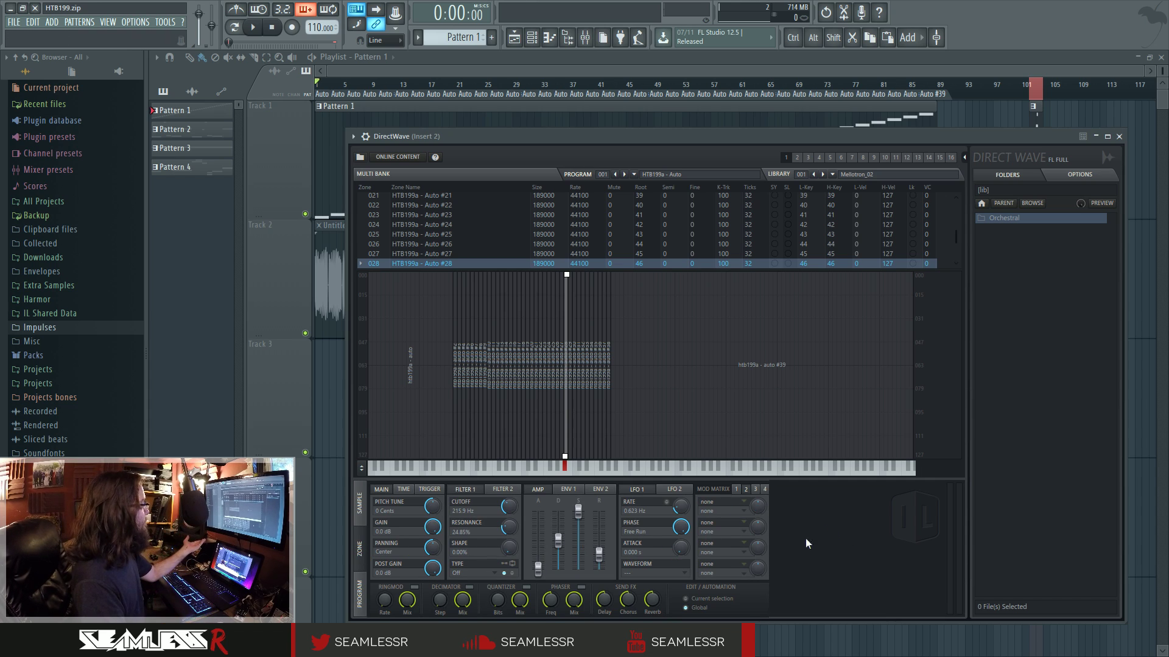
click(722, 349)
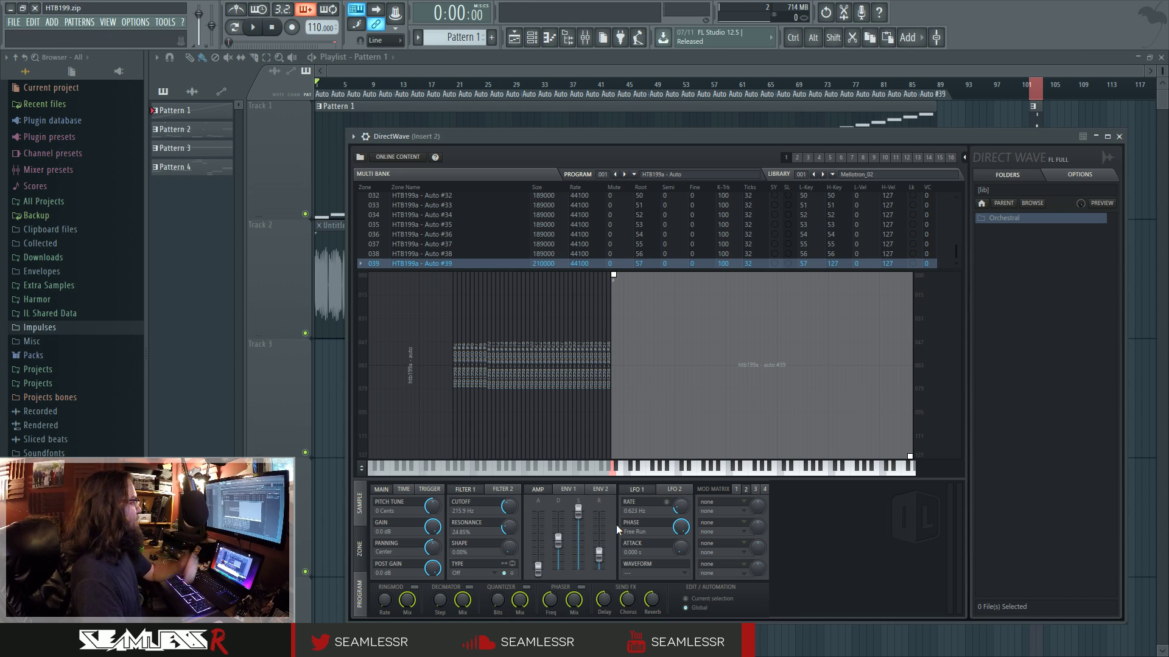
click(574, 492)
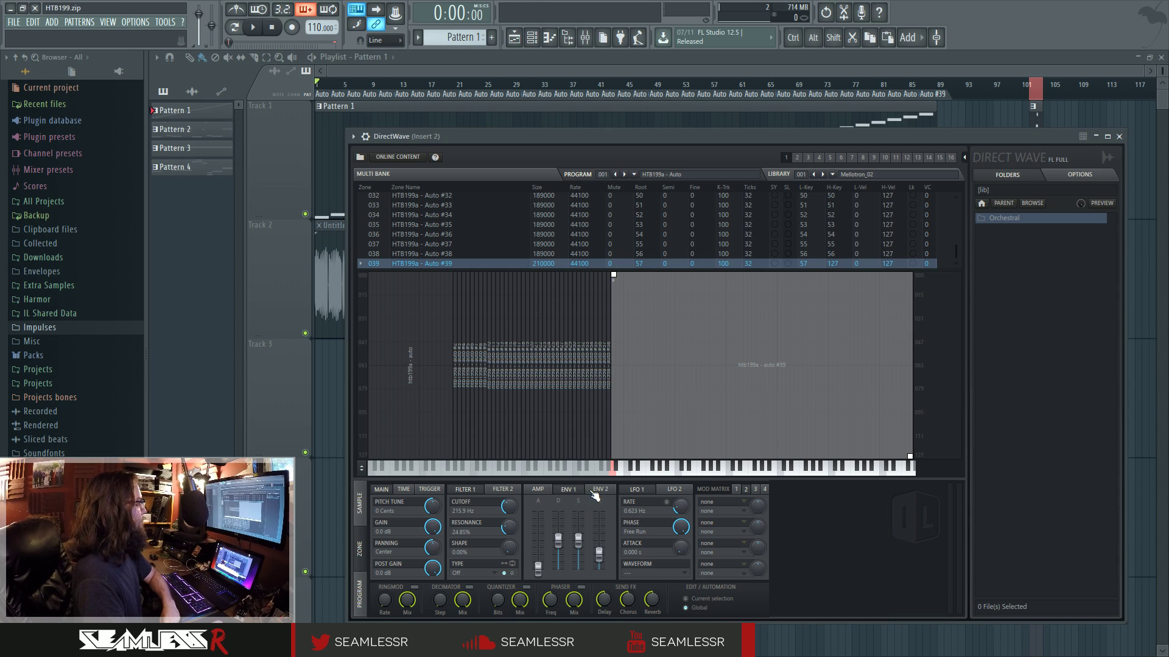
Compare the Amp, Env 1 and Env 2 envelope settings for zone 39
click(592, 491)
click(569, 490)
click(537, 490)
click(589, 490)
click(561, 490)
click(543, 491)
click(565, 490)
click(546, 490)
click(566, 490)
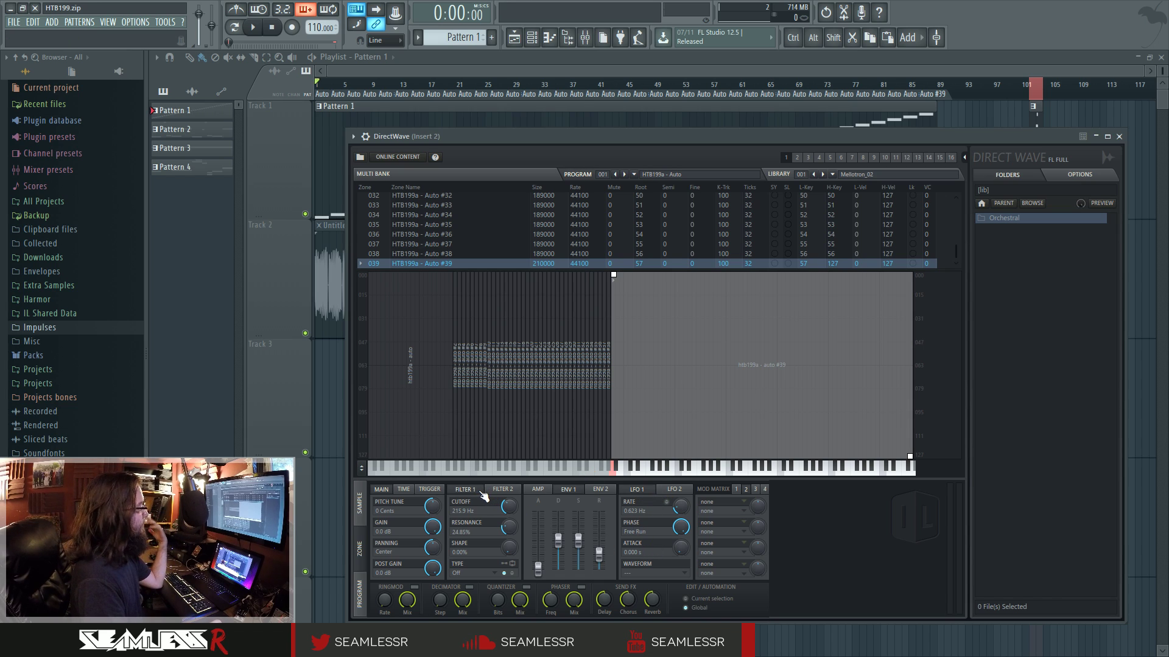
Review the available LFO 1 waveforms and Filter 1 types for zone 39 without choosing any
click(674, 572)
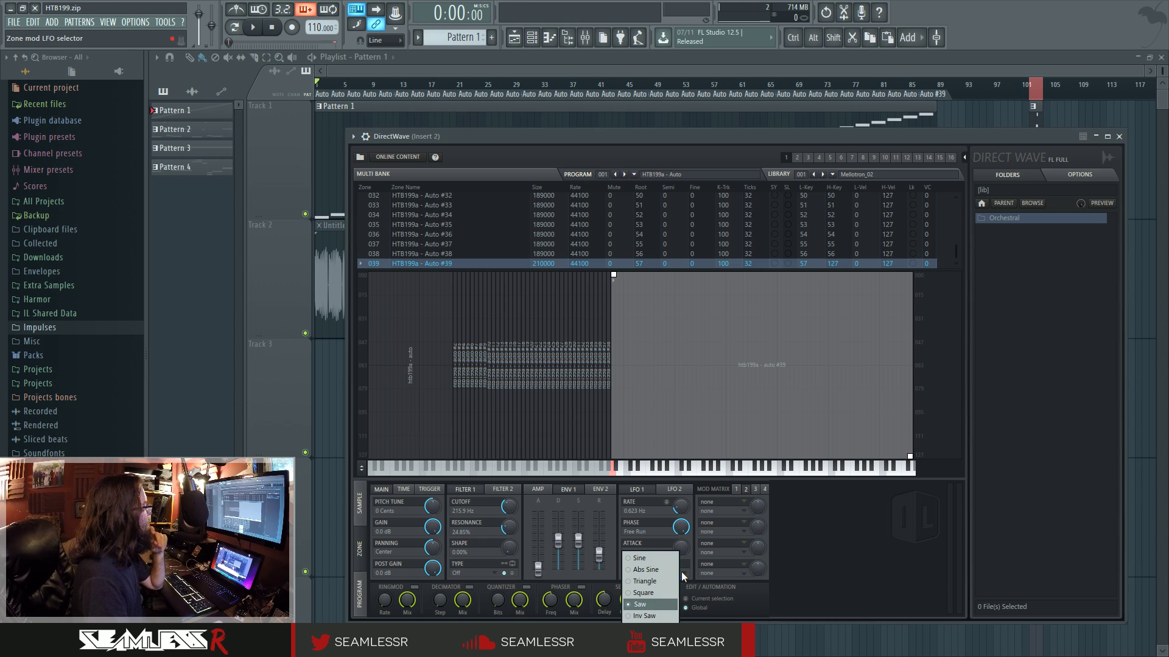
click(681, 571)
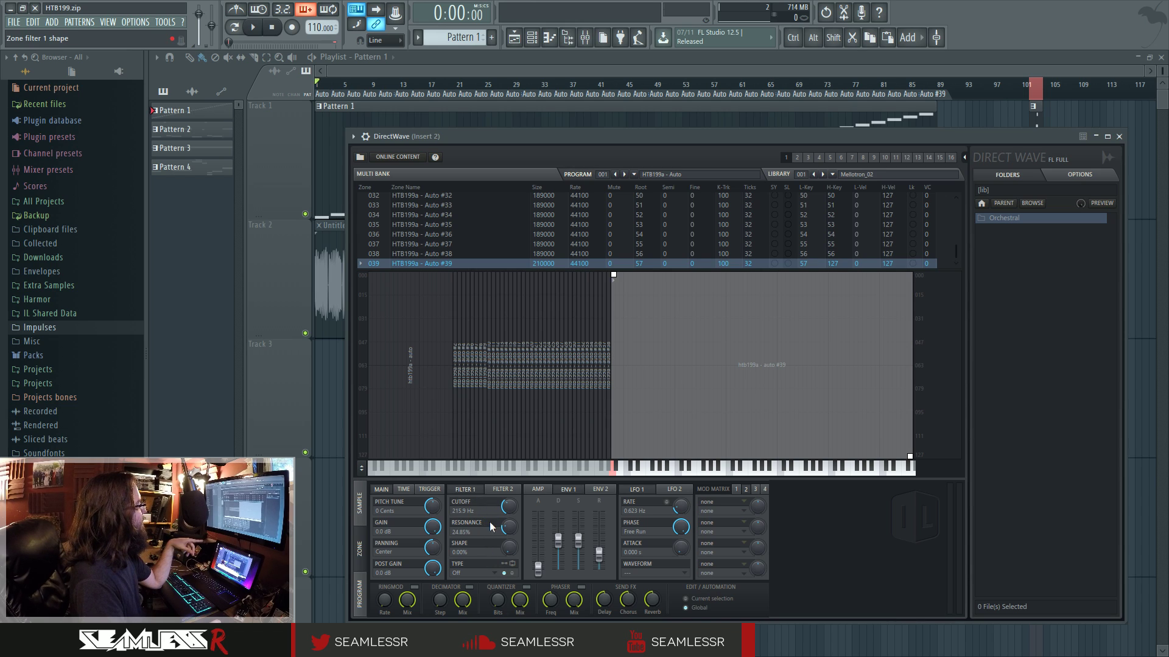
click(486, 572)
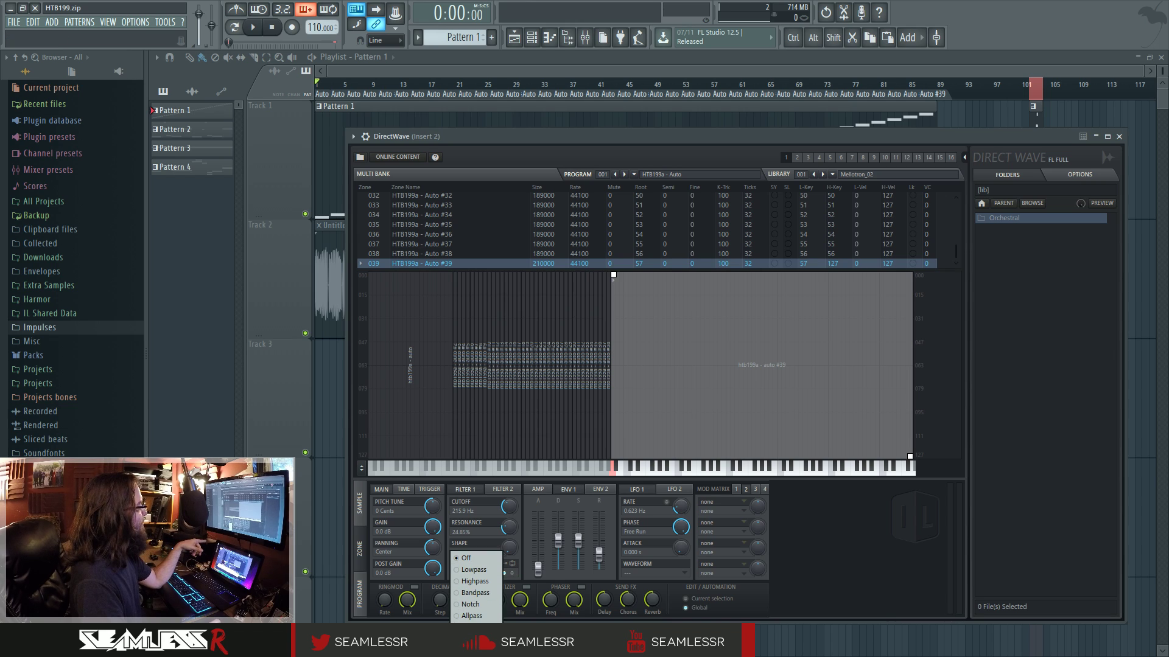
click(800, 591)
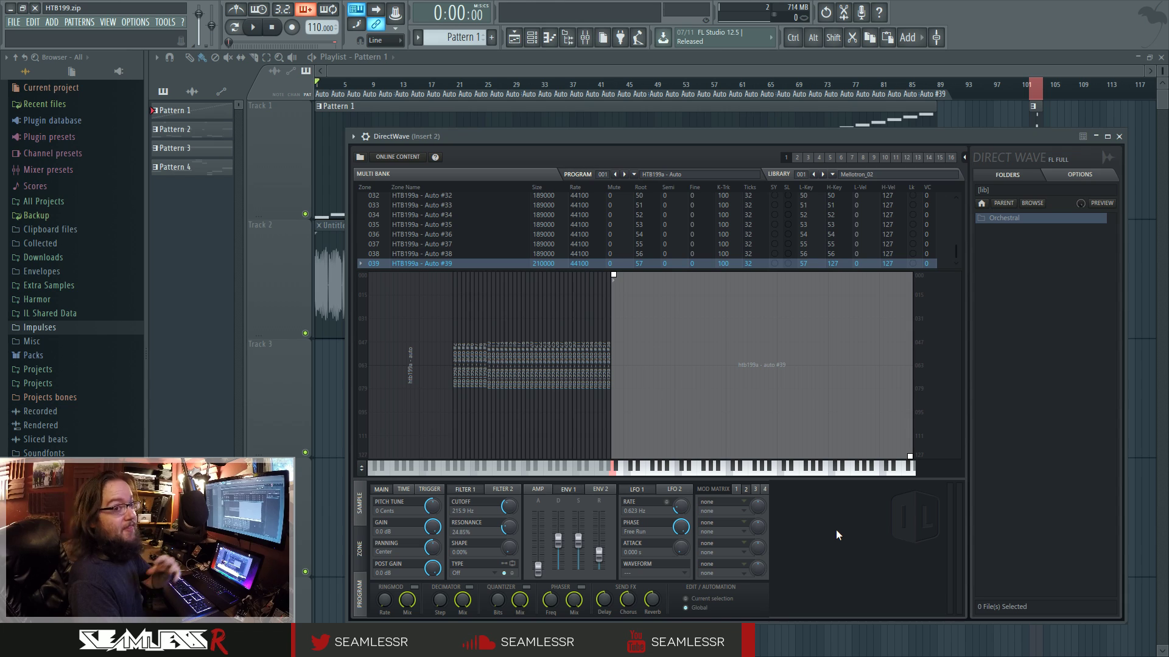
Review zone 39's Trigger and Time settings, and return to its Main settings
click(408, 492)
click(429, 490)
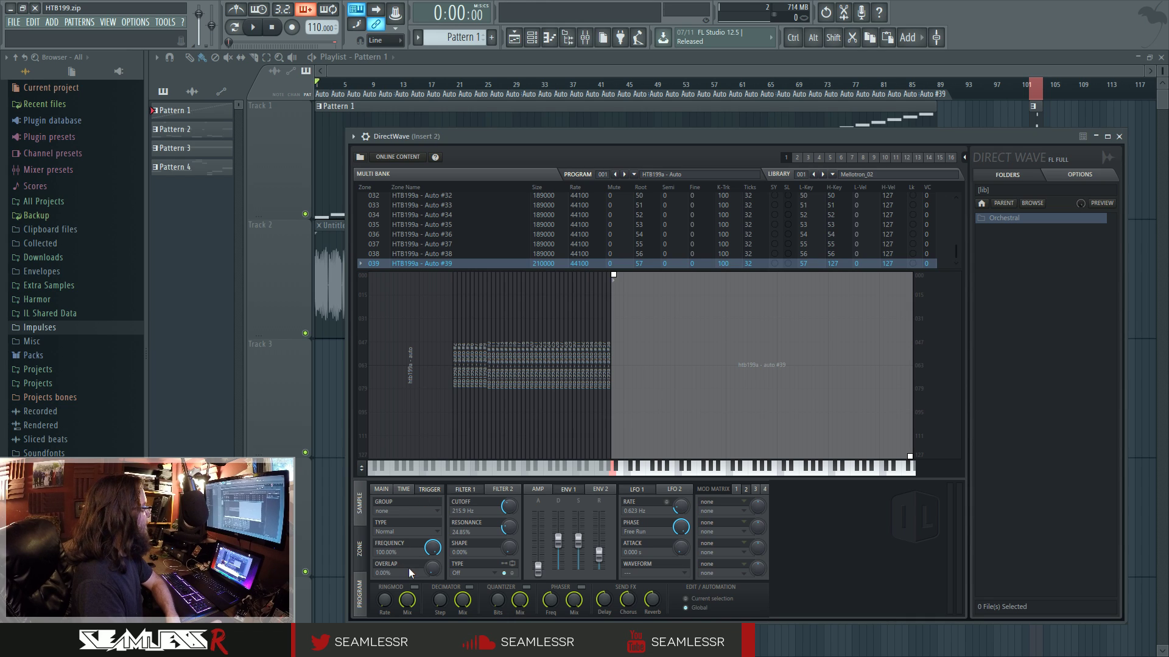
click(404, 490)
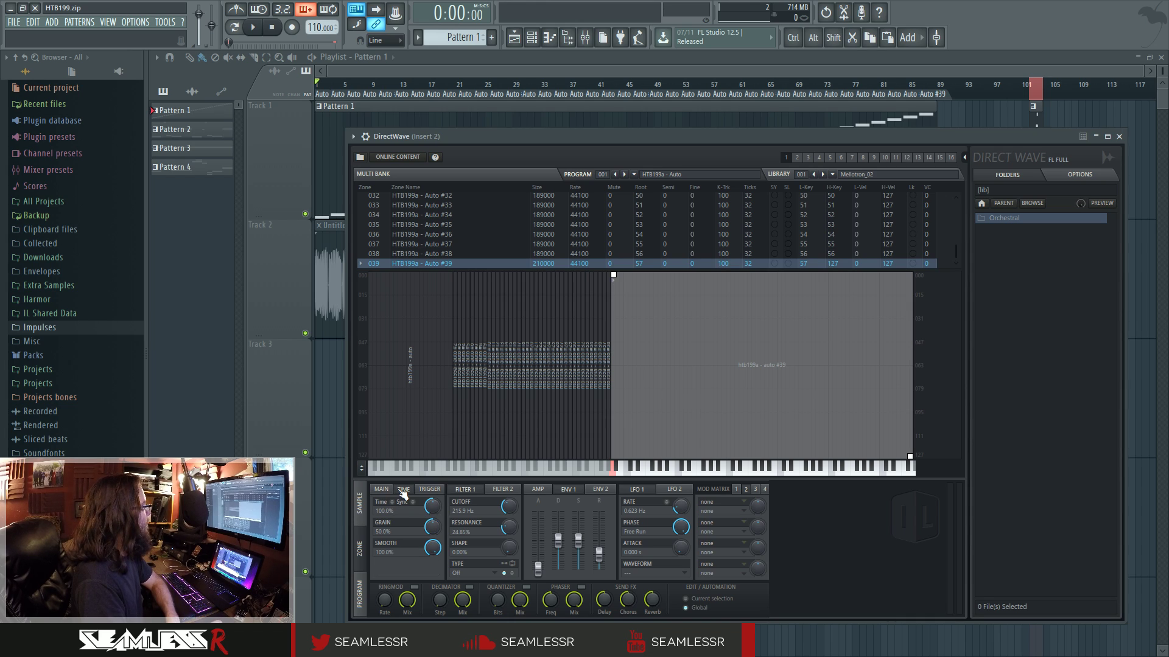
click(381, 490)
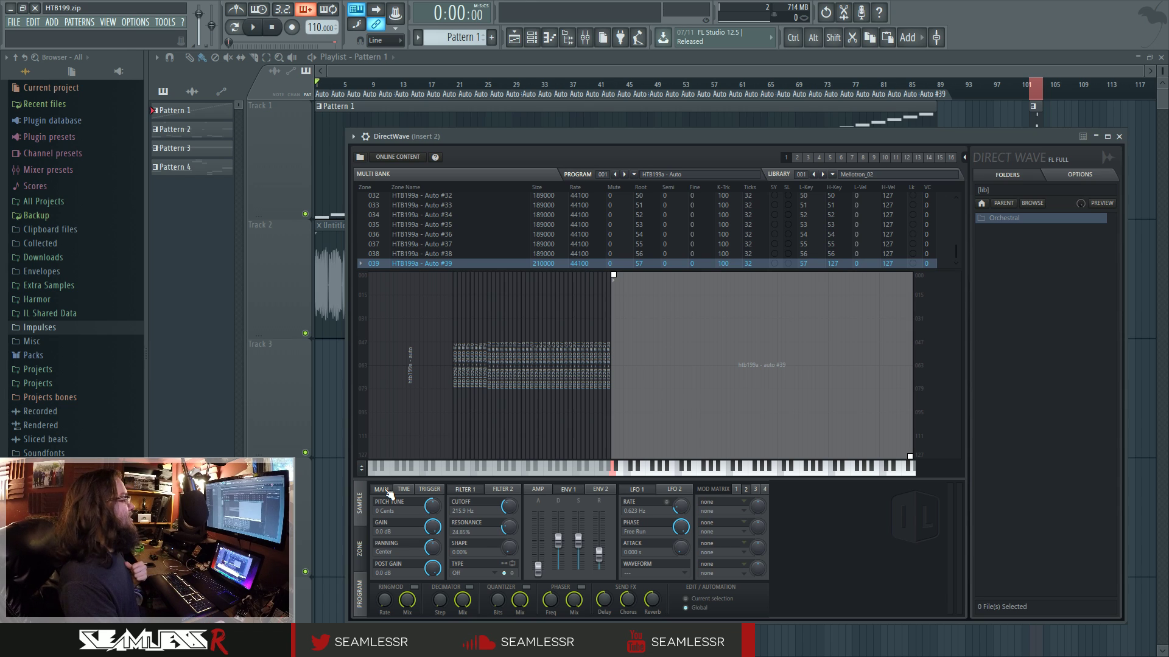
Show zone 39's sample waveform, check program 2, and return to program 1 with zone 27 selected
click(364, 521)
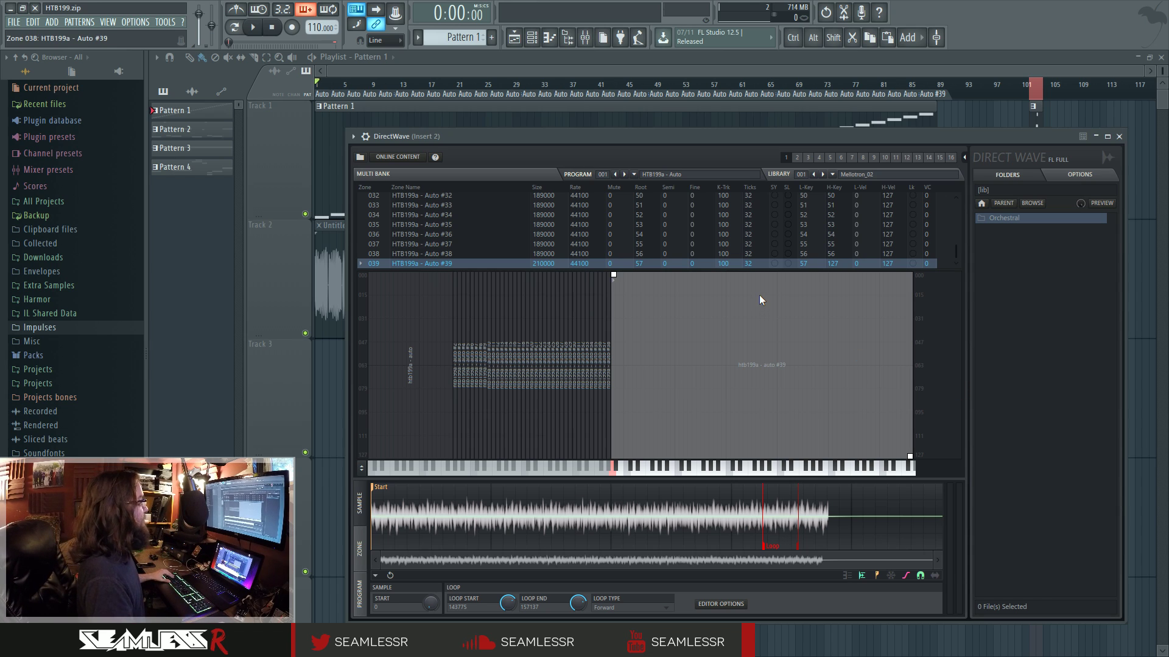
click(799, 157)
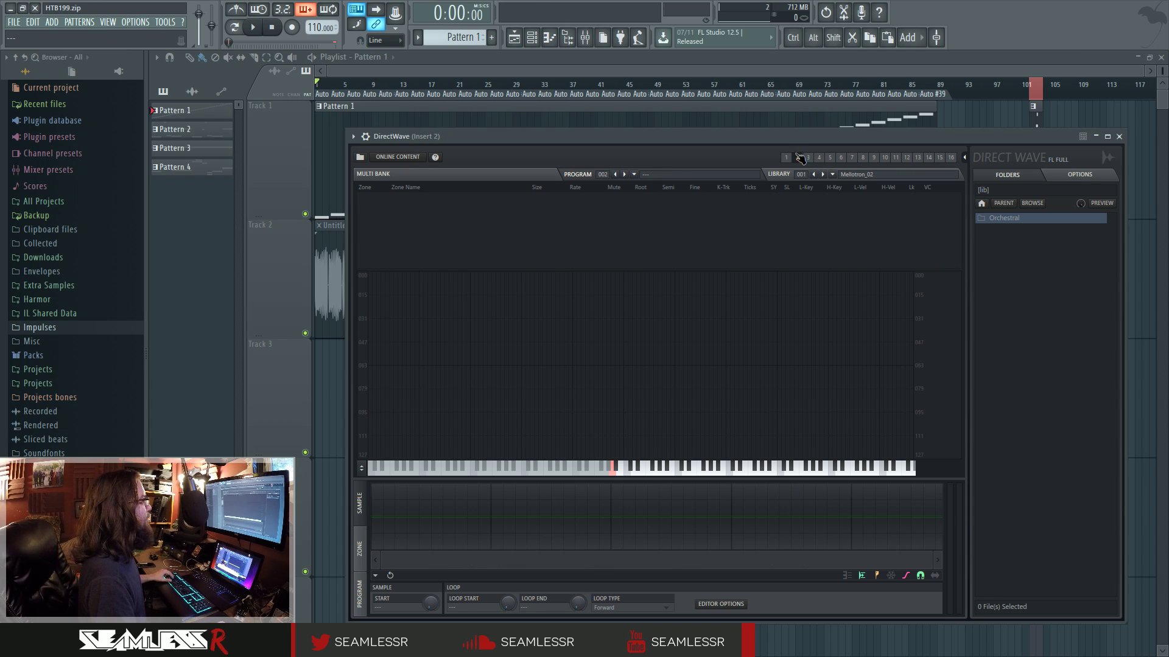
click(786, 157)
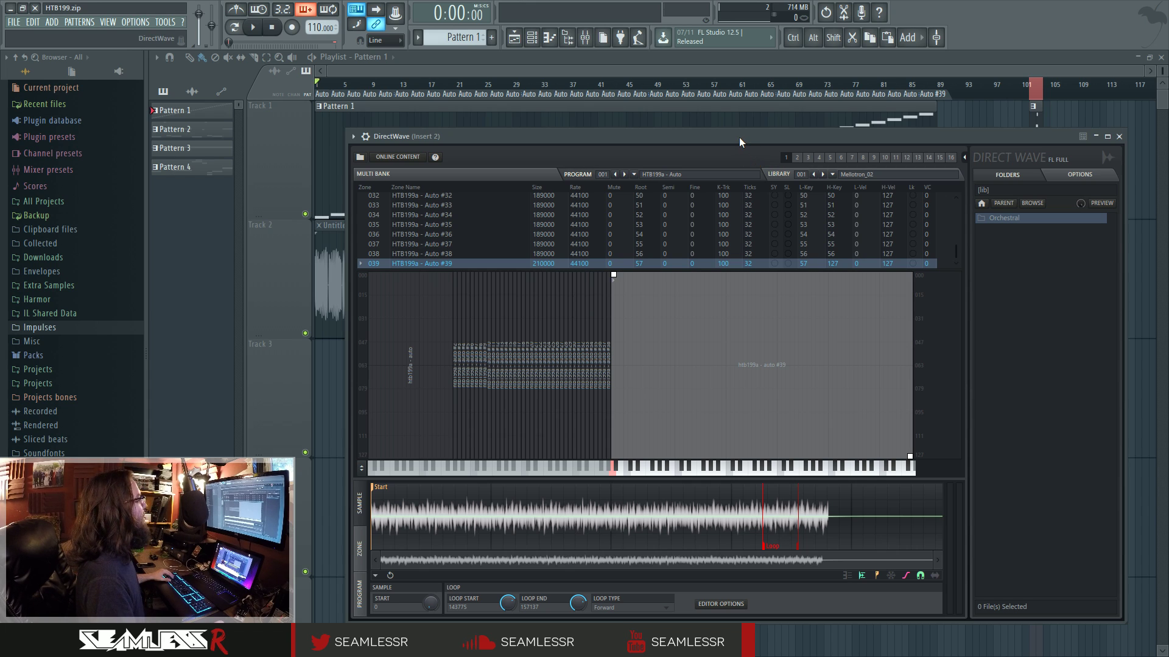
click(560, 330)
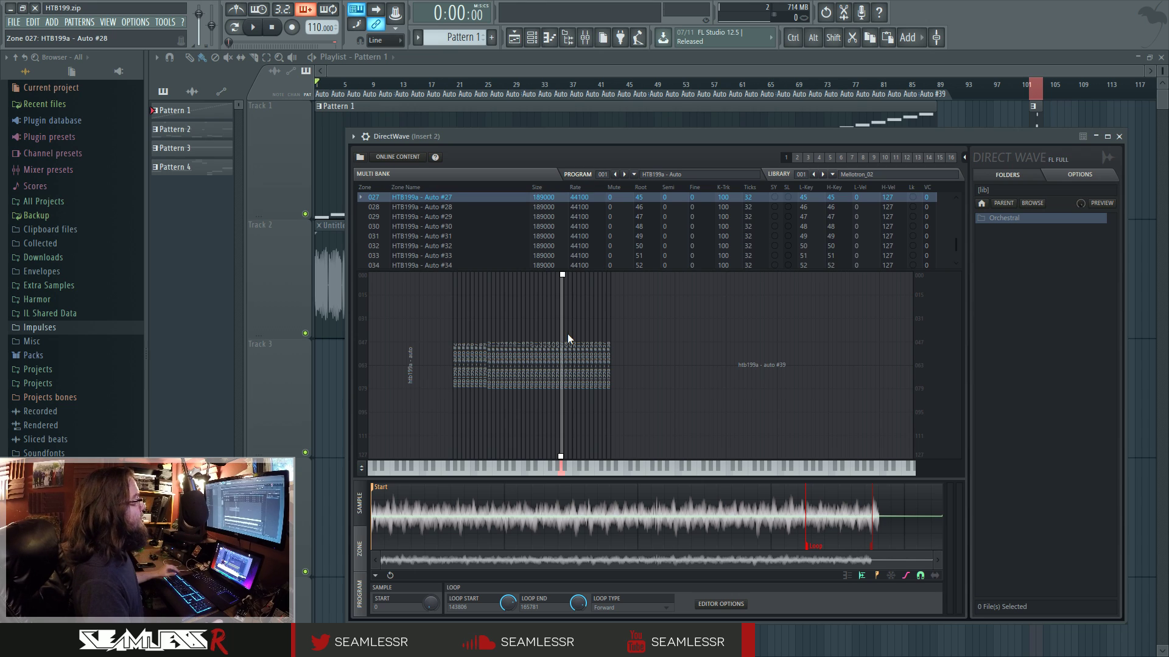
Close DirectWave and briefly audition the arrangement around bar 33 with the mixer open
click(1119, 137)
drag(612, 297, 612, 291)
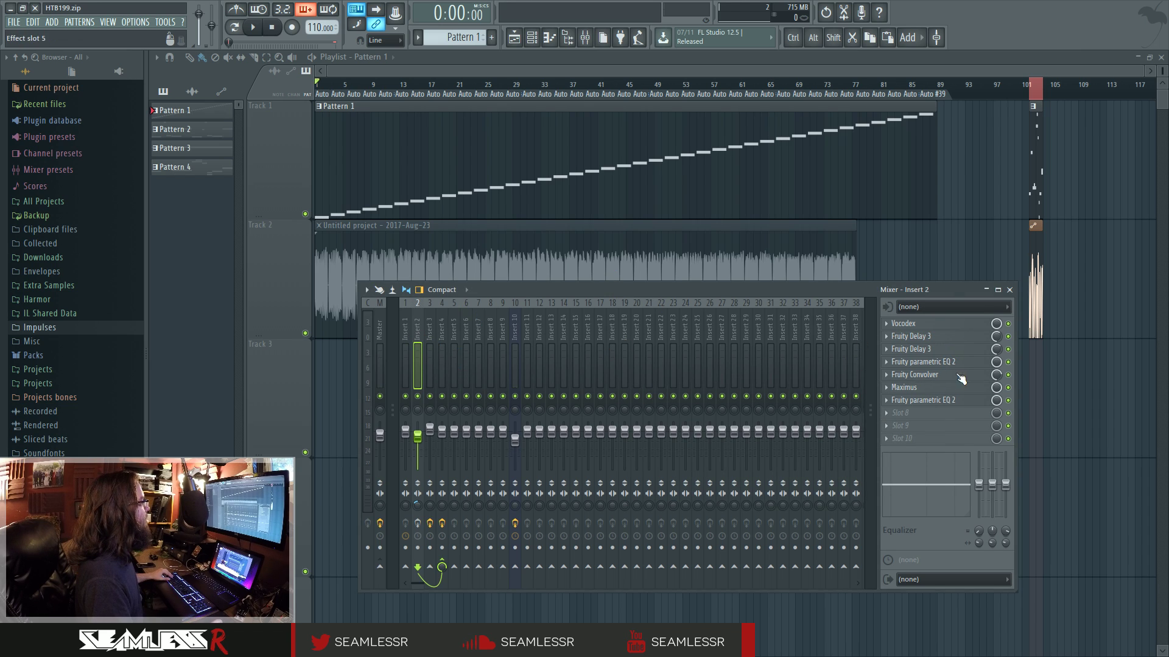
key(space)
key(space)
click(541, 89)
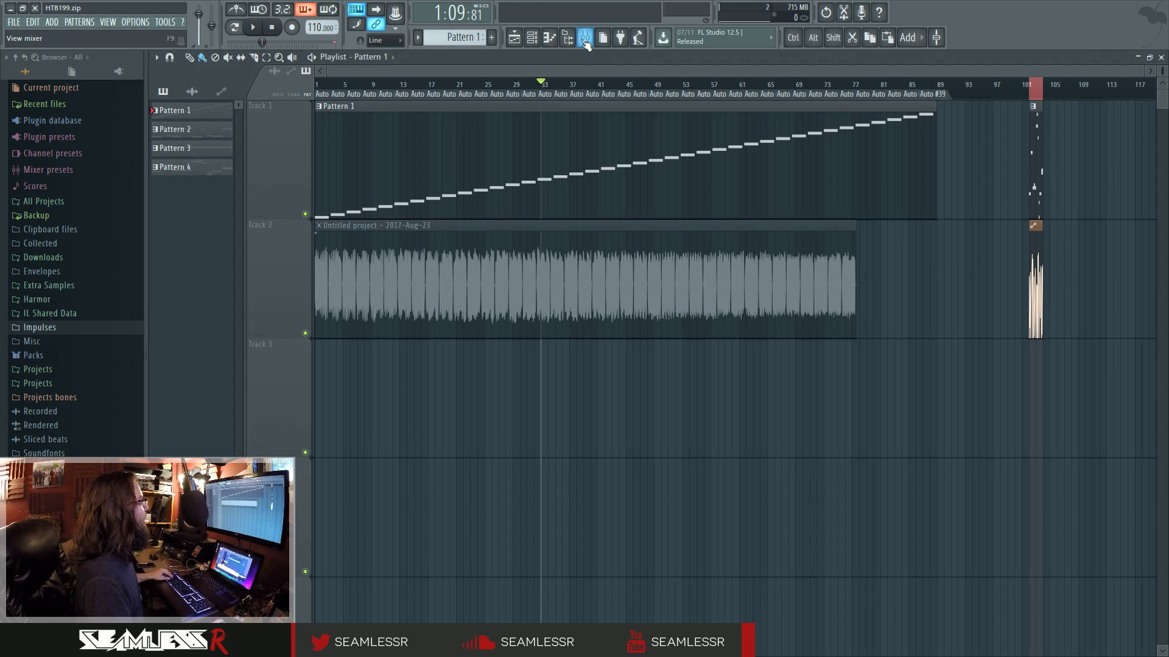
click(584, 38)
key(space)
key(space)
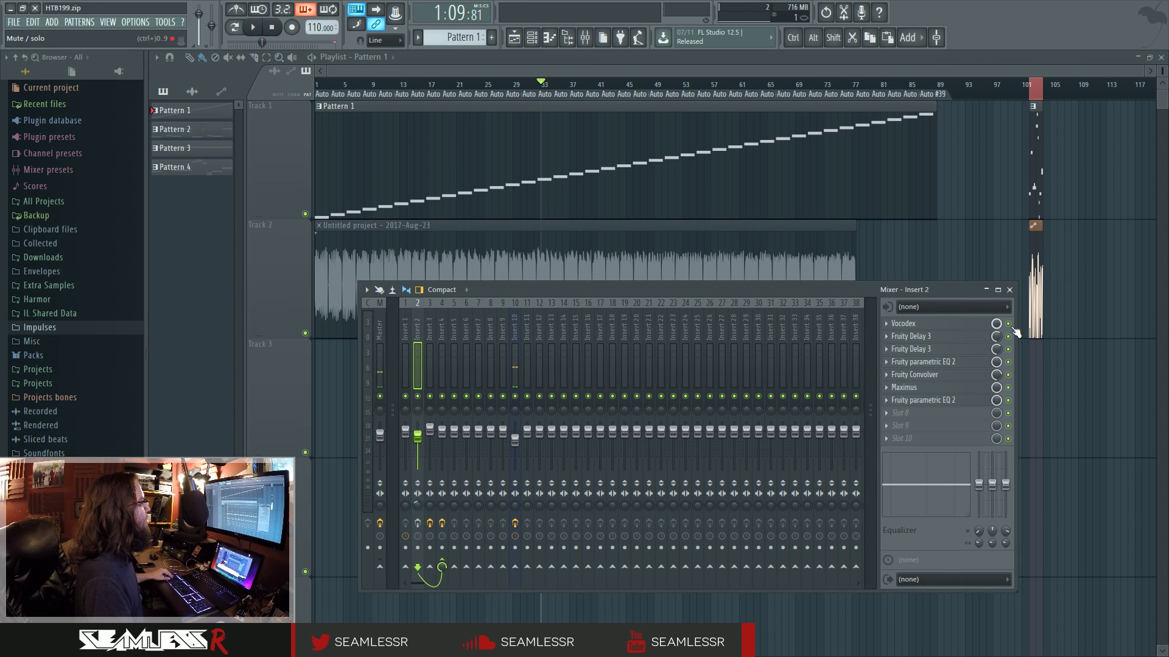
Play the short section starting at bar 102 with the mixer showing Insert 2, and stop playback
click(1030, 91)
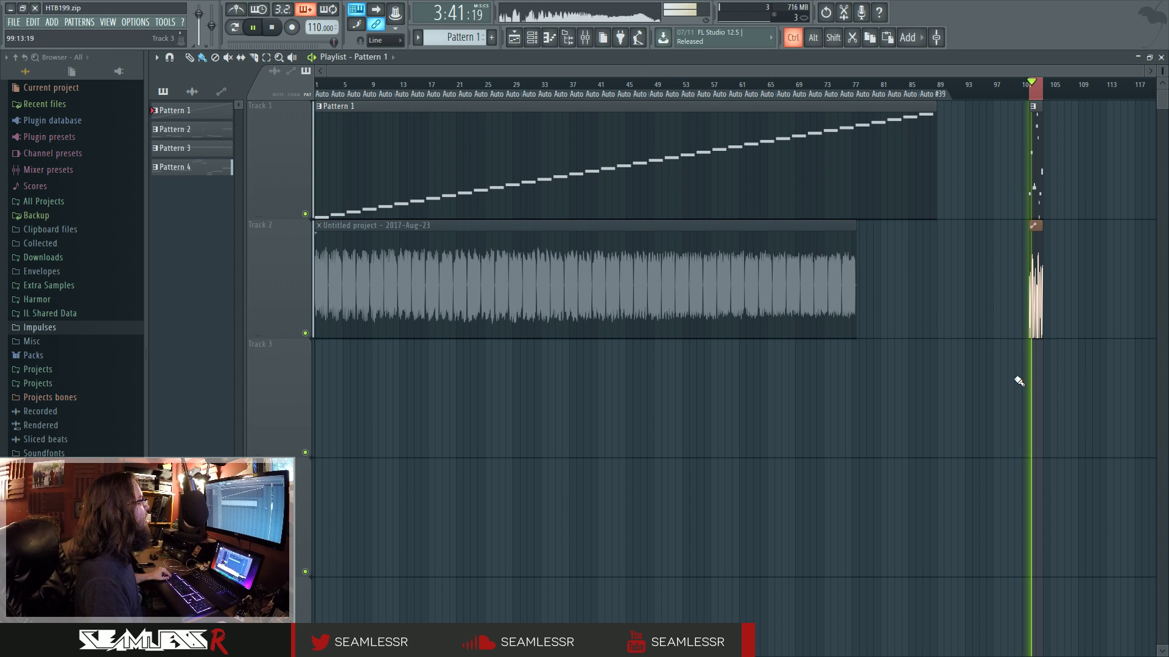
scroll(1051, 386, up, 6)
key(F9)
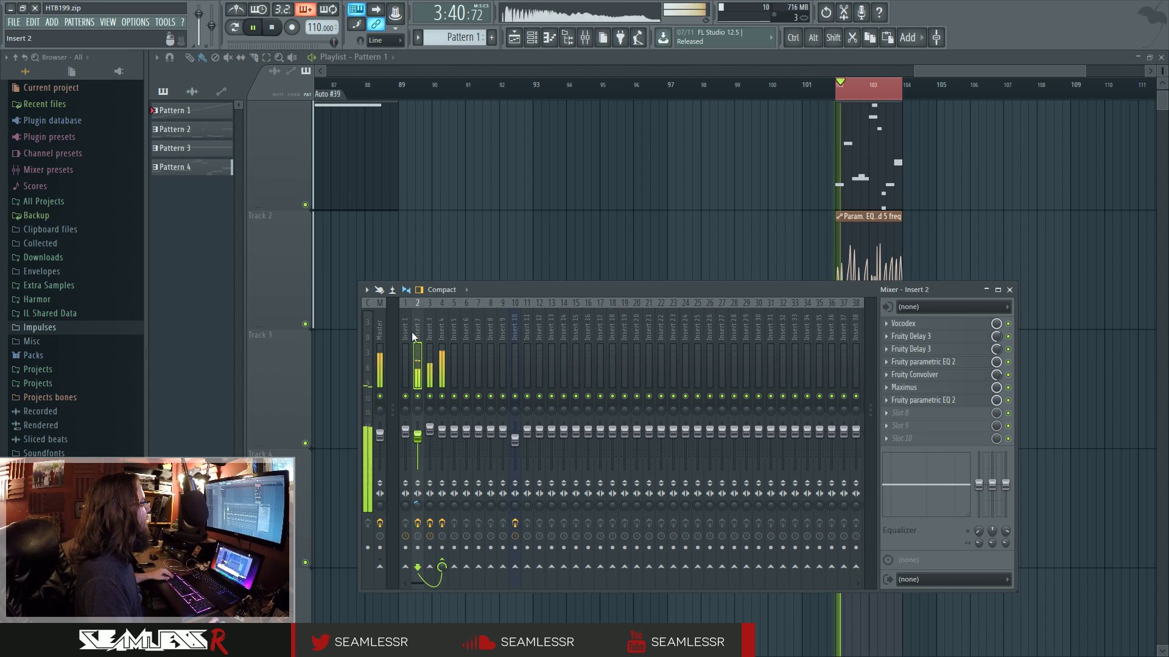
key(space)
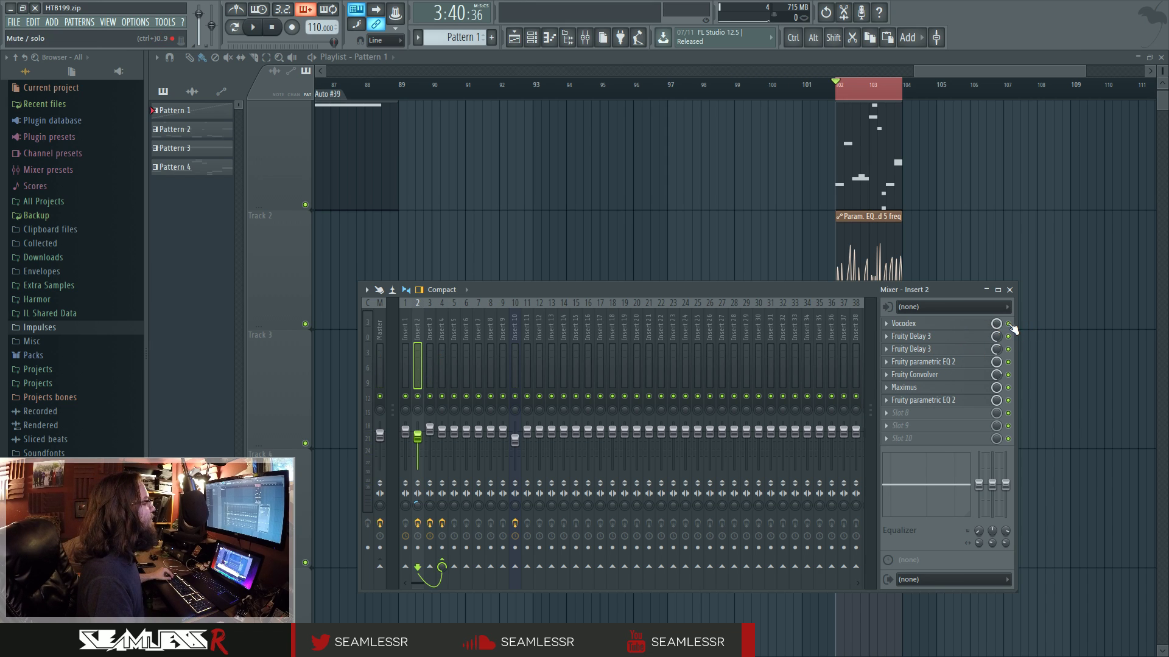
Open Vocodex on Insert 2 and audition the looped section with the vocoder bypassed and enabled
click(974, 327)
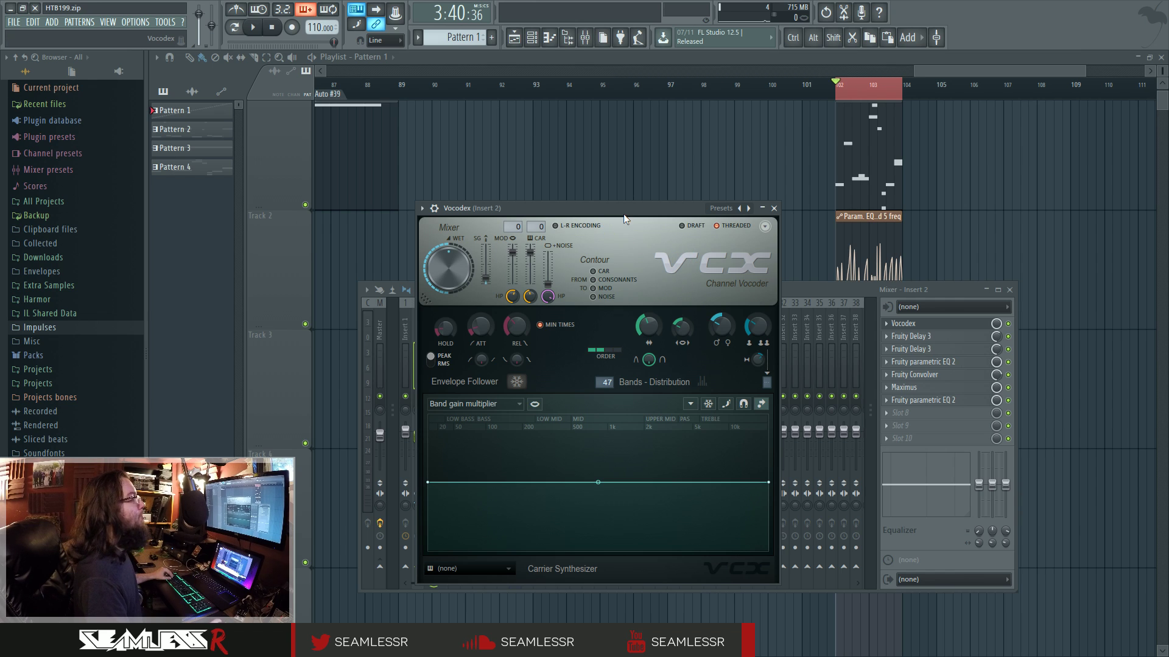
drag(624, 211, 616, 184)
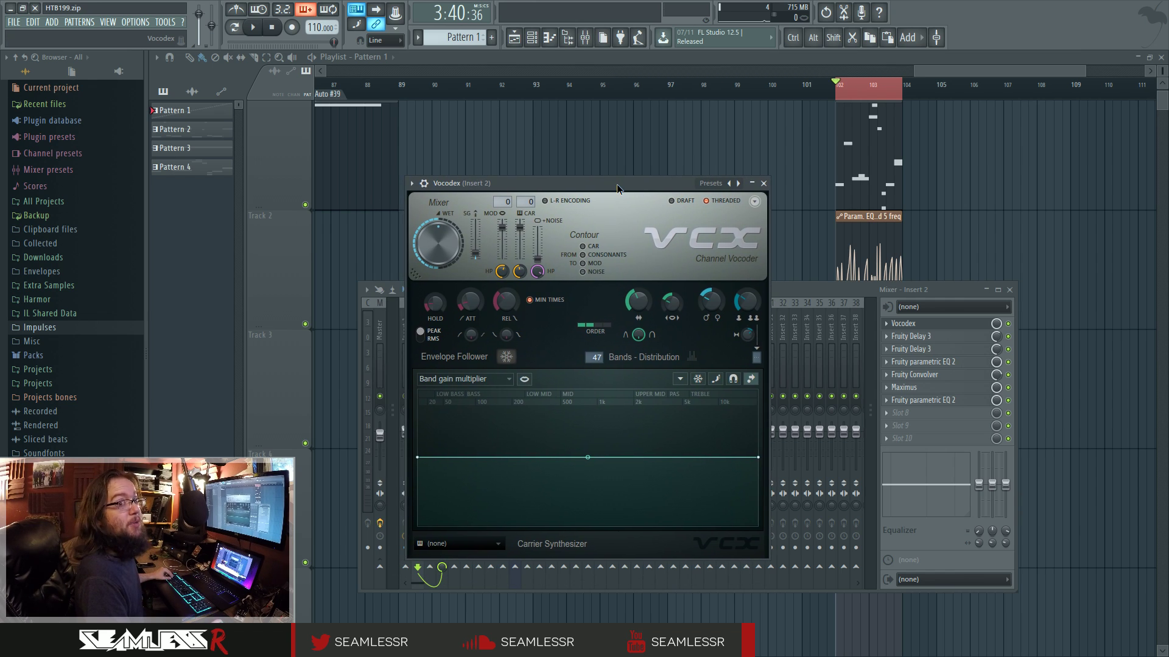
click(1008, 324)
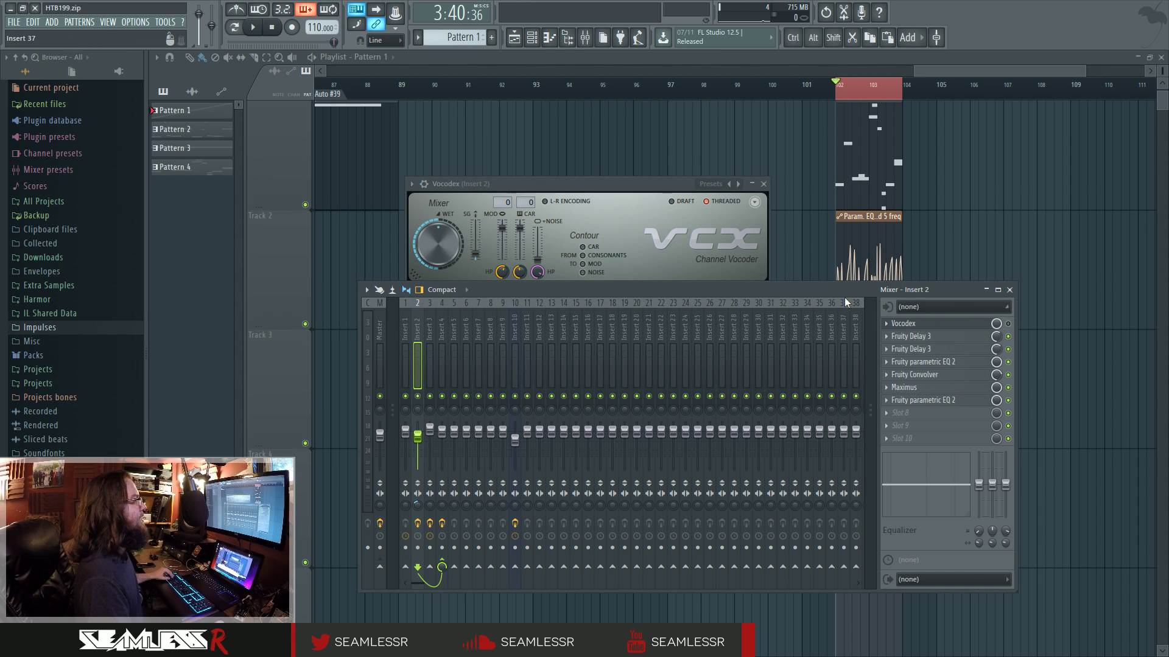
key(space)
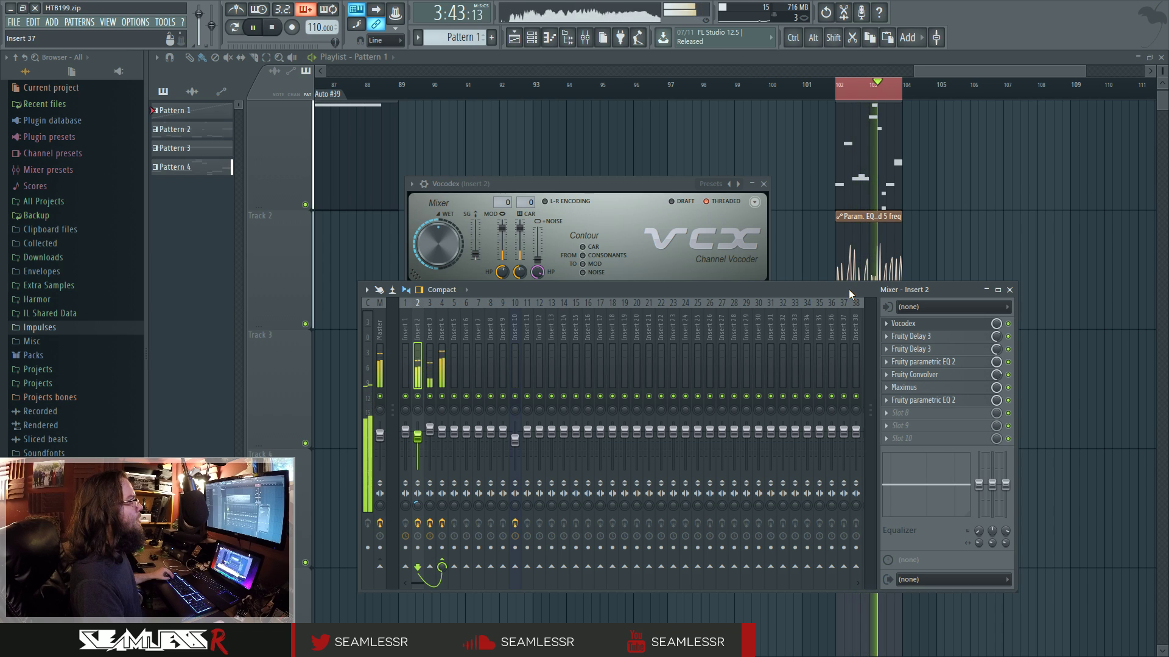
key(space)
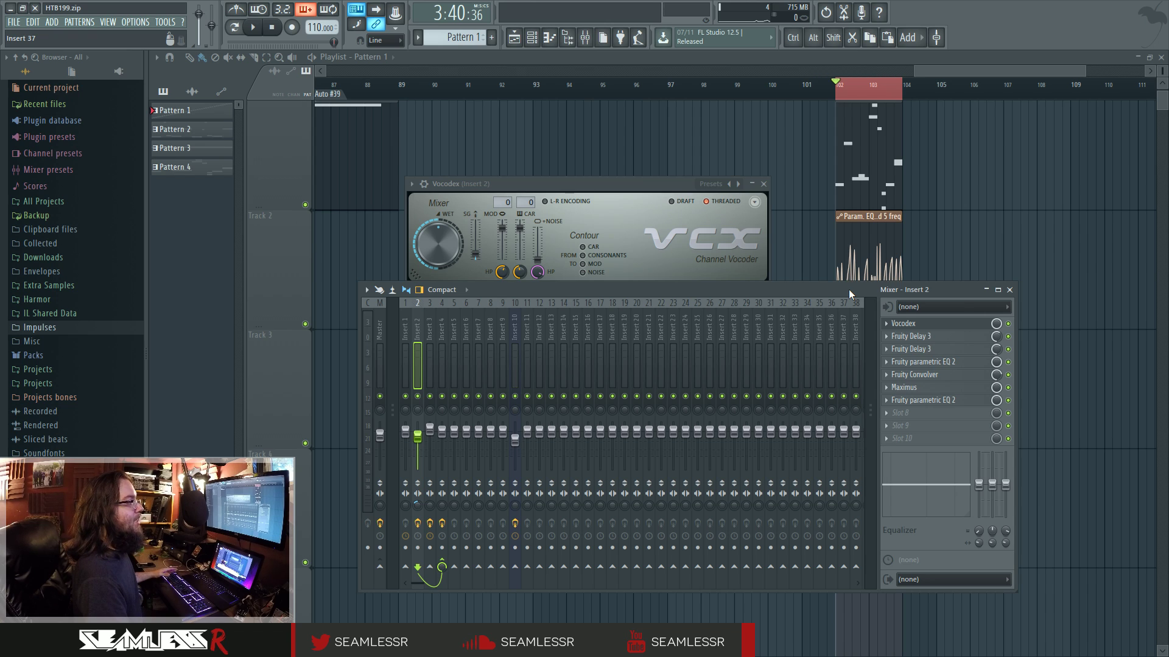
Bypass Vocodex and inspect both Fruity parametric EQ 2 curves and the Maximus settings on Insert 2
click(1009, 324)
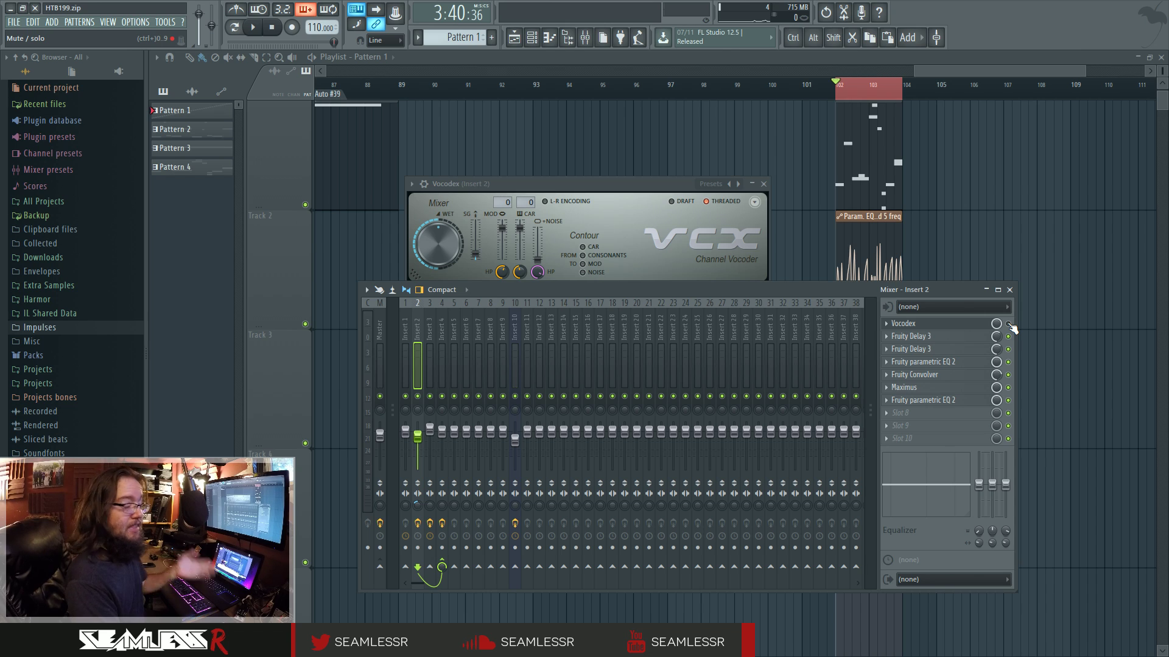
click(960, 364)
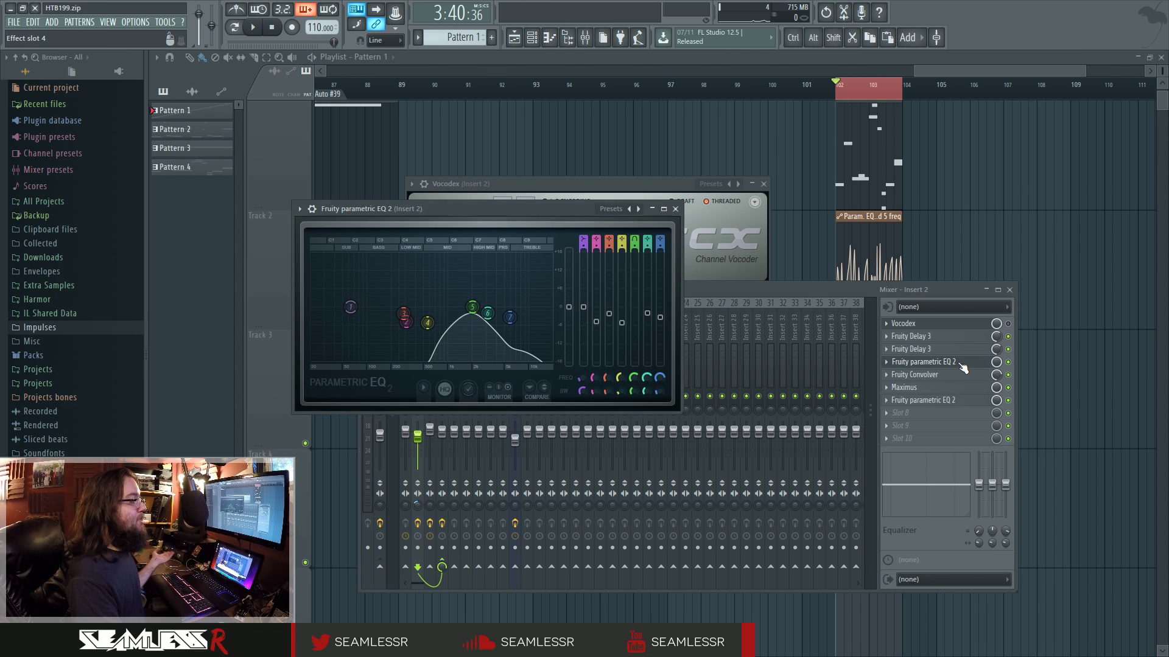
click(948, 400)
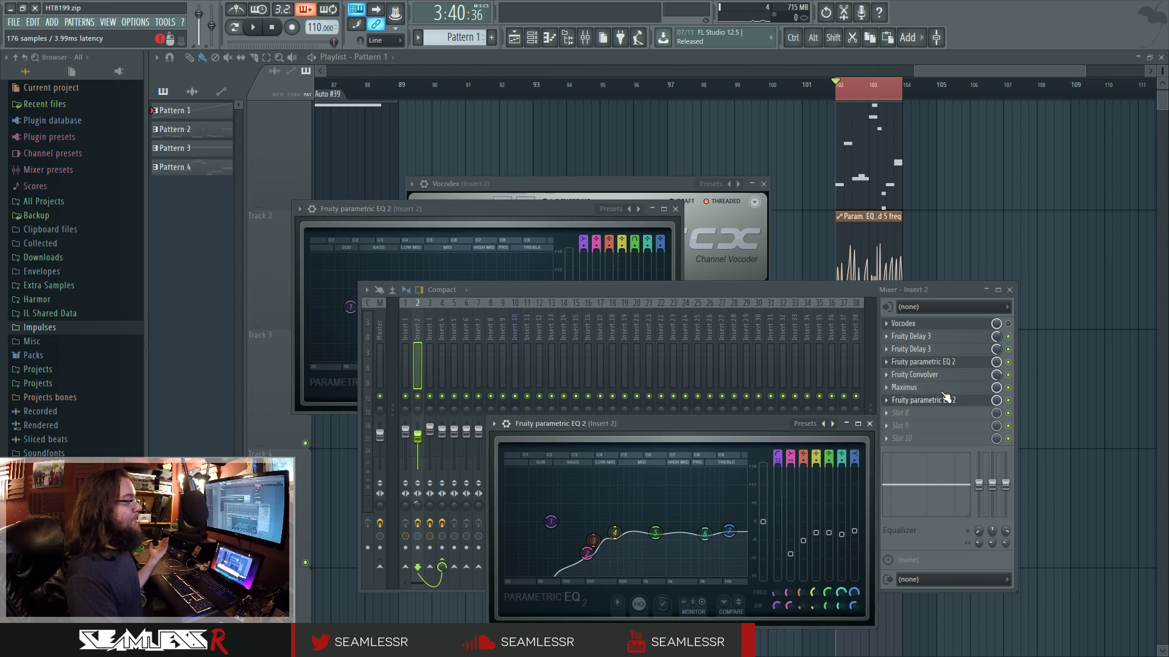
click(945, 388)
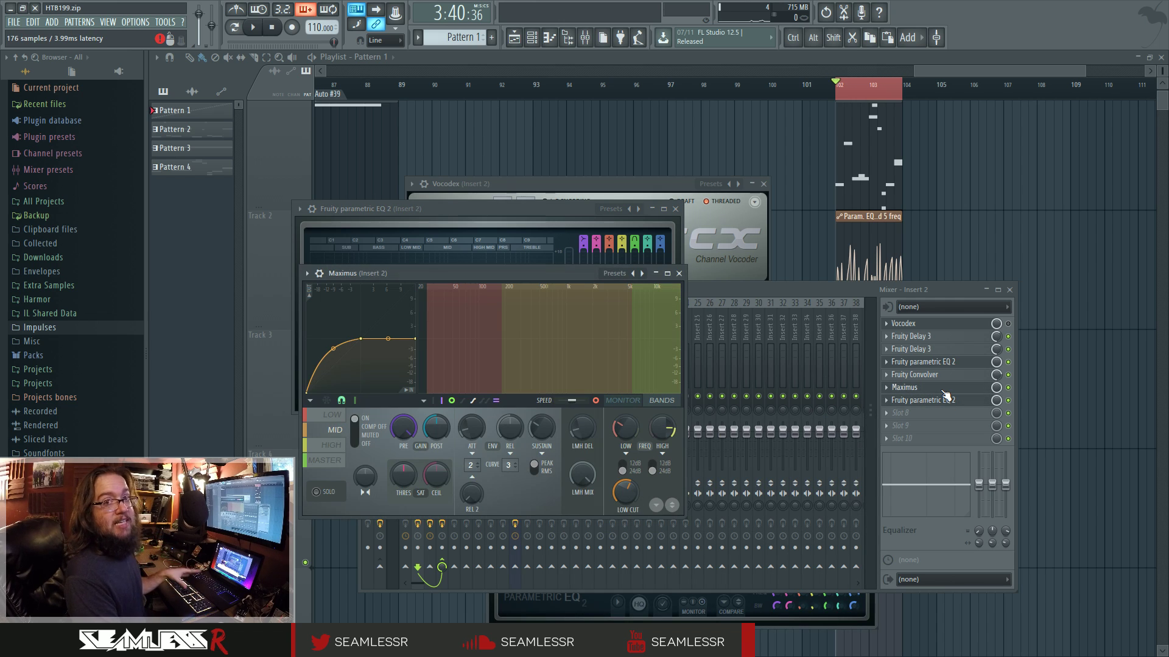
click(943, 327)
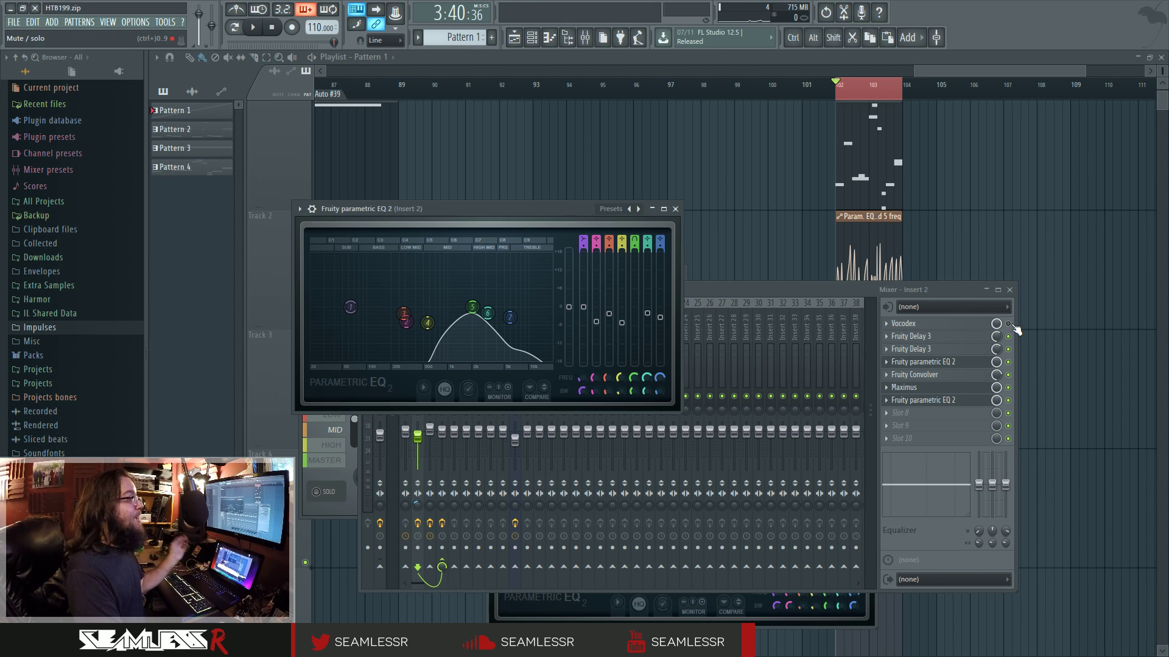
Re-enable and open Vocodex on Insert 2, and display its Band distribution curve
click(933, 328)
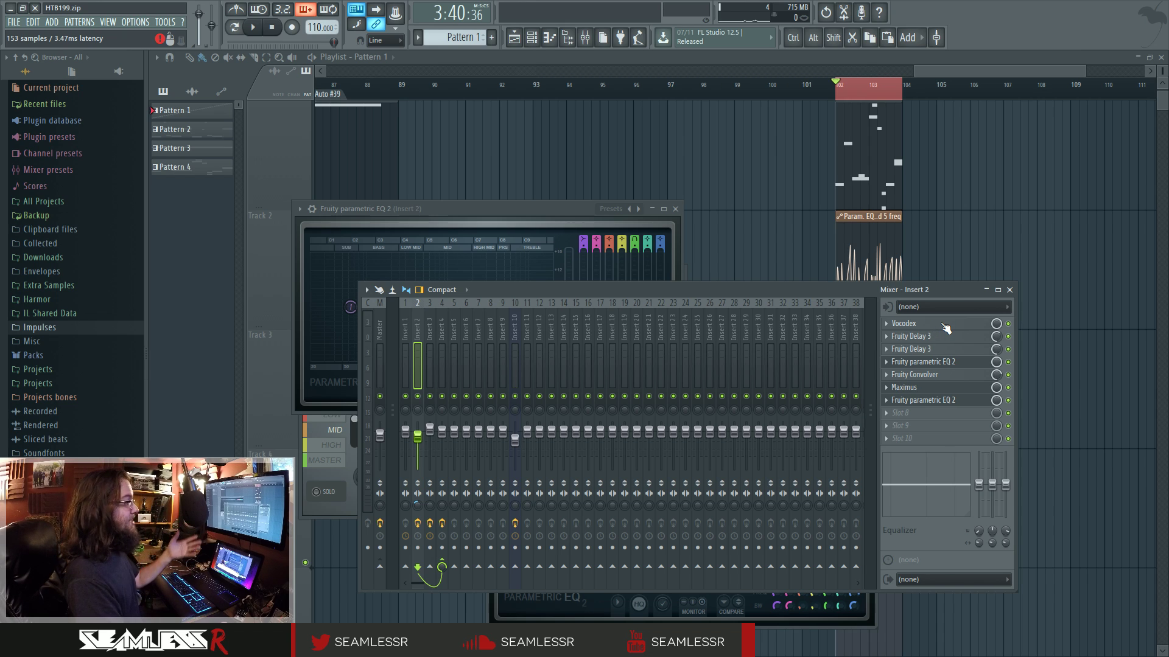
click(945, 329)
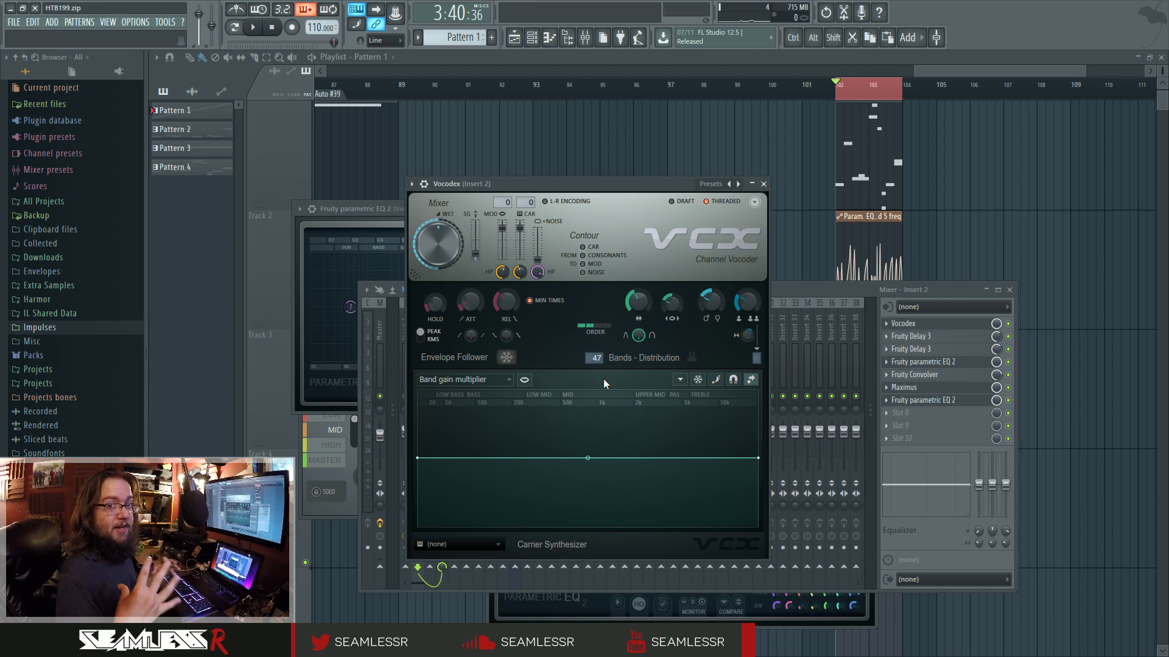
click(475, 380)
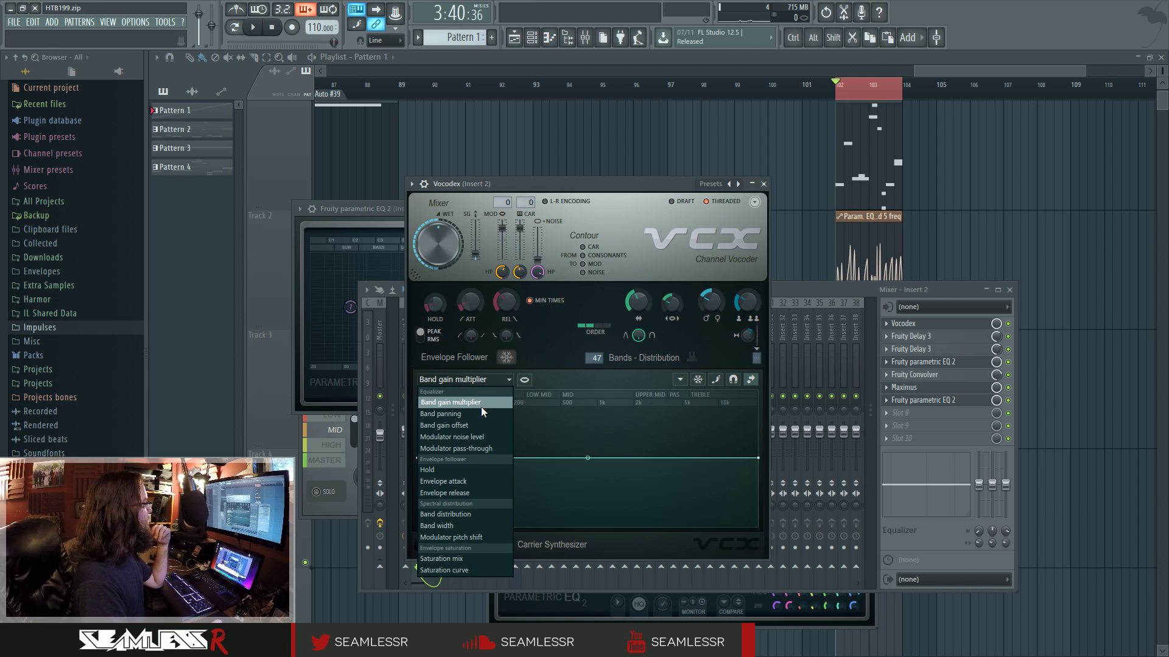
click(462, 379)
click(463, 379)
click(468, 514)
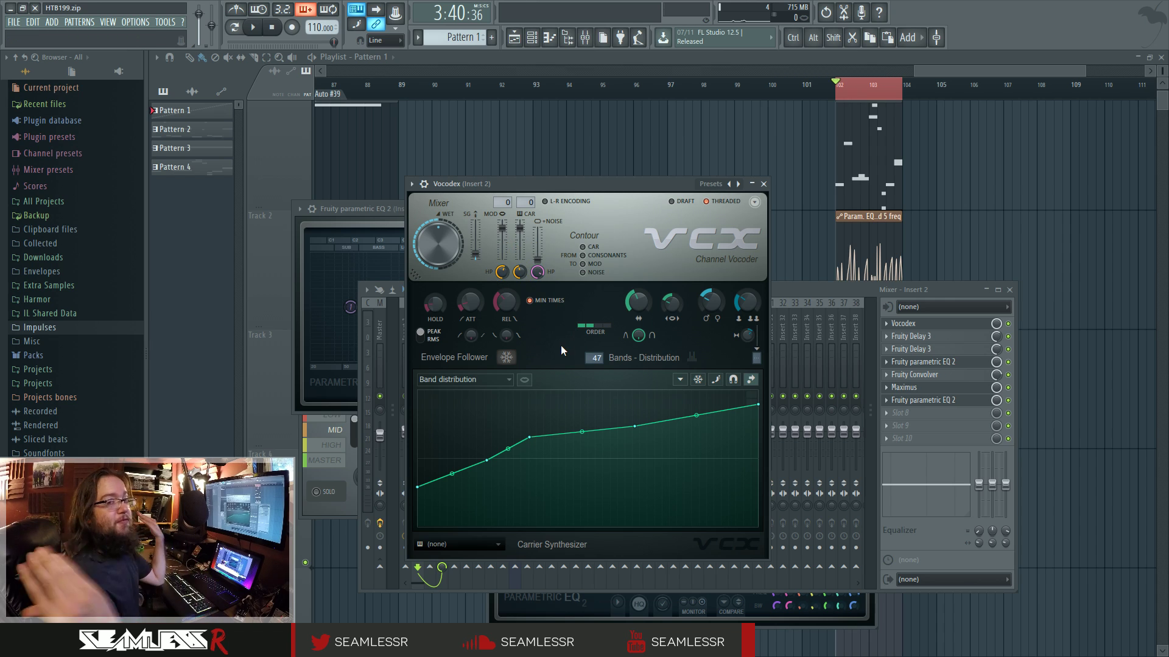
Compare the Band gain multiplier, Band width and Band distribution curves in Vocodex
click(476, 386)
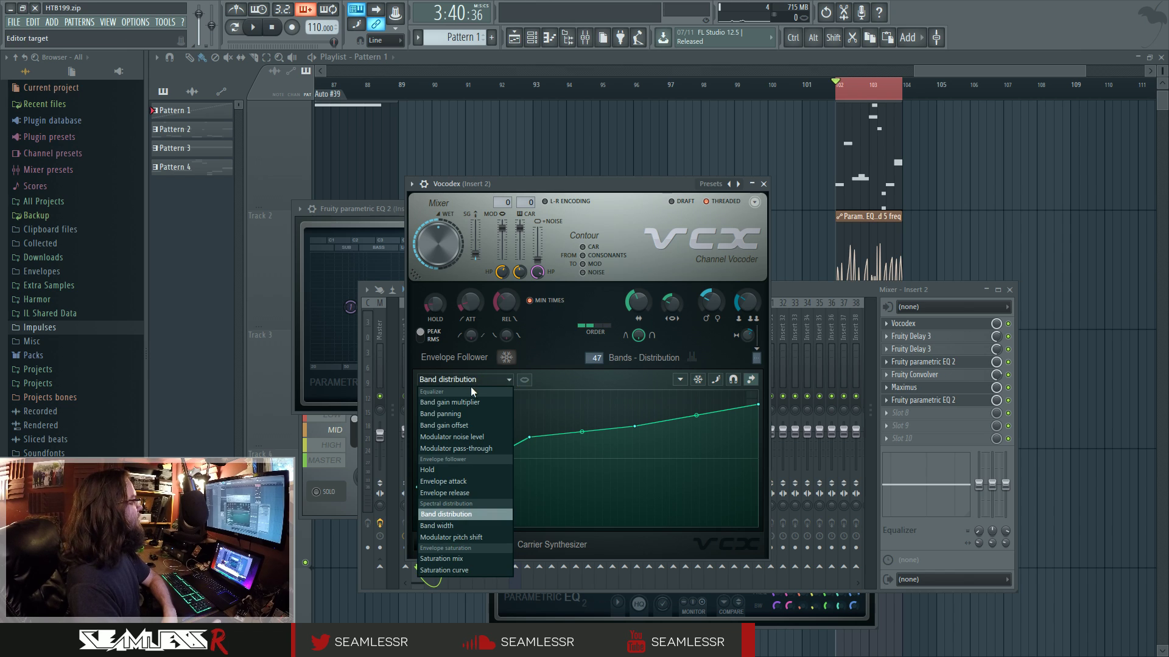
click(468, 402)
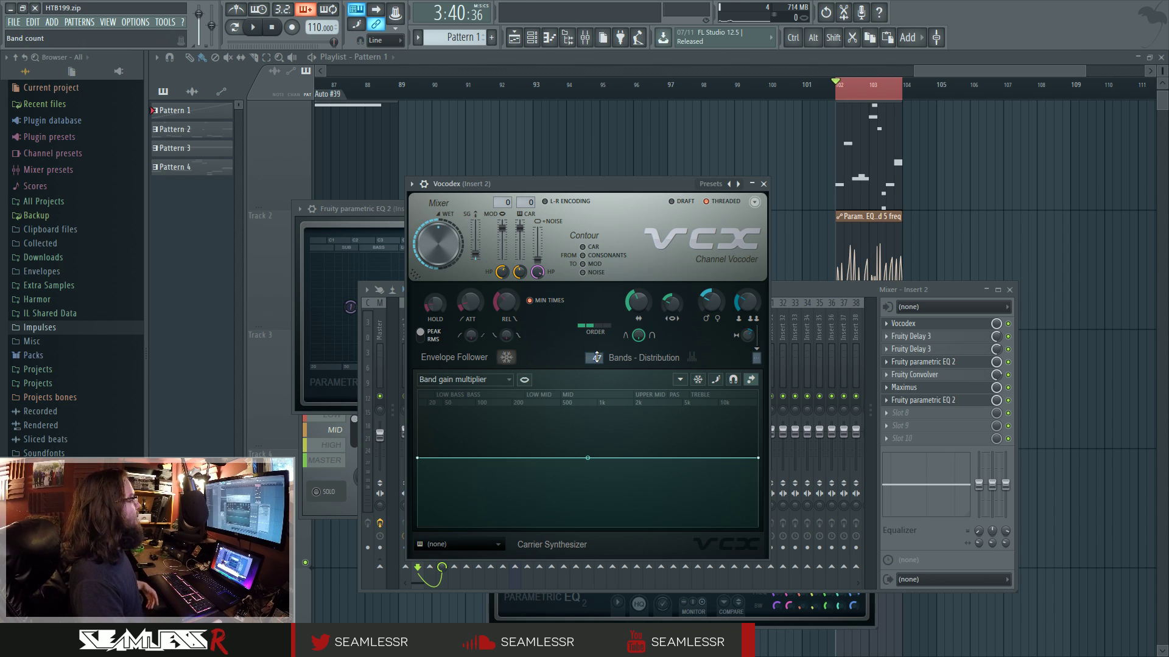
click(481, 380)
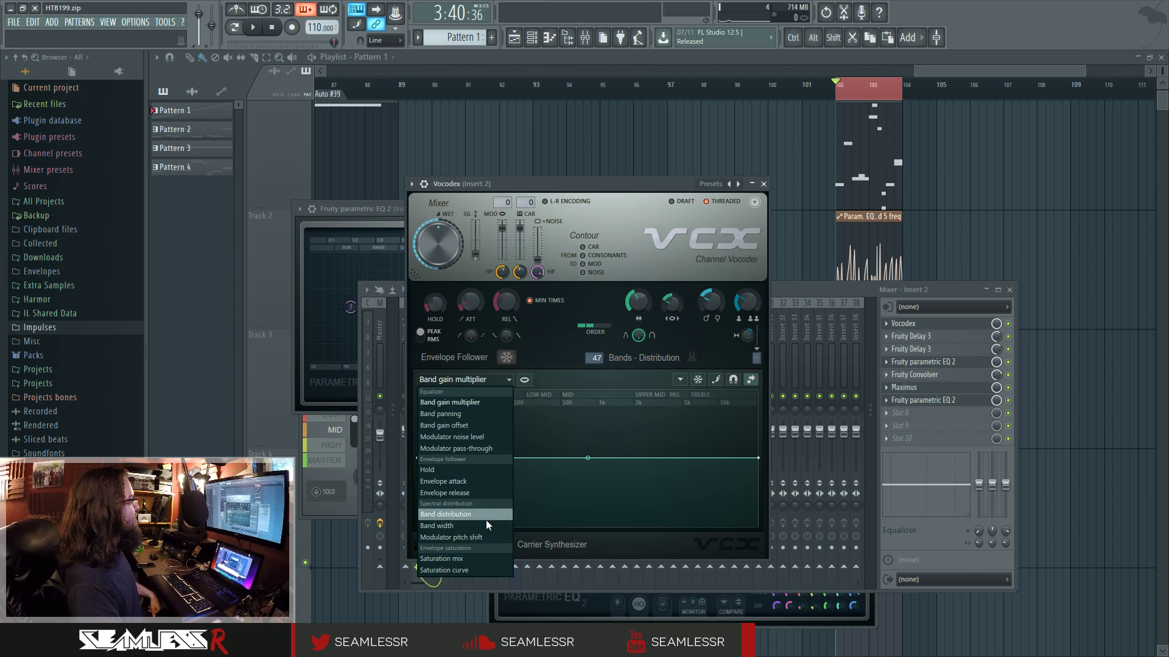
click(487, 526)
click(470, 378)
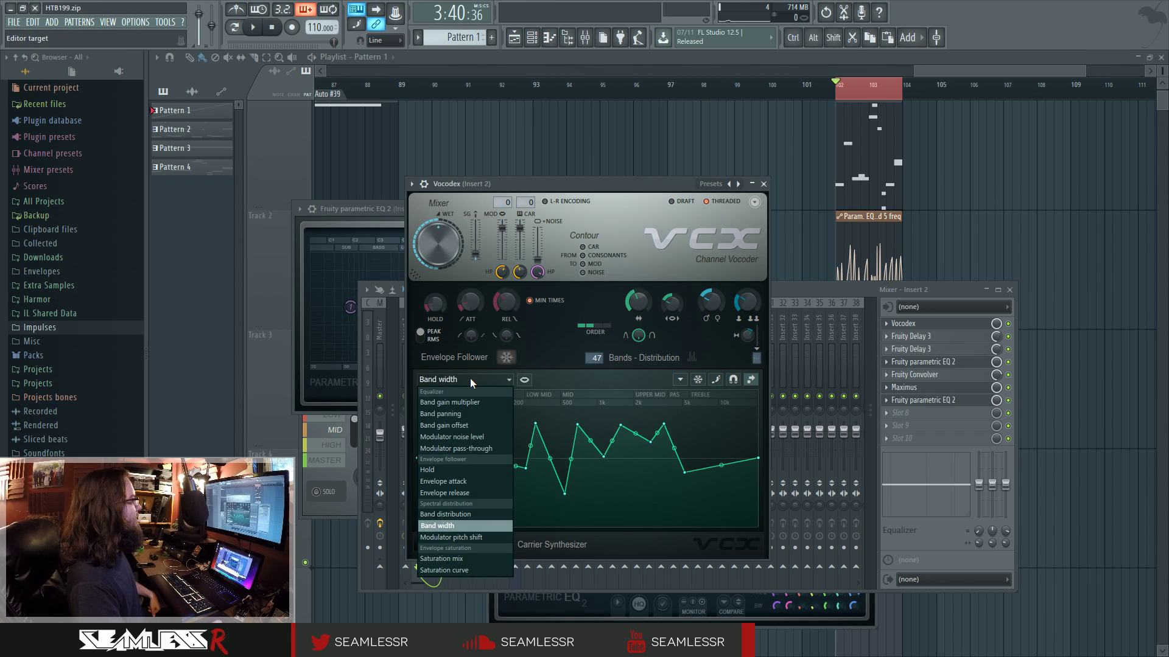
click(470, 378)
click(458, 379)
click(456, 403)
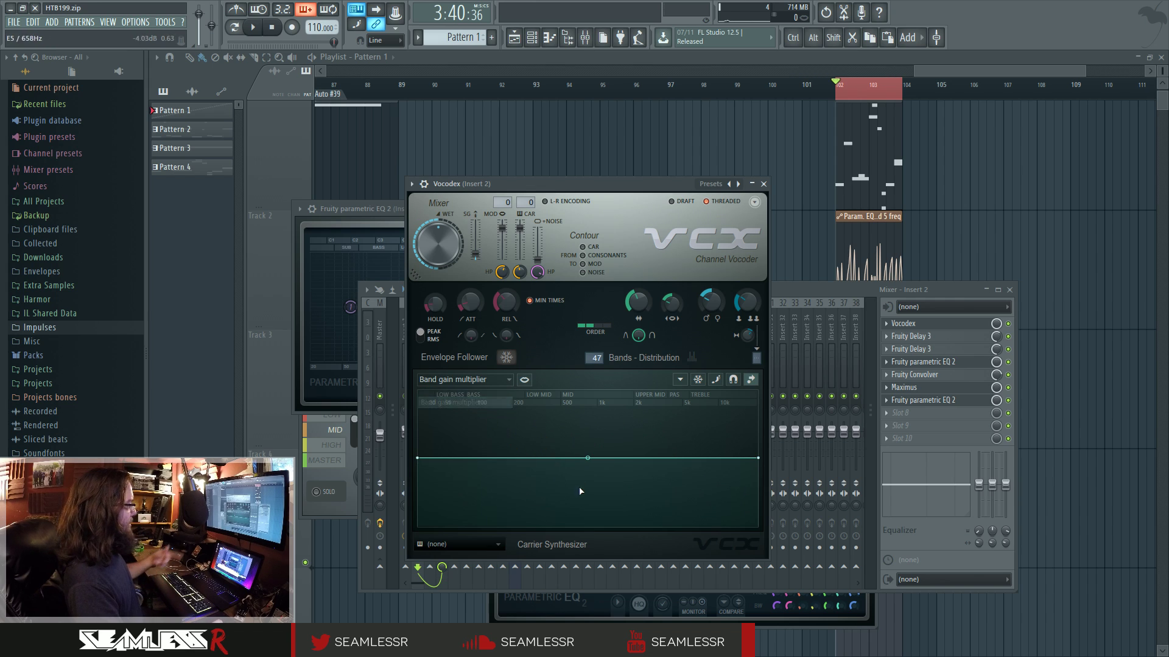
click(458, 379)
click(473, 512)
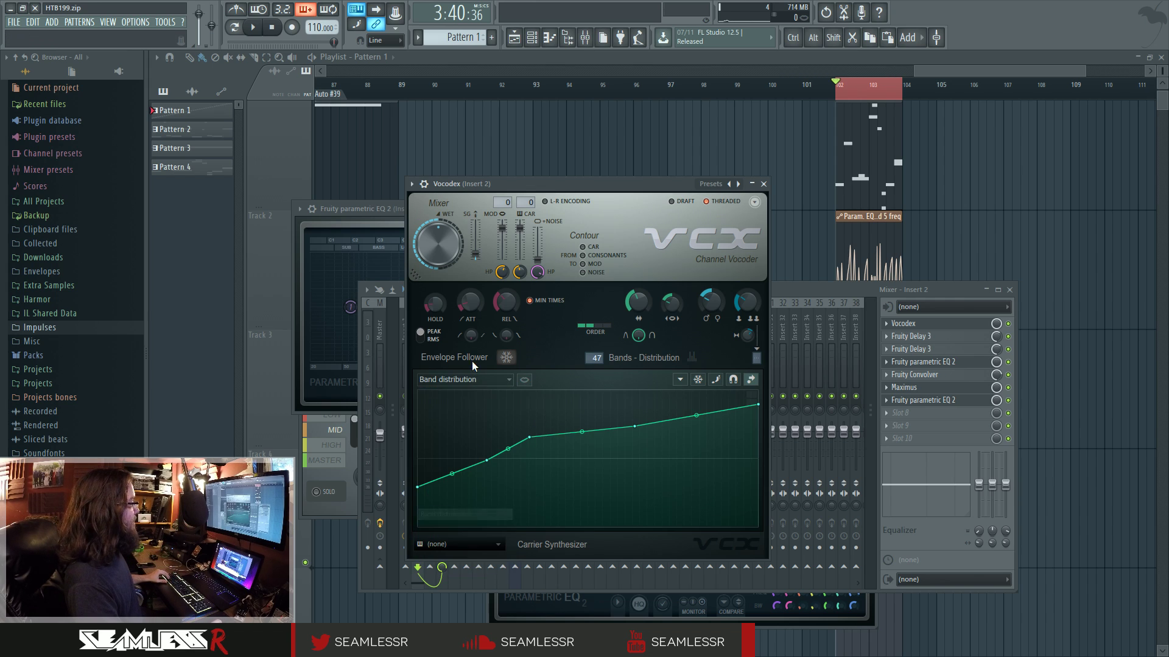
Display the Band width curve in Vocodex, play the looped section to watch the bands react, and stop playback
click(472, 380)
click(473, 524)
key(space)
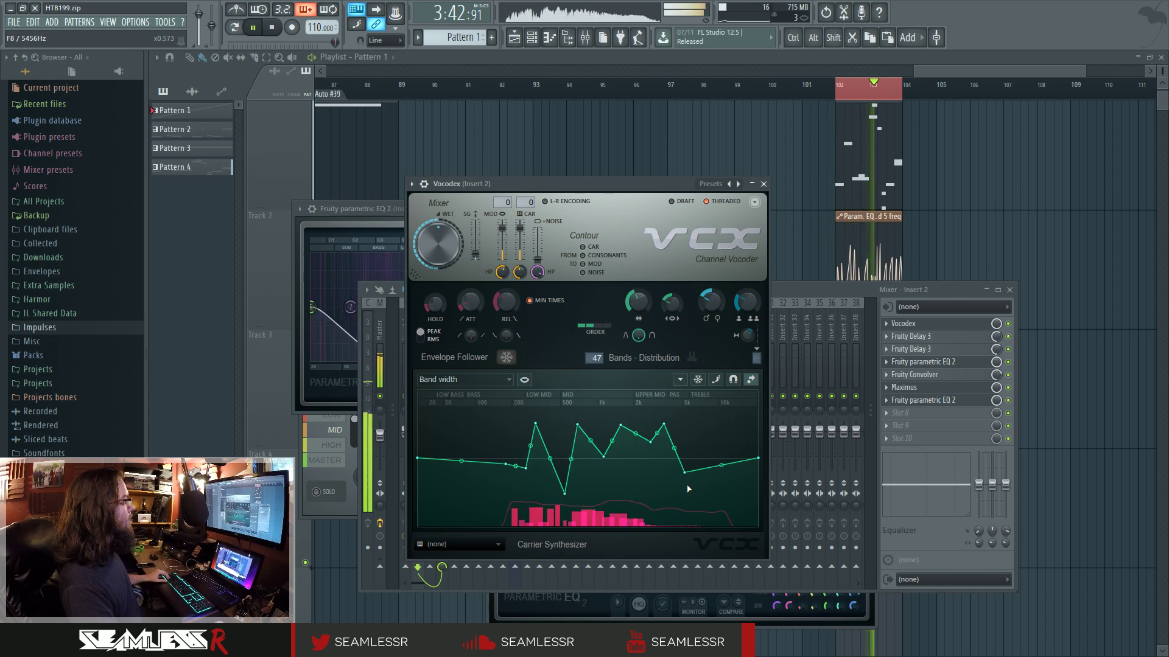
key(space)
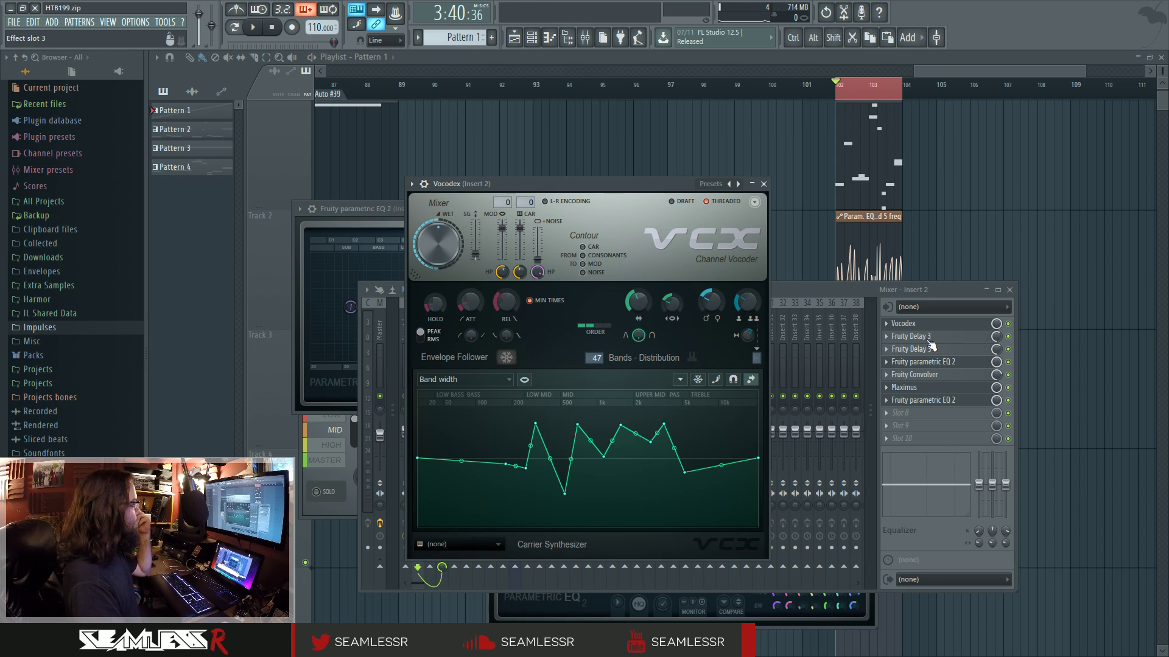
Bypass all seven effects on Insert 2 and briefly play the looped section dry
click(845, 286)
click(1008, 337)
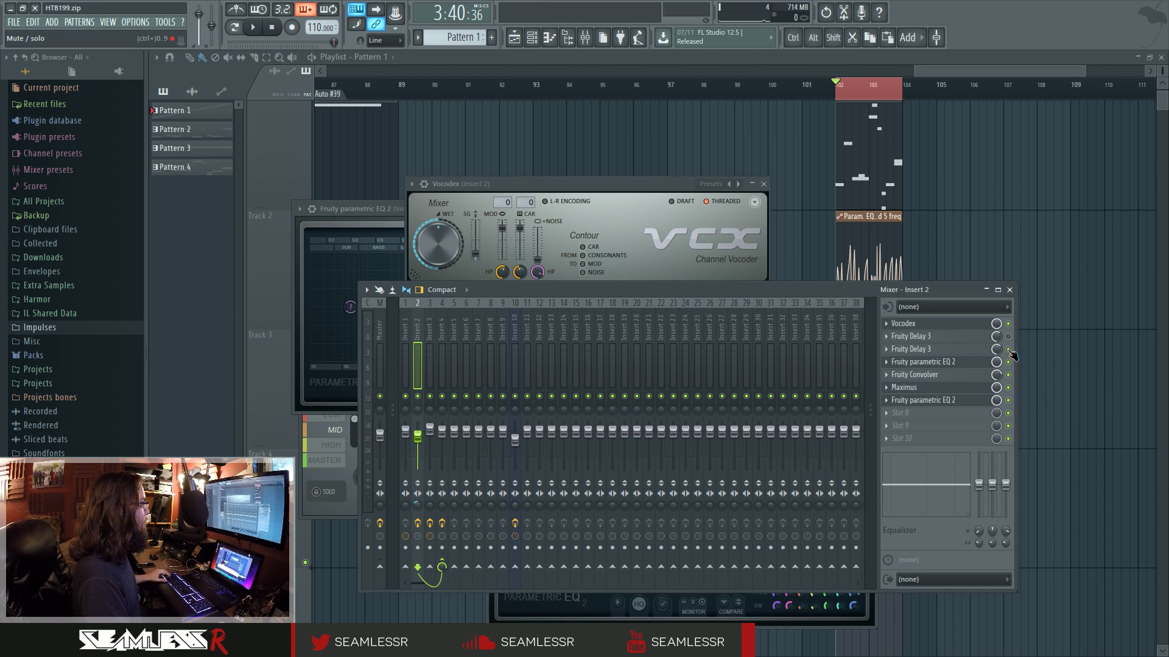
click(1008, 350)
click(1008, 375)
click(1008, 400)
click(1008, 388)
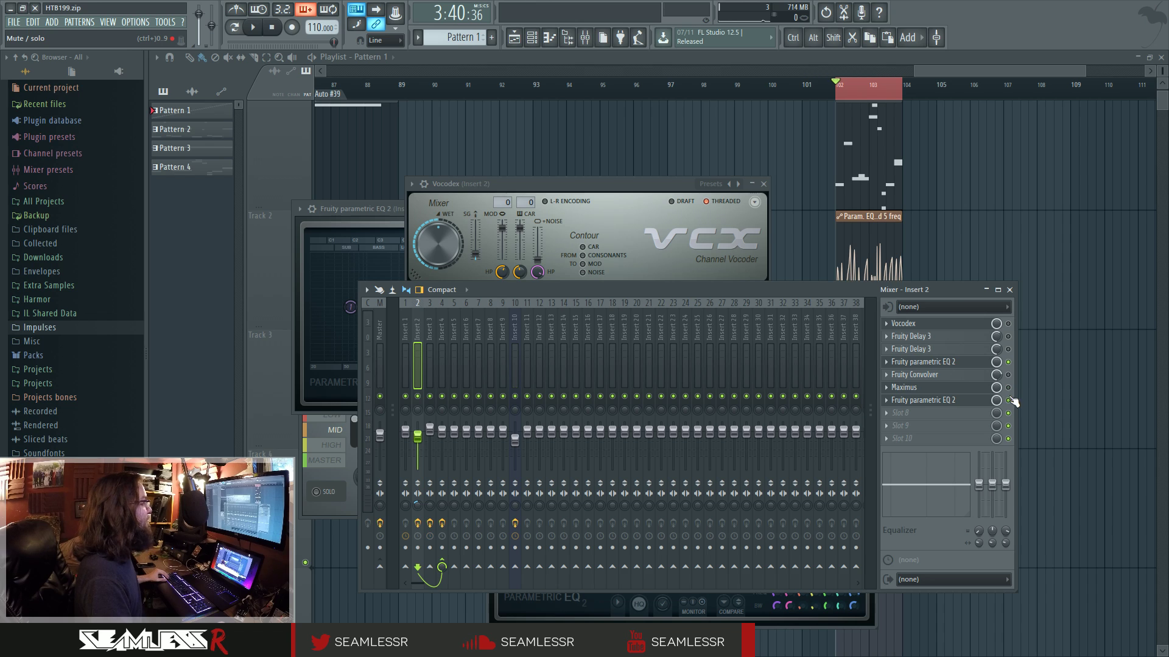
click(1008, 362)
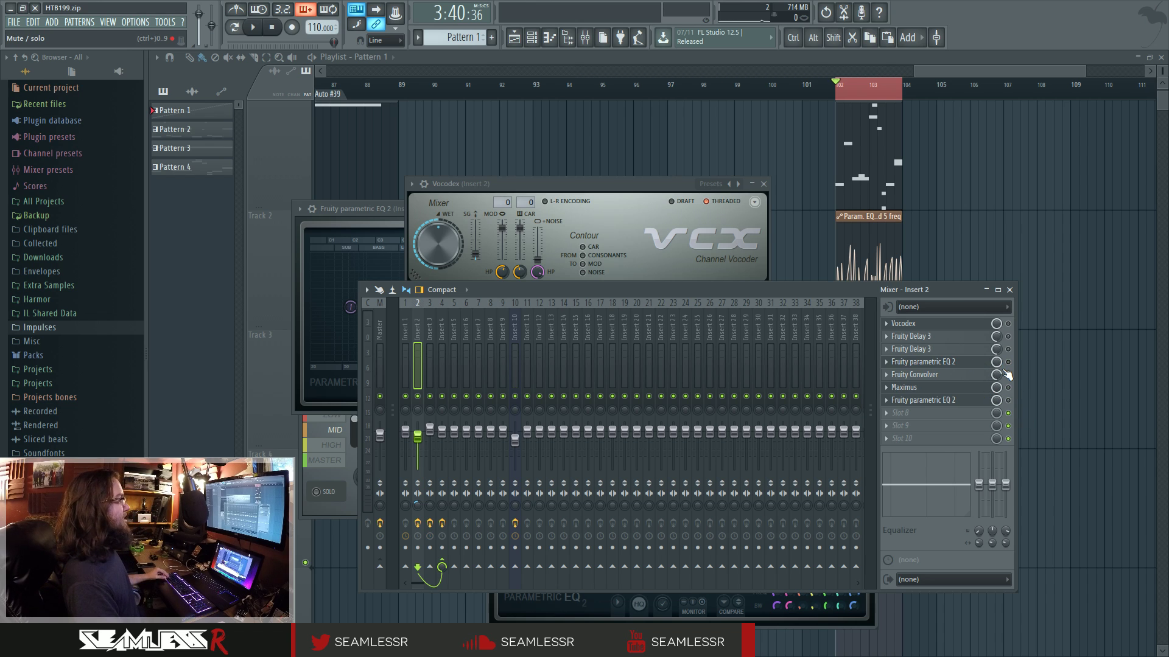
key(space)
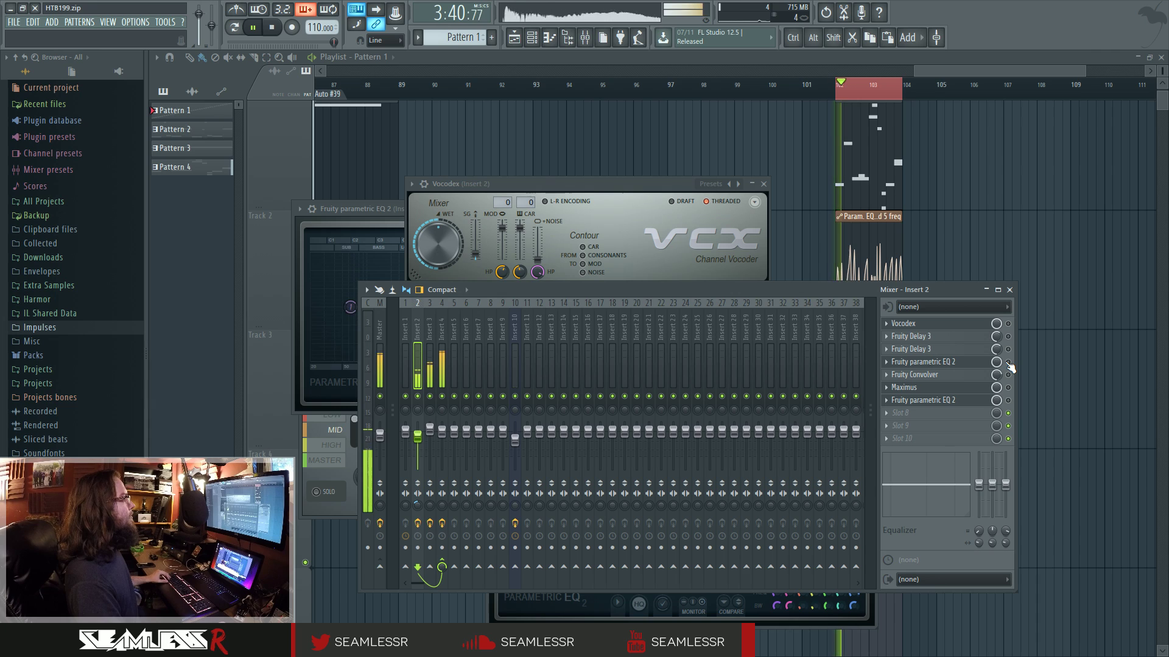
key(space)
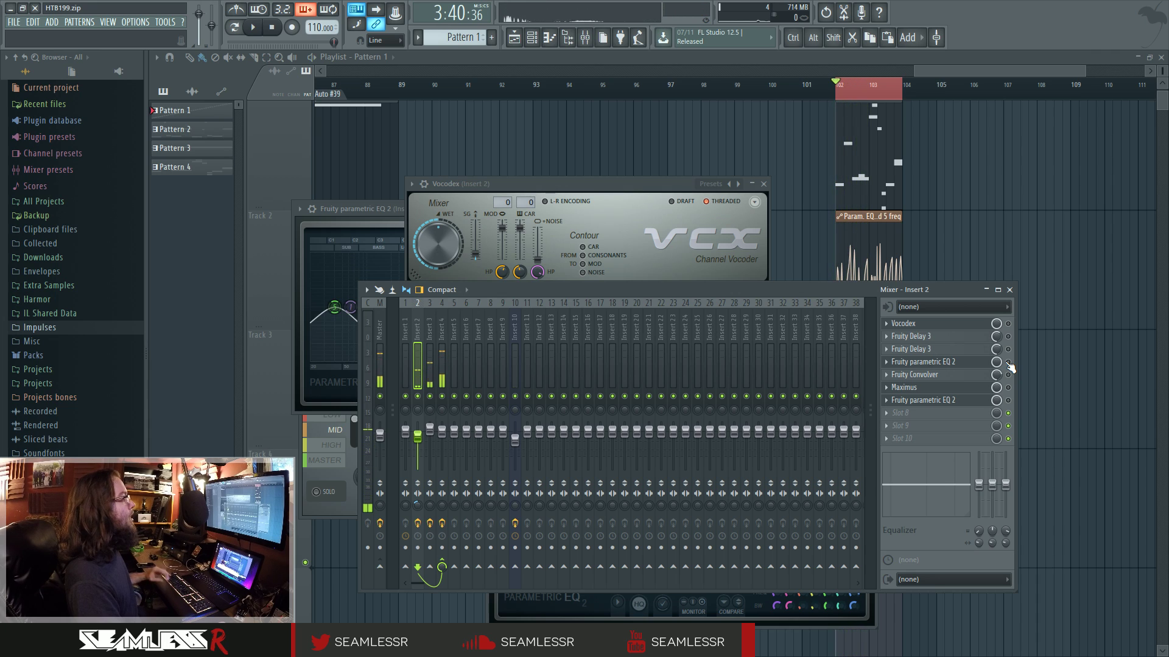
Open the DirectWave channel, inspect its program and zone settings and mod matrix page 2, and select zone HTB199a - Auto #16
click(534, 40)
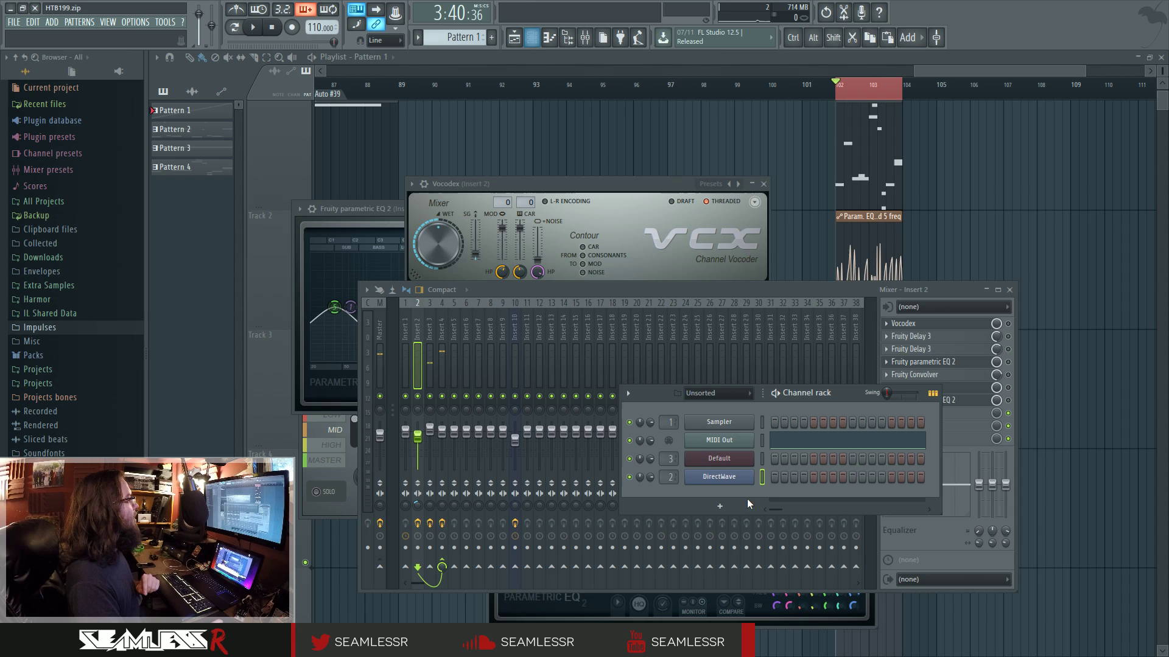
click(735, 478)
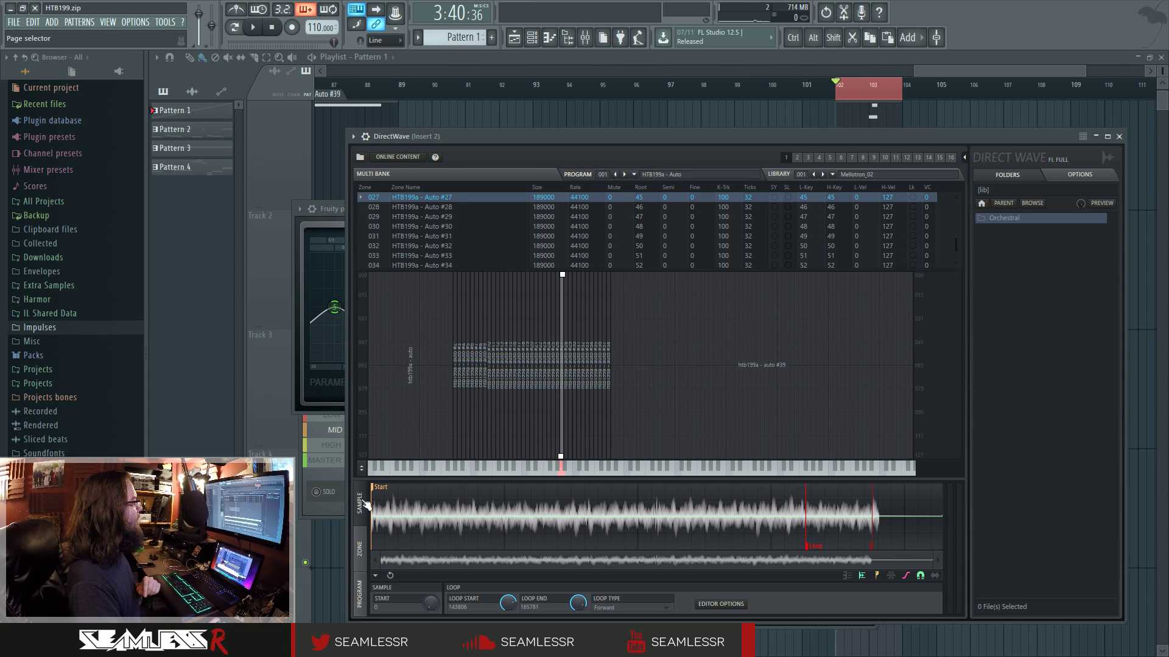
click(361, 592)
click(359, 549)
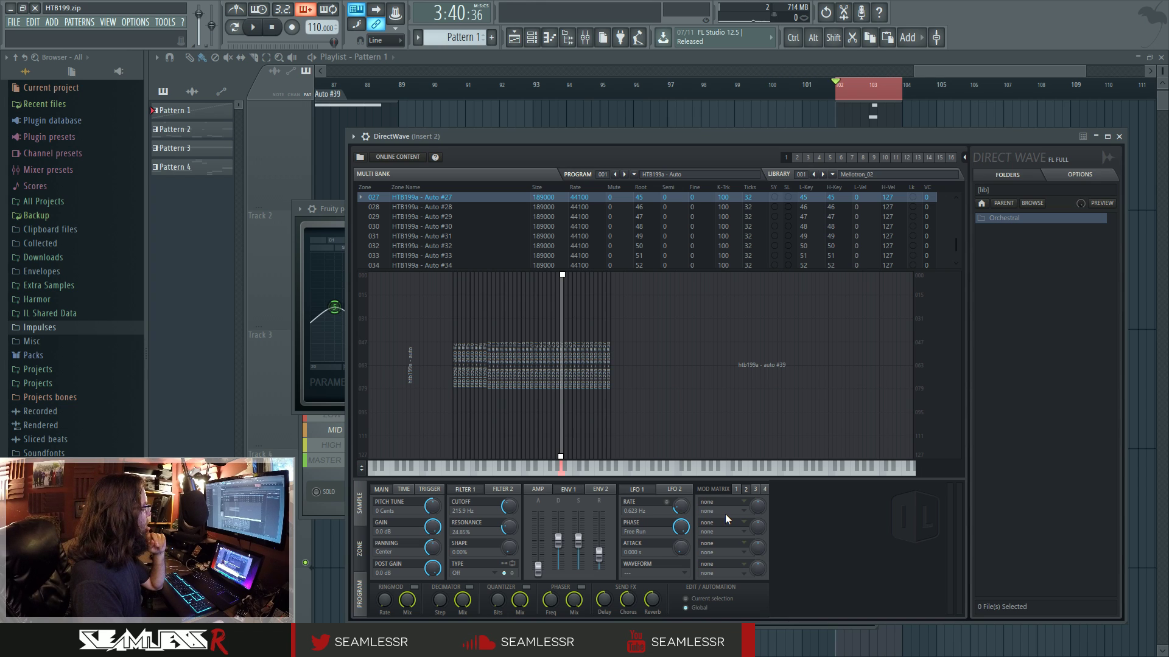
click(361, 595)
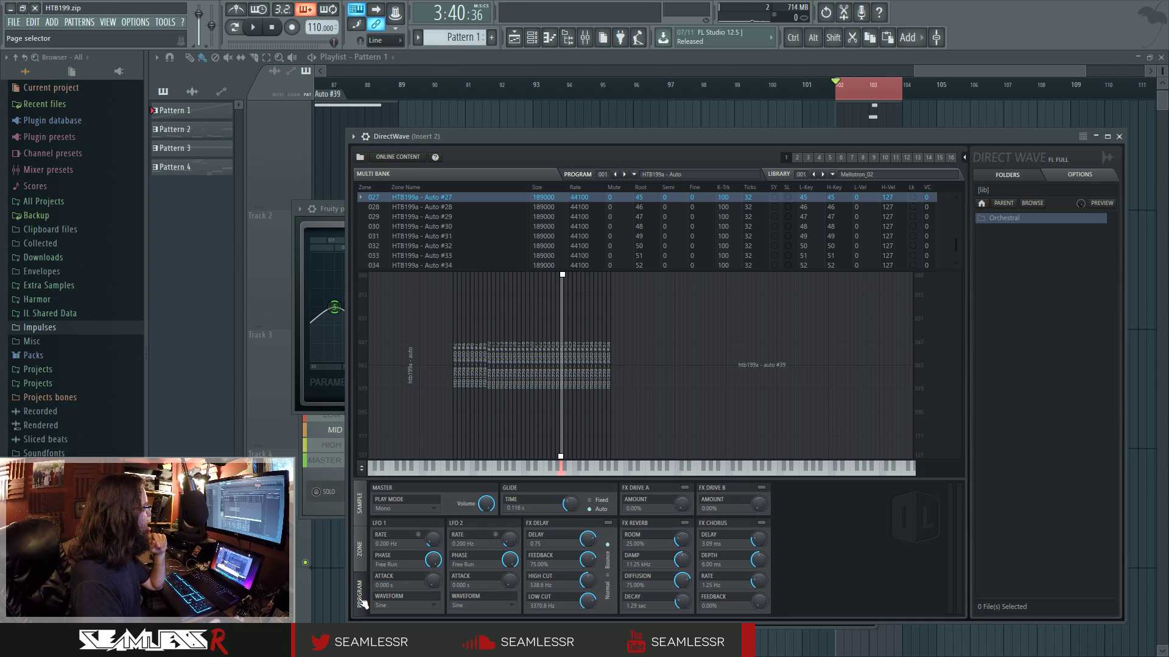
click(360, 551)
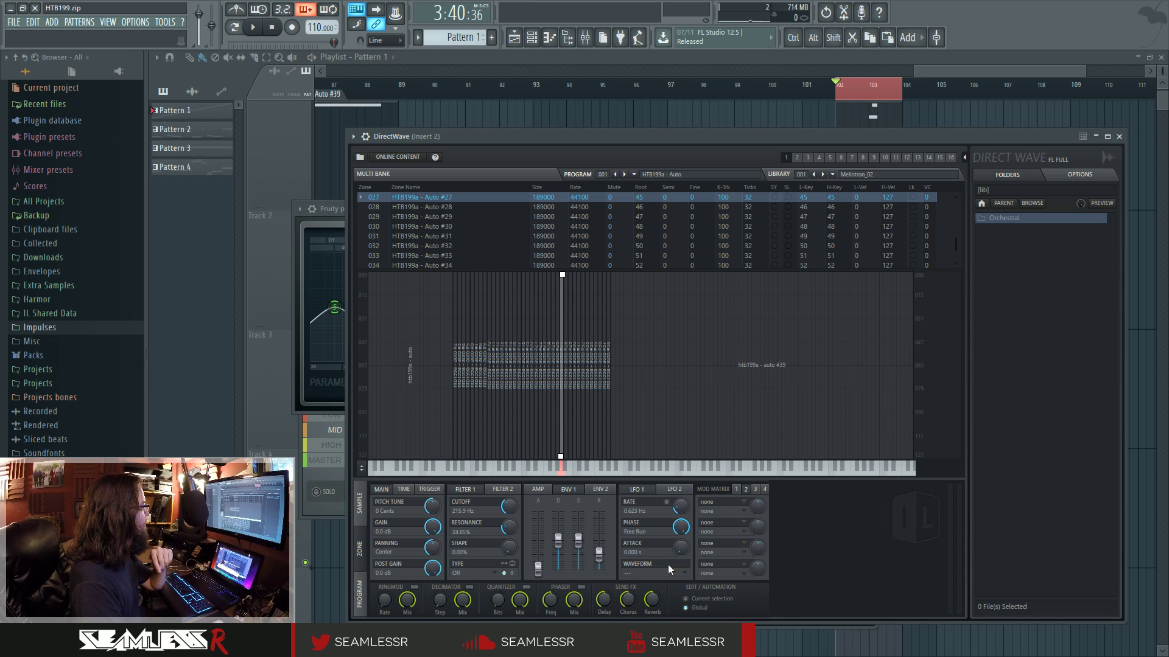
click(746, 490)
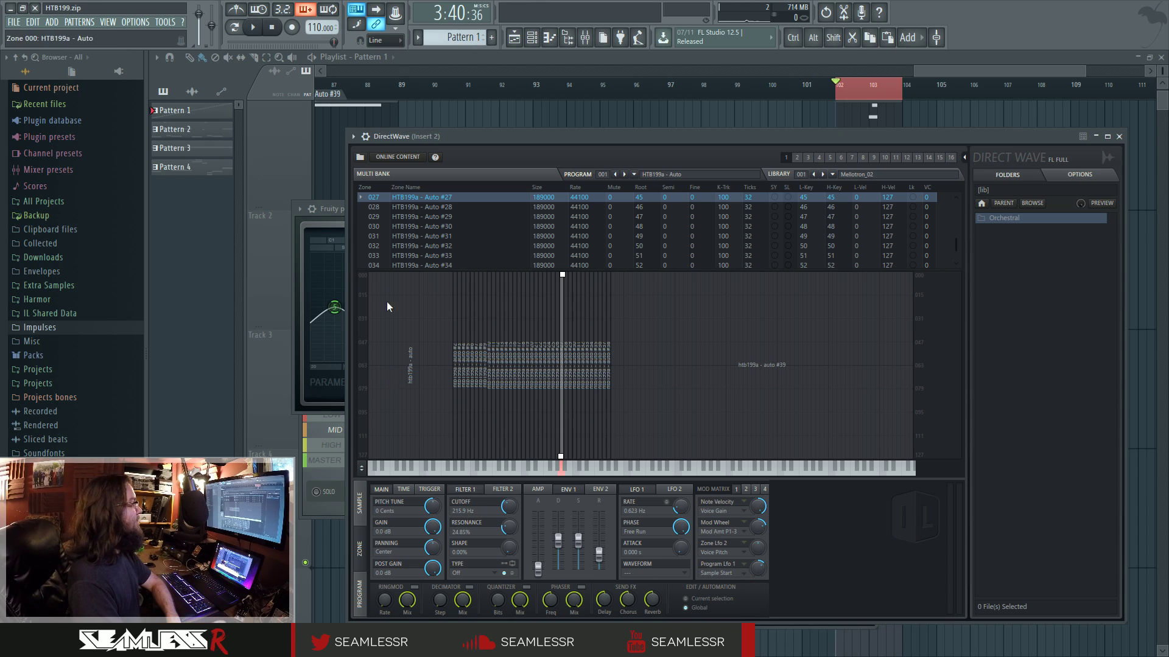
click(512, 331)
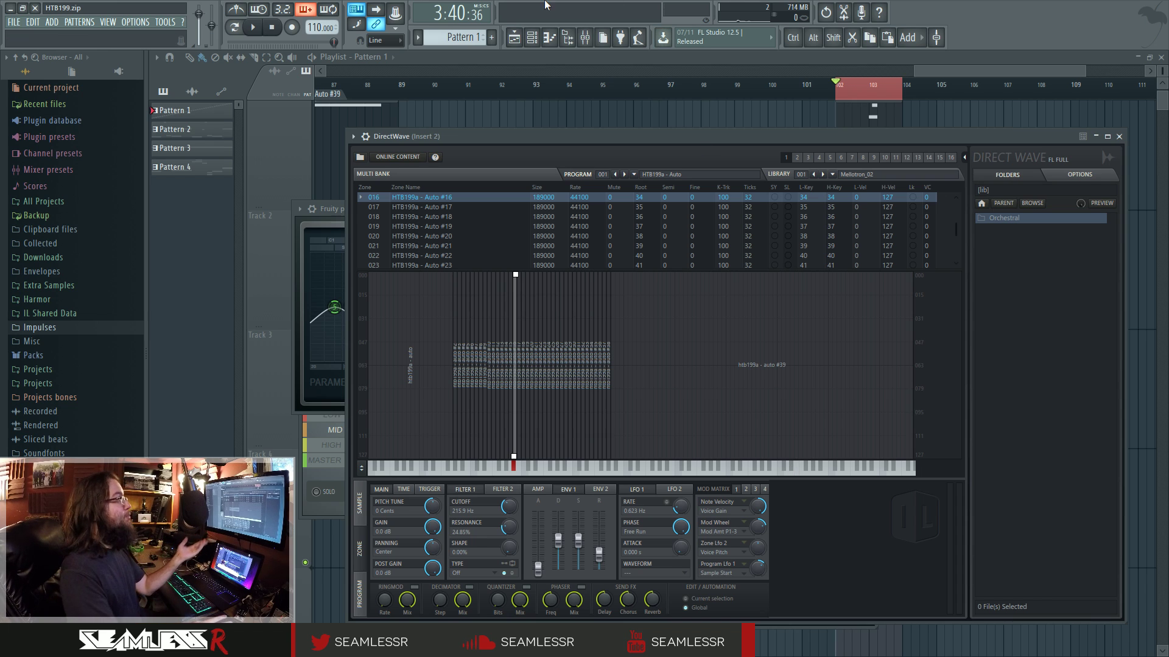
Fill the Playlist view with the looped section at bar 102 and repeatedly audition its dry opening notes
right_click(628, 109)
scroll(924, 305, up, 8)
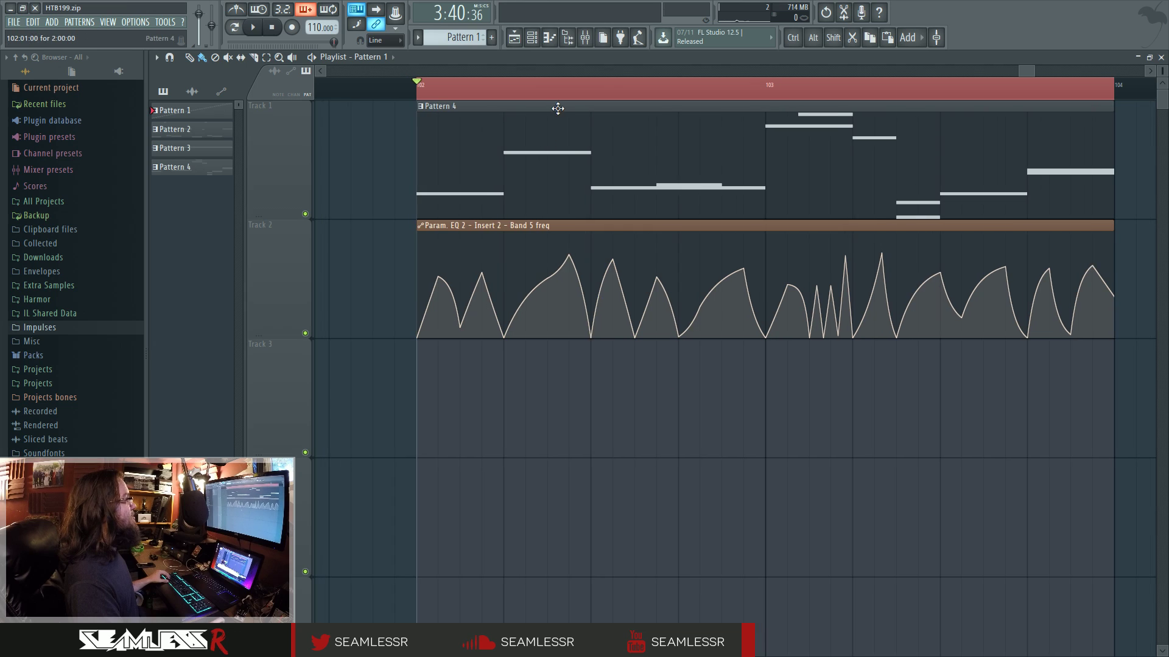
click(514, 97)
key(space)
key(space)
key(space)
key(space)
key(space)
key(space)
key(space)
key(space)
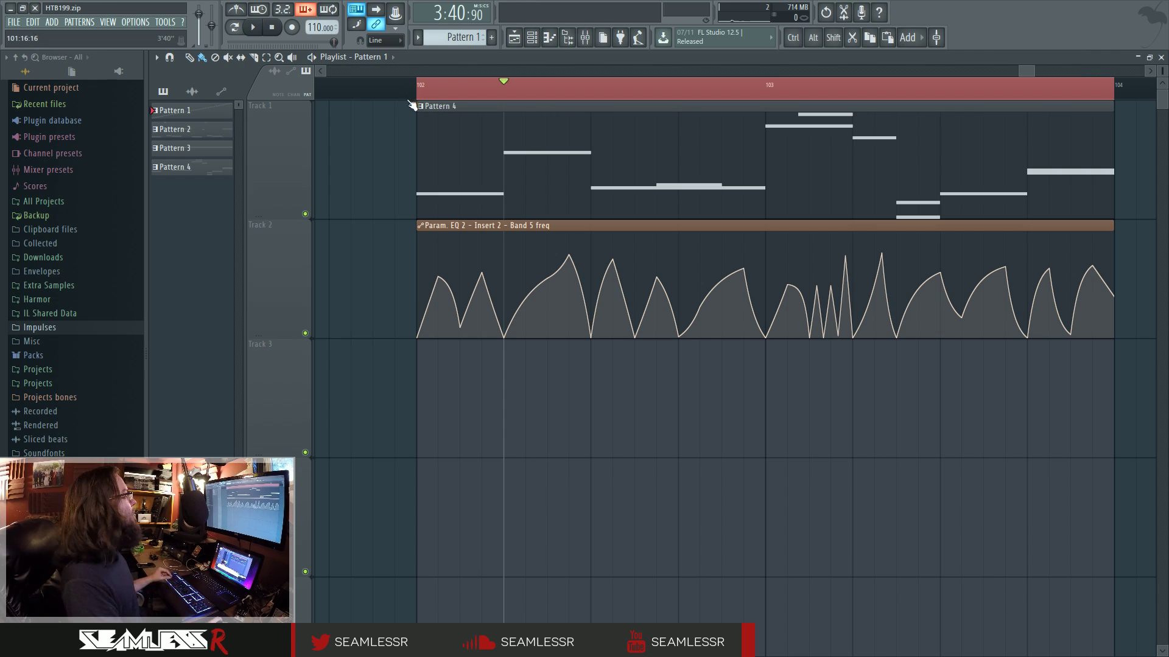
key(space)
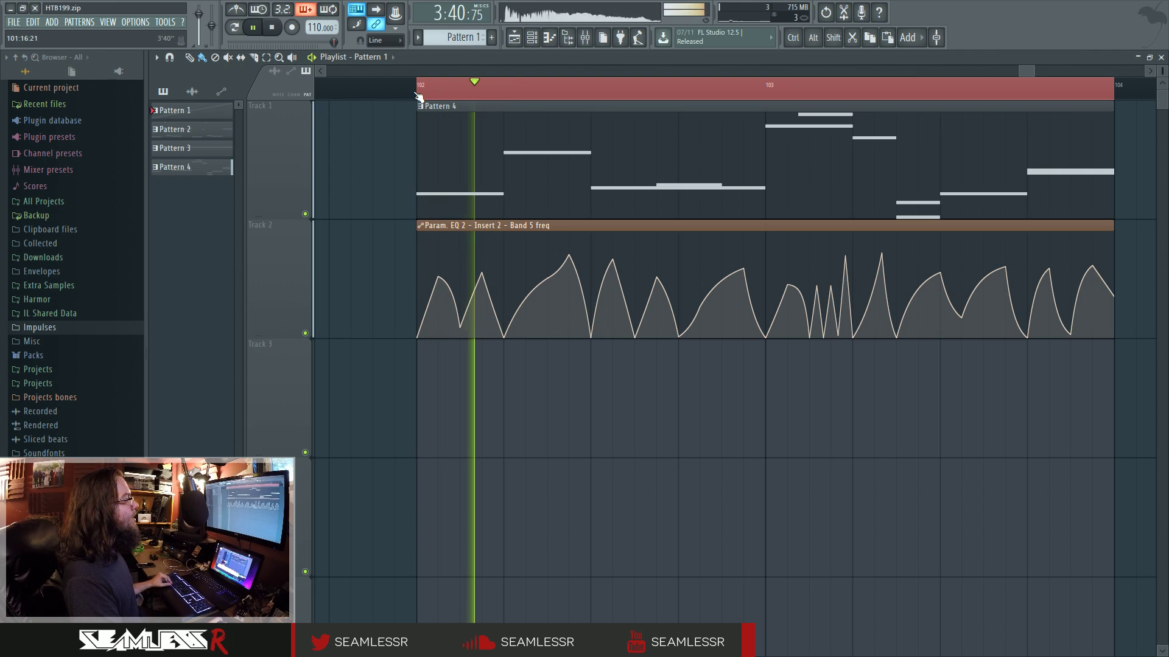
key(space)
key(space)
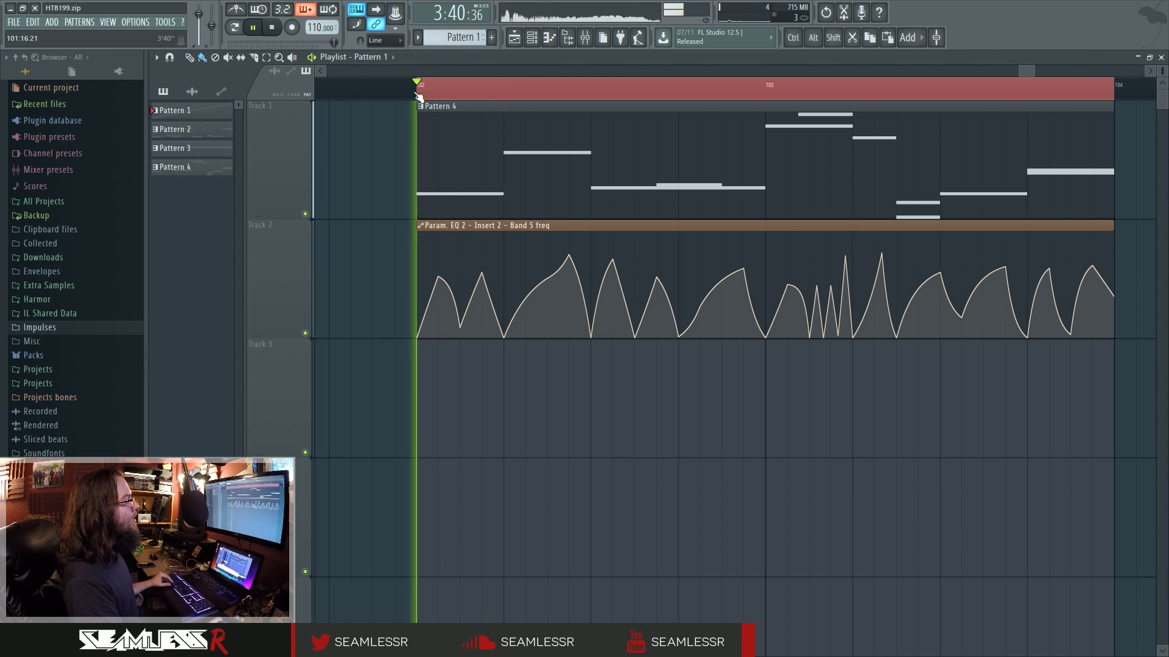
key(space)
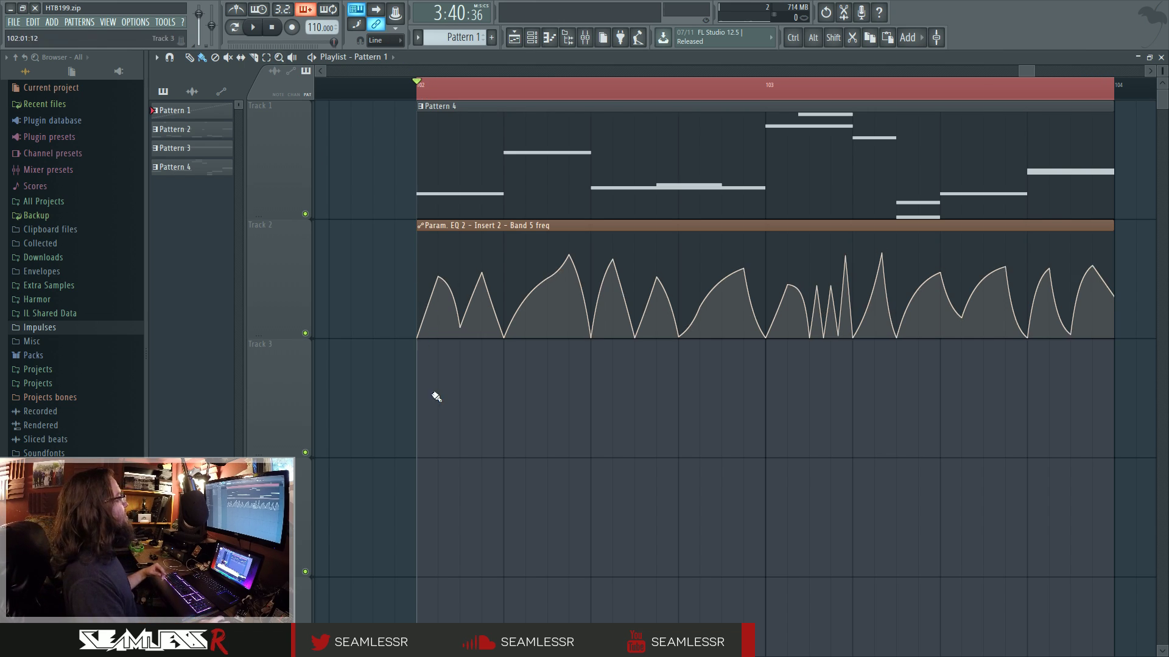
Show the Channel rack and briefly reopen DirectWave before closing its window
click(532, 40)
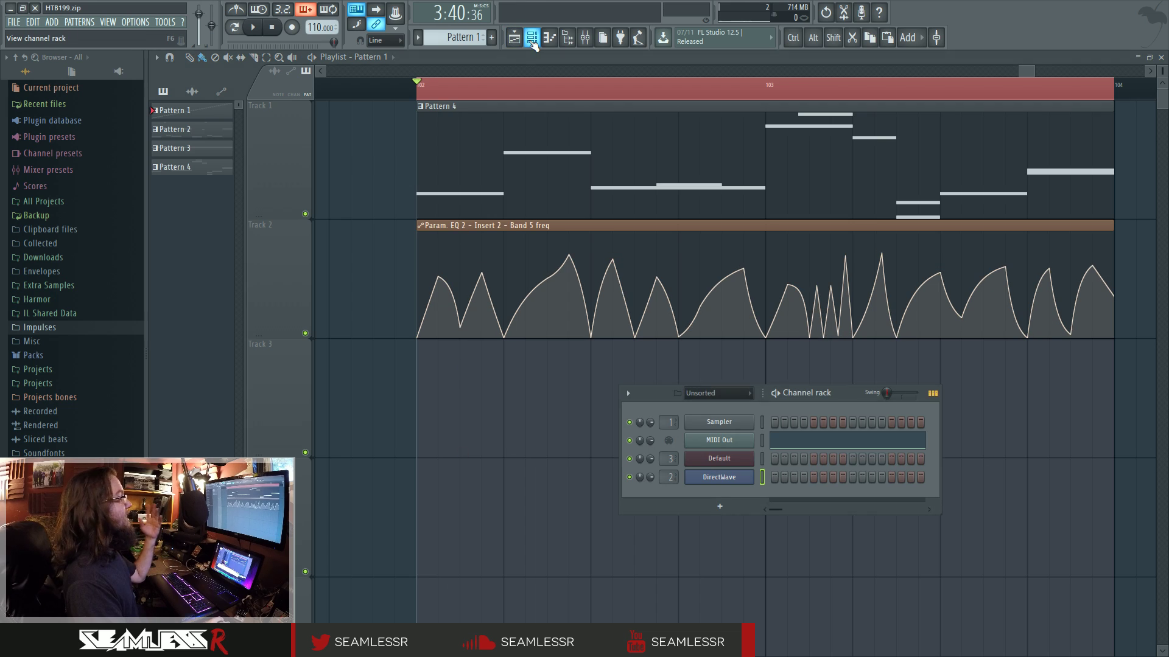
click(722, 477)
click(1119, 136)
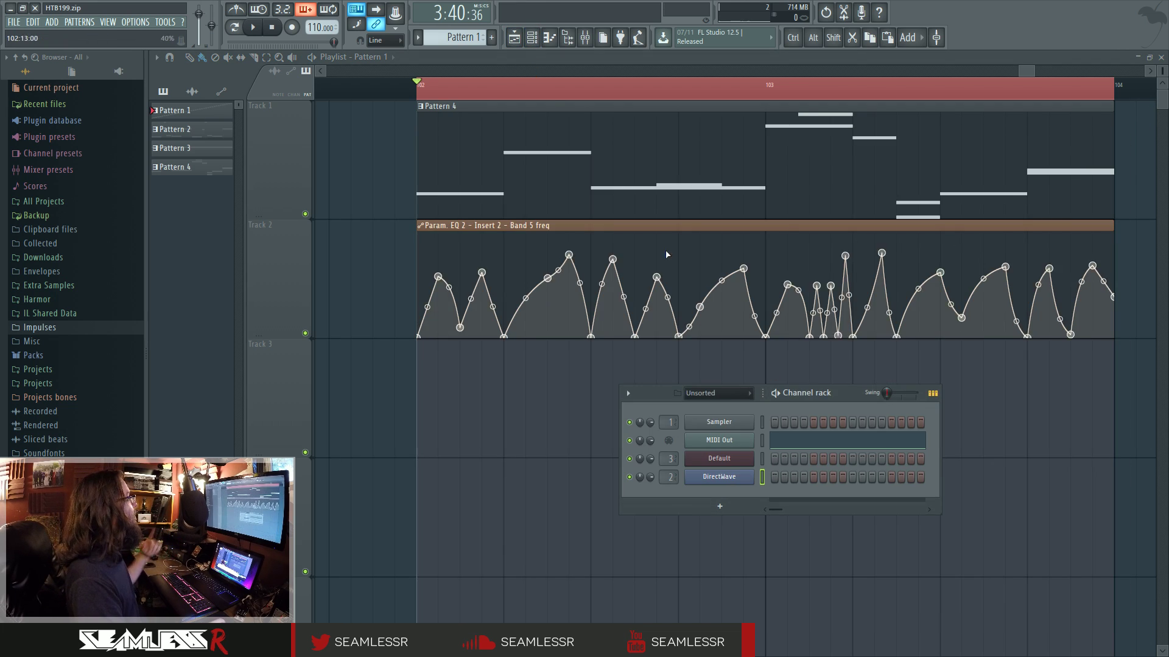
Re-enable and open the first Fruity parametric EQ 2 on Insert 2, and check Band 5's filter order options
click(585, 37)
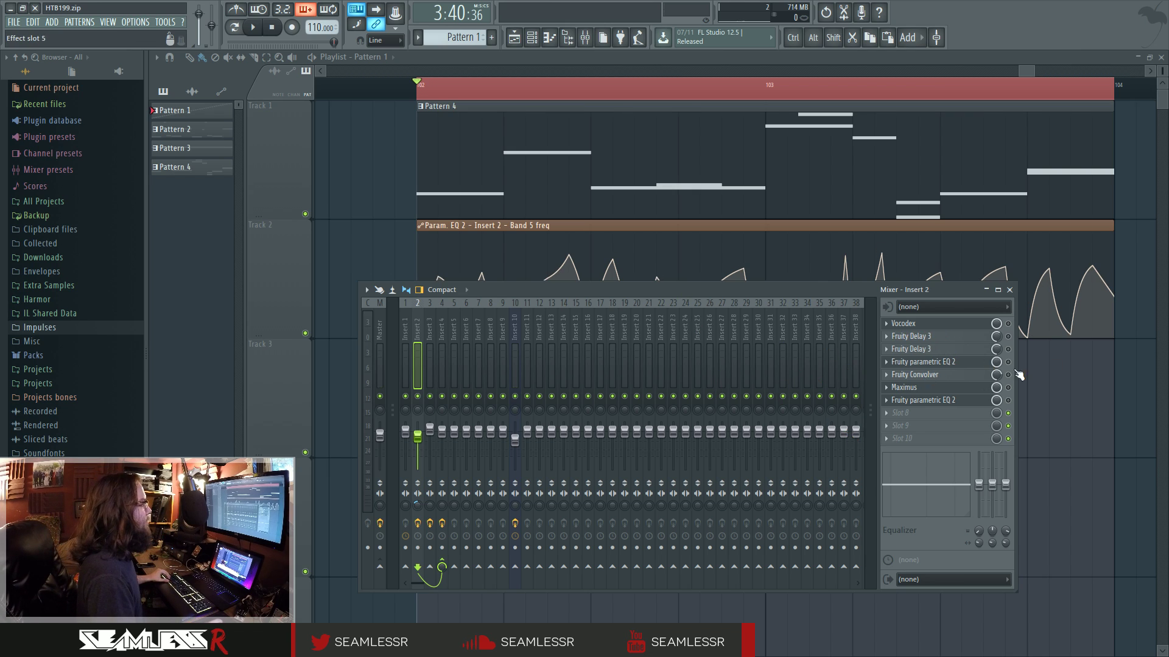
click(963, 388)
click(972, 364)
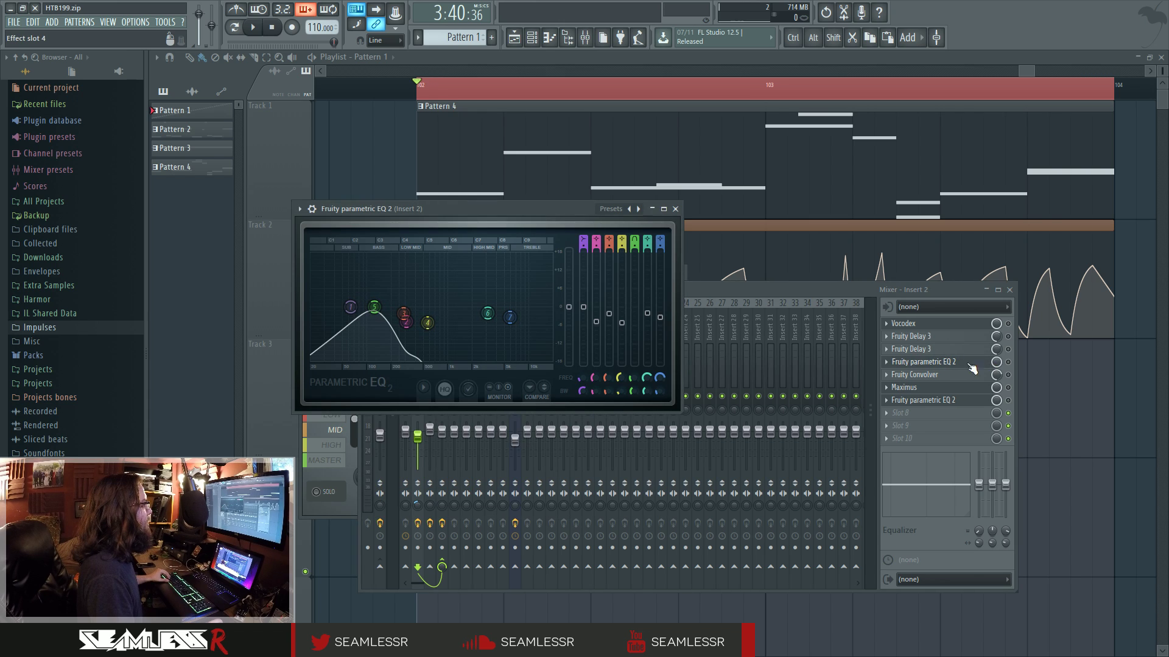
click(972, 366)
click(972, 368)
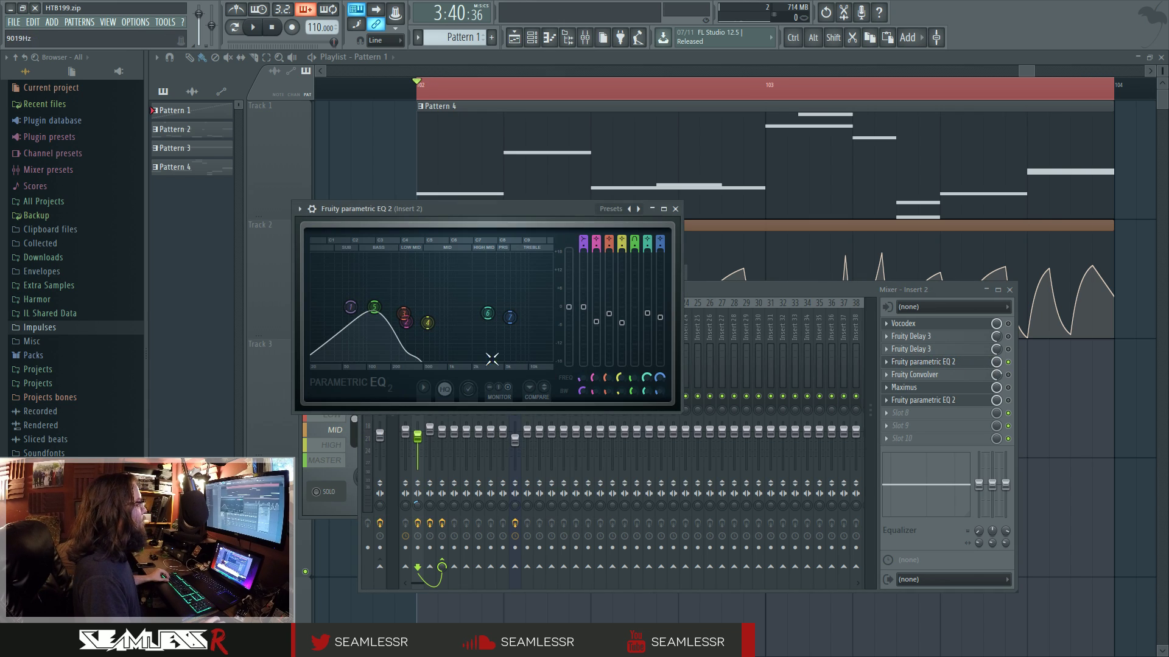
right_click(376, 308)
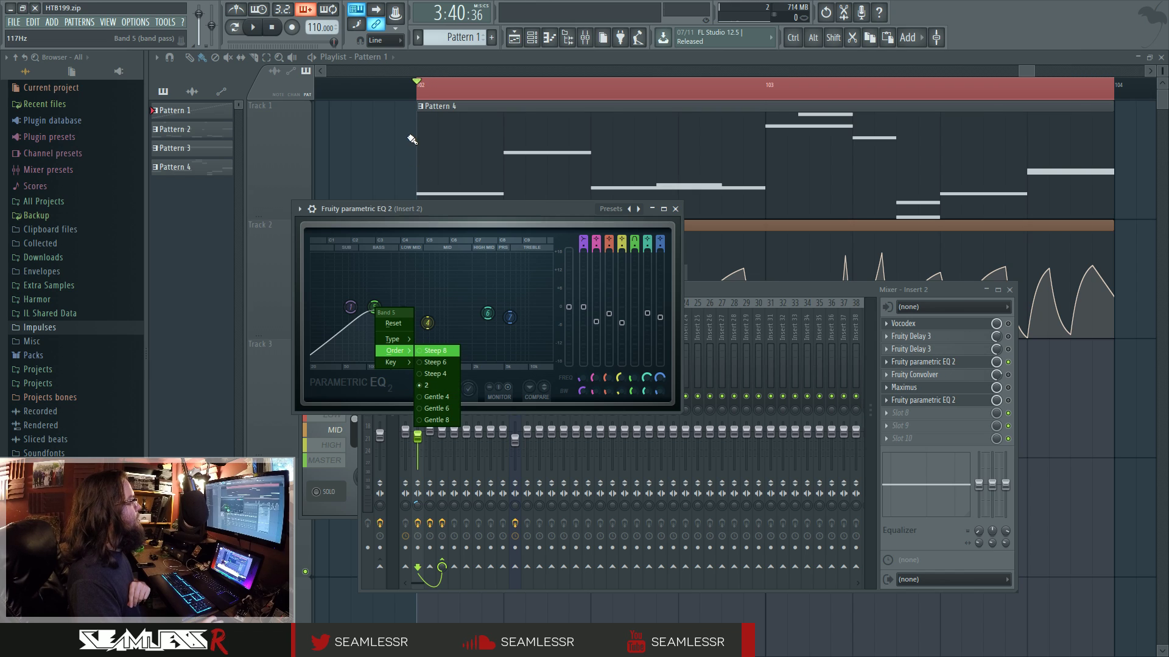
click(435, 206)
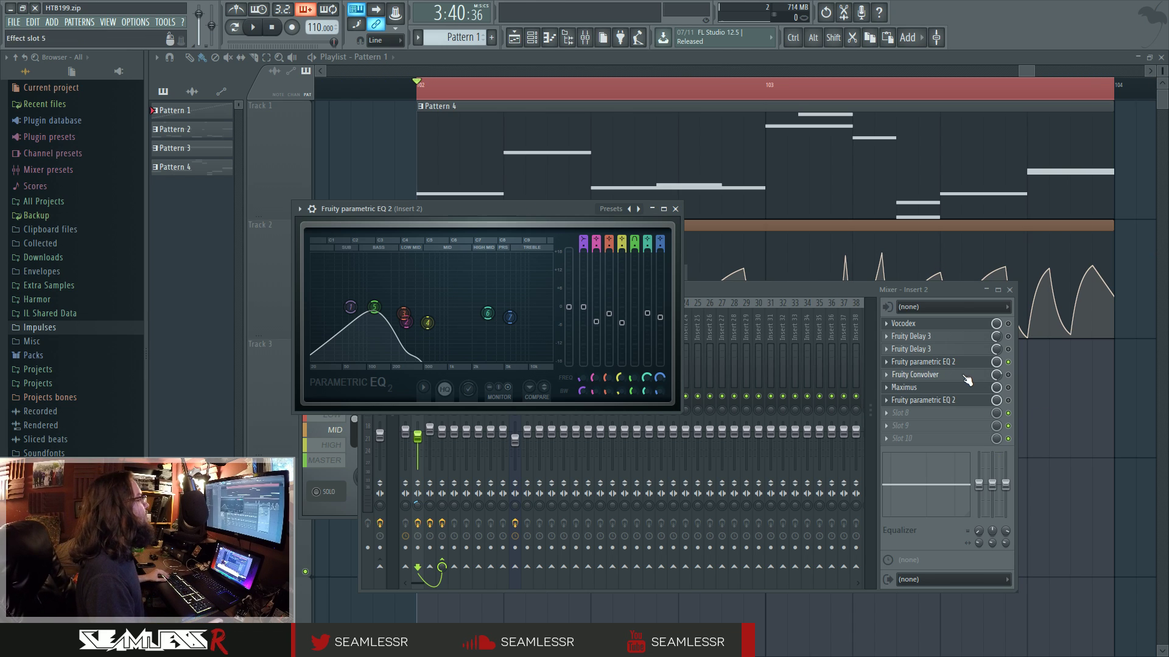
Reposition the EQ window and play the looped section to watch the automated Band 5 sweep, stopping playback at the end
drag(554, 211, 589, 220)
key(space)
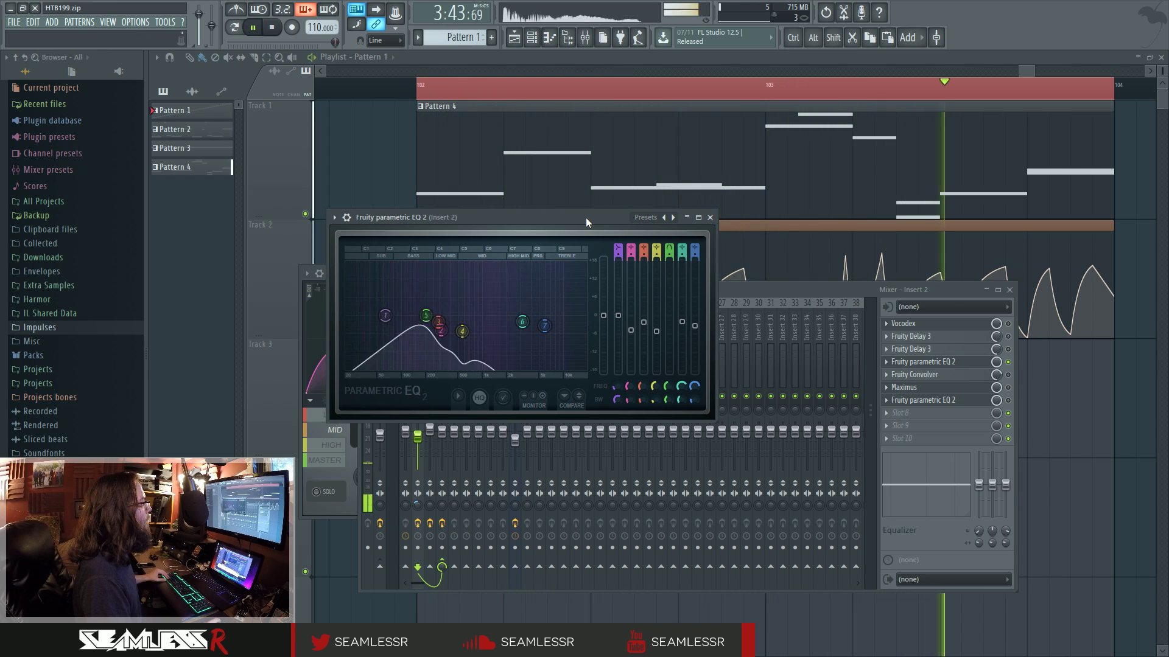
key(space)
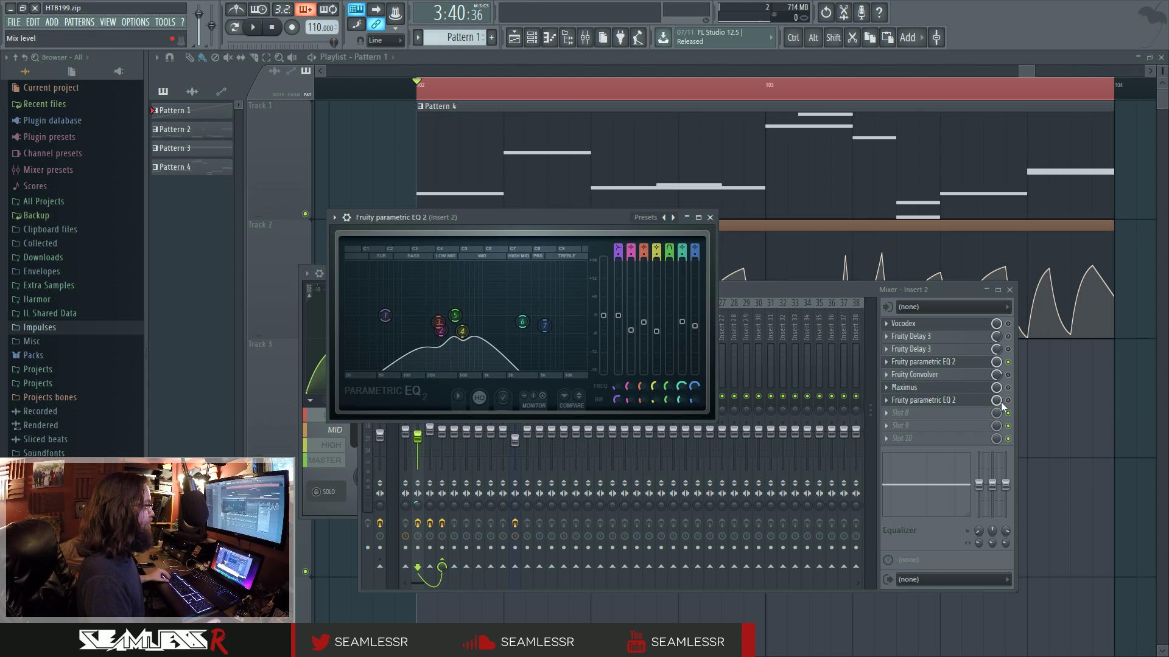
Open the second Fruity parametric EQ 2 and Maximus on Insert 2 to inspect them
click(961, 400)
click(959, 388)
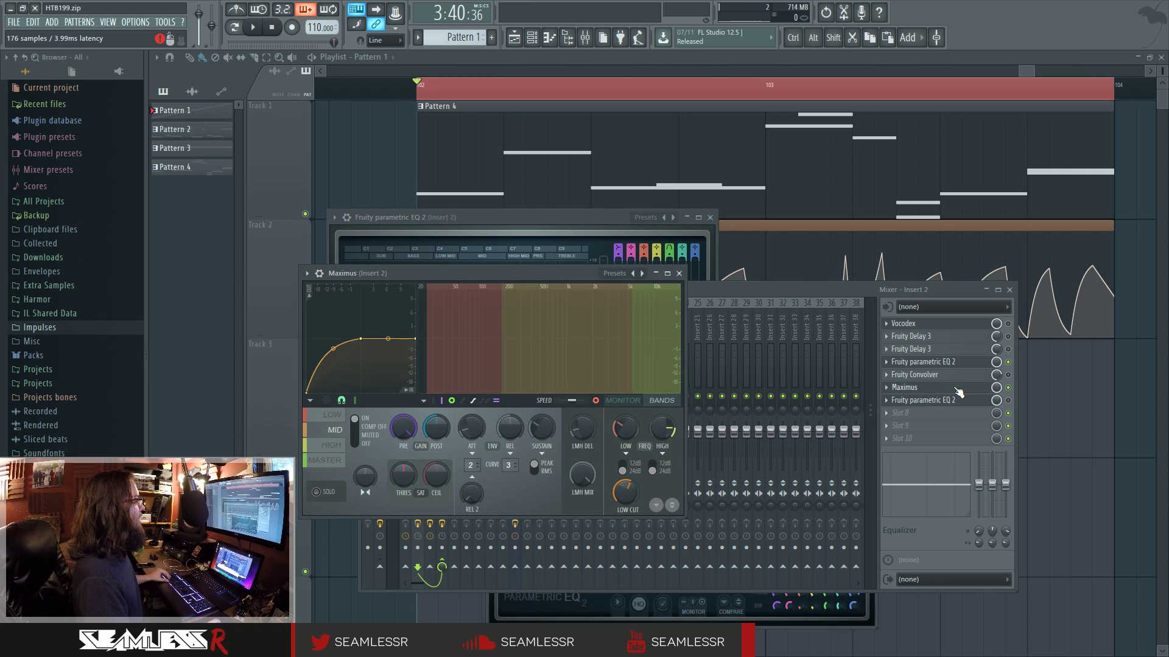
Reposition the Maximus window and step through its Low, Mid and High bands to examine each compression curve
drag(378, 274, 499, 269)
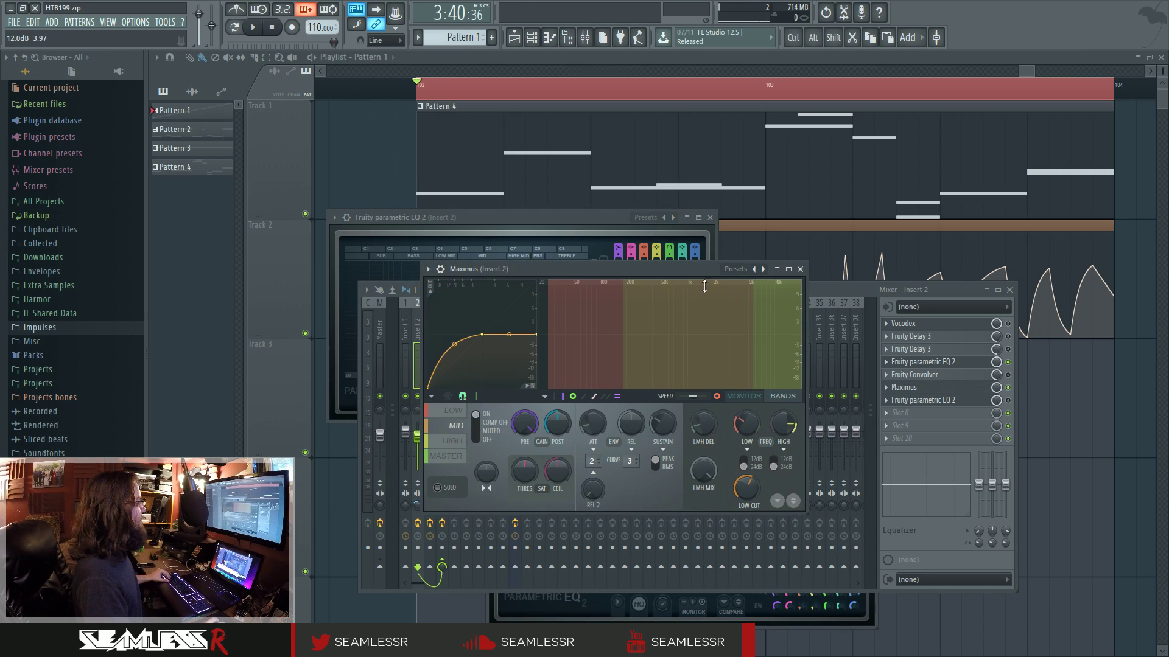
click(443, 414)
click(454, 437)
click(460, 426)
click(458, 412)
click(458, 424)
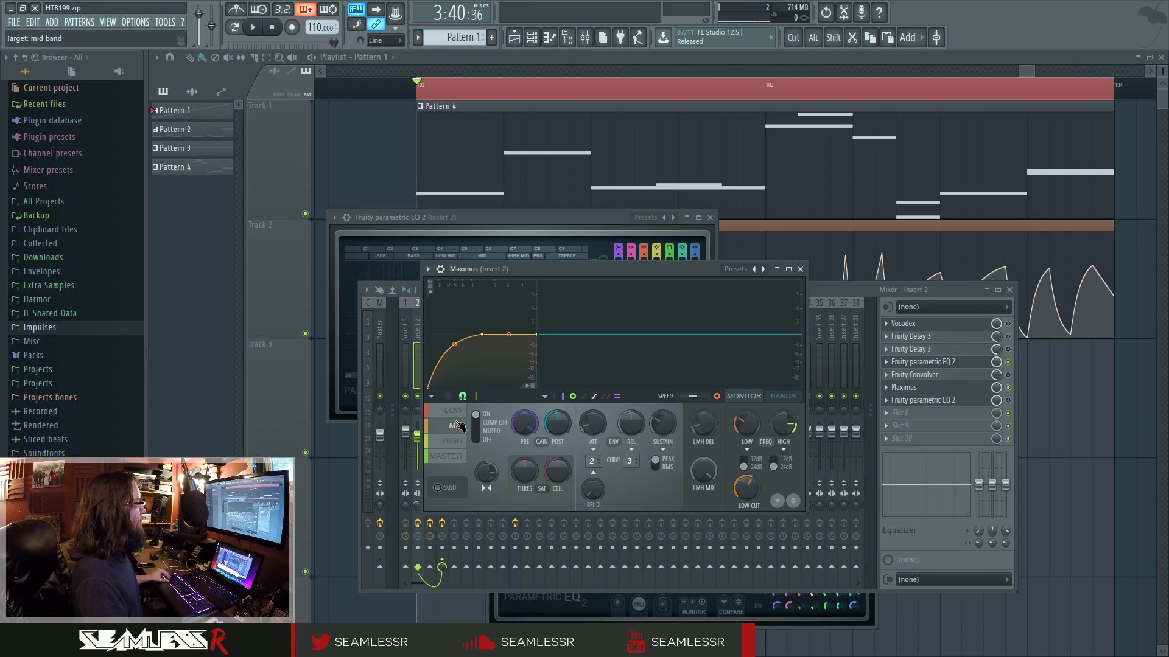
click(455, 440)
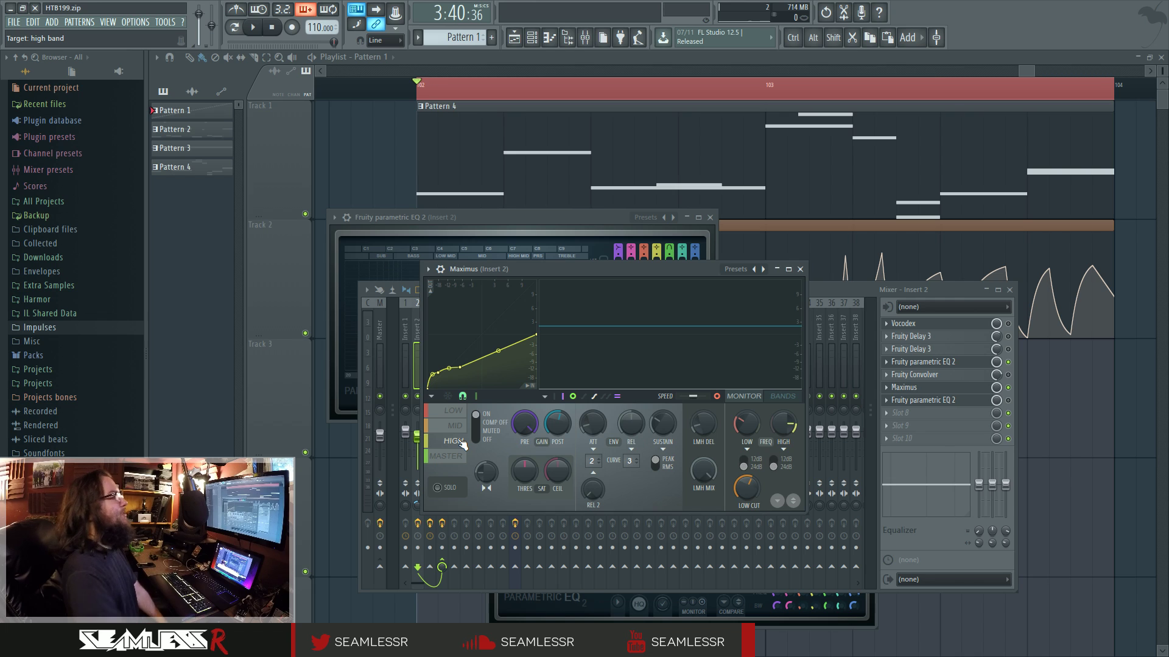
Open the first Fruity Delay 3 on Insert 2, play the loop briefly, and bring Maximus back into view
click(968, 336)
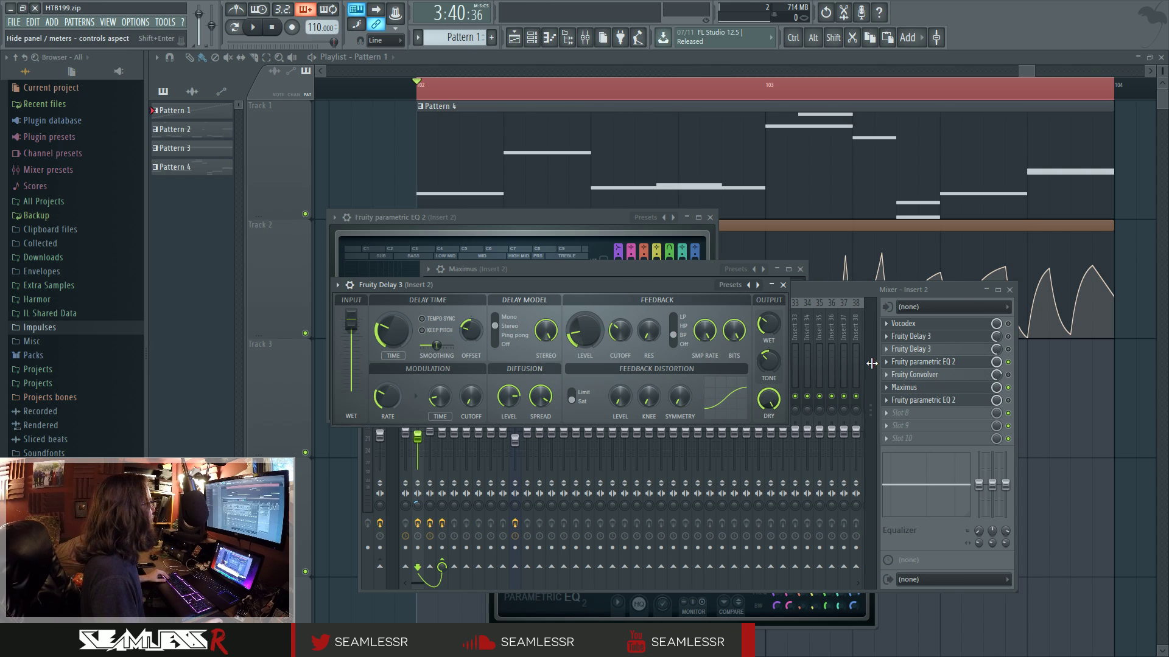
key(space)
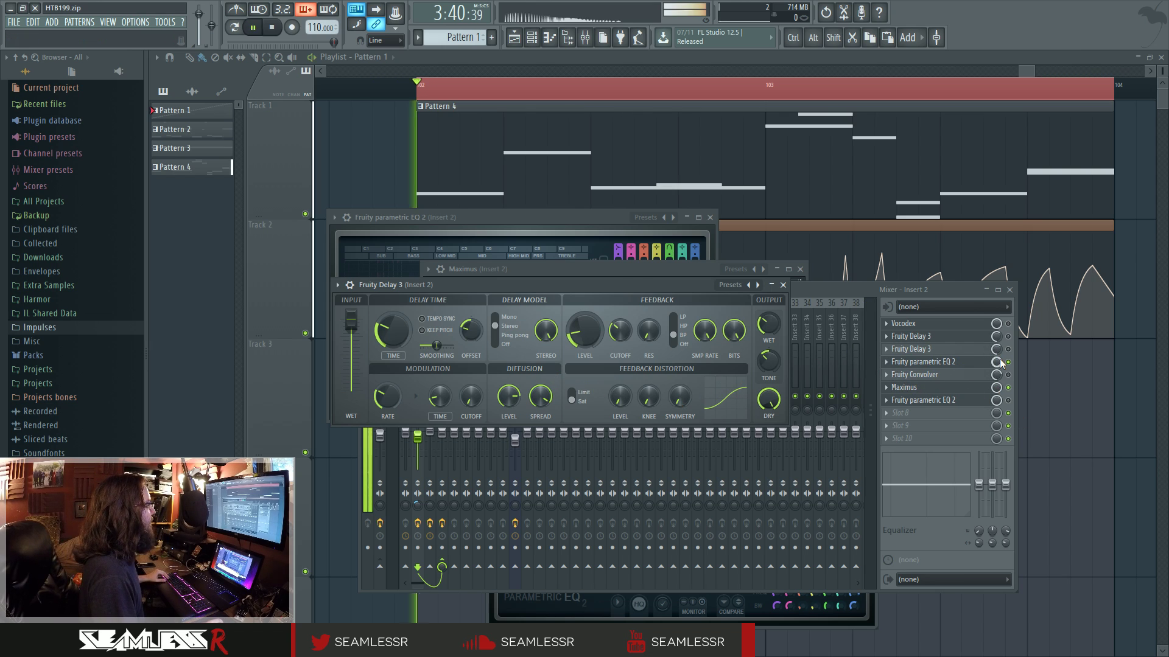
key(space)
click(965, 388)
click(964, 388)
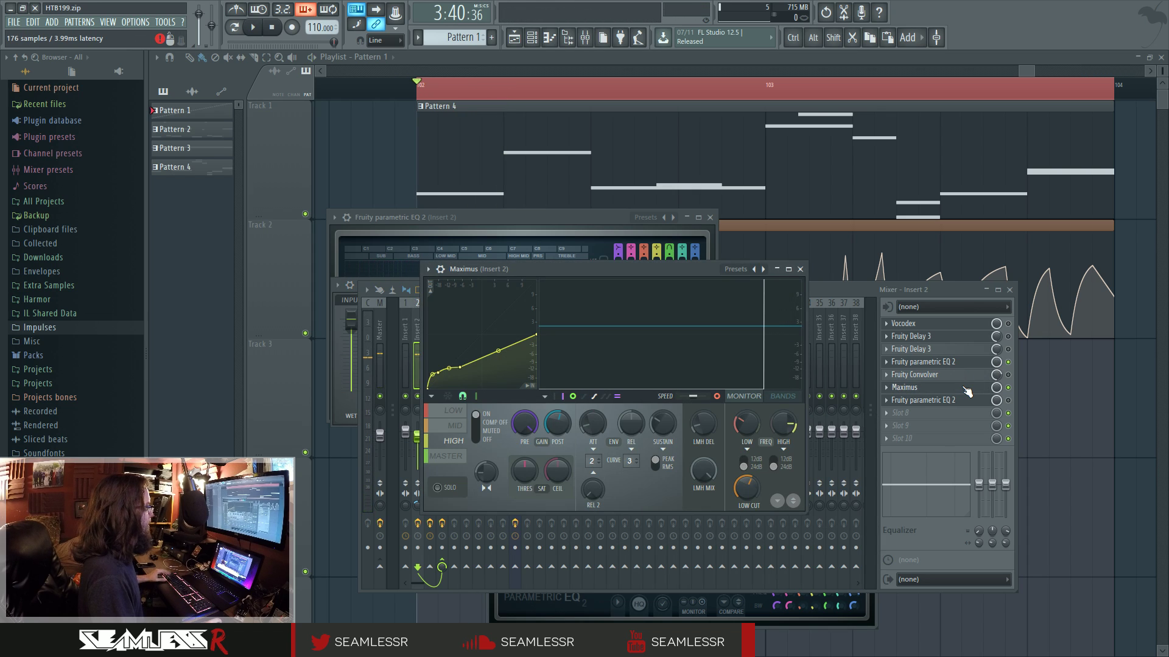
Compare the Low, Mid and High compression curves in Maximus and check the frequency split in the Bands display
click(455, 410)
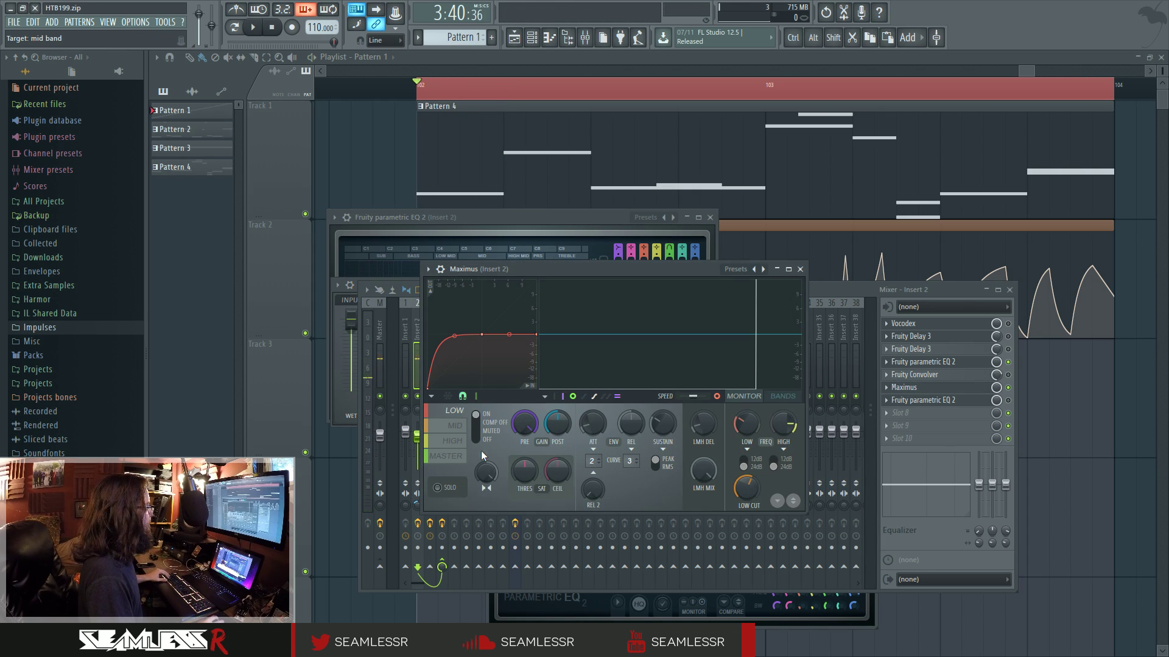
click(452, 441)
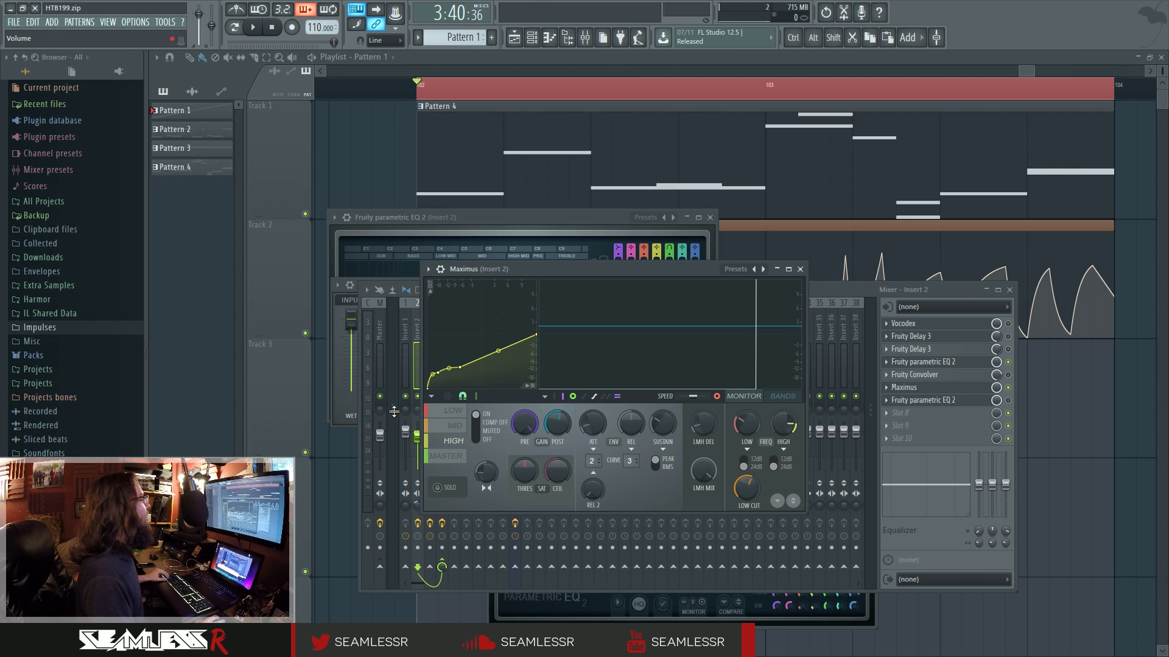
click(453, 414)
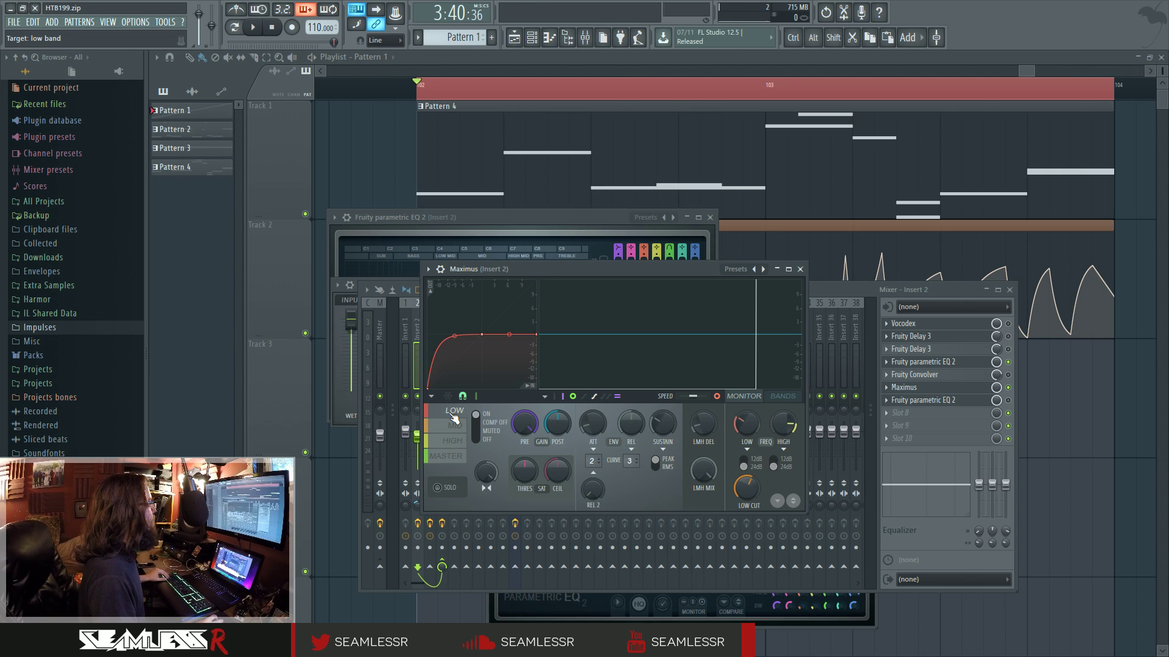
click(784, 397)
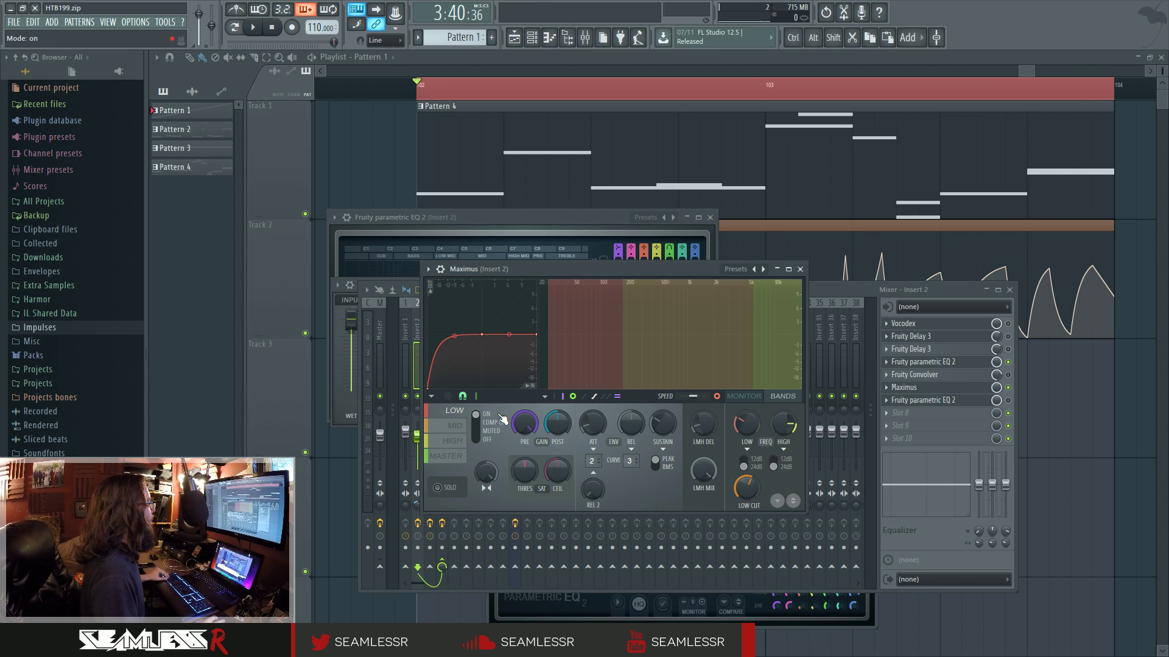
click(457, 426)
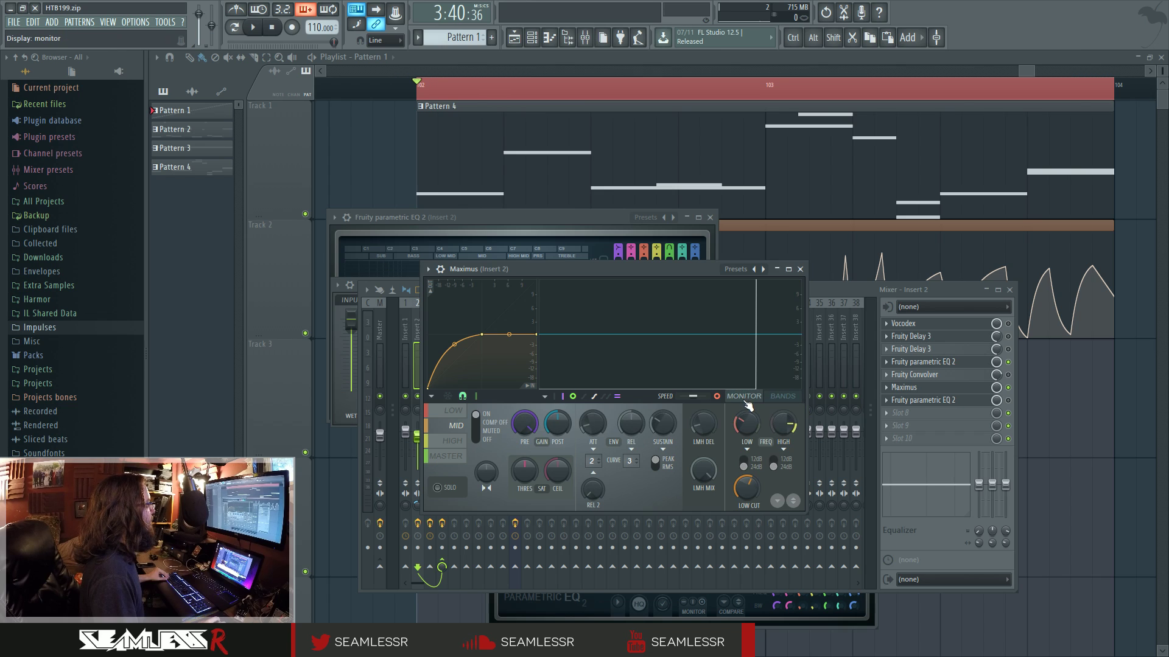
click(454, 440)
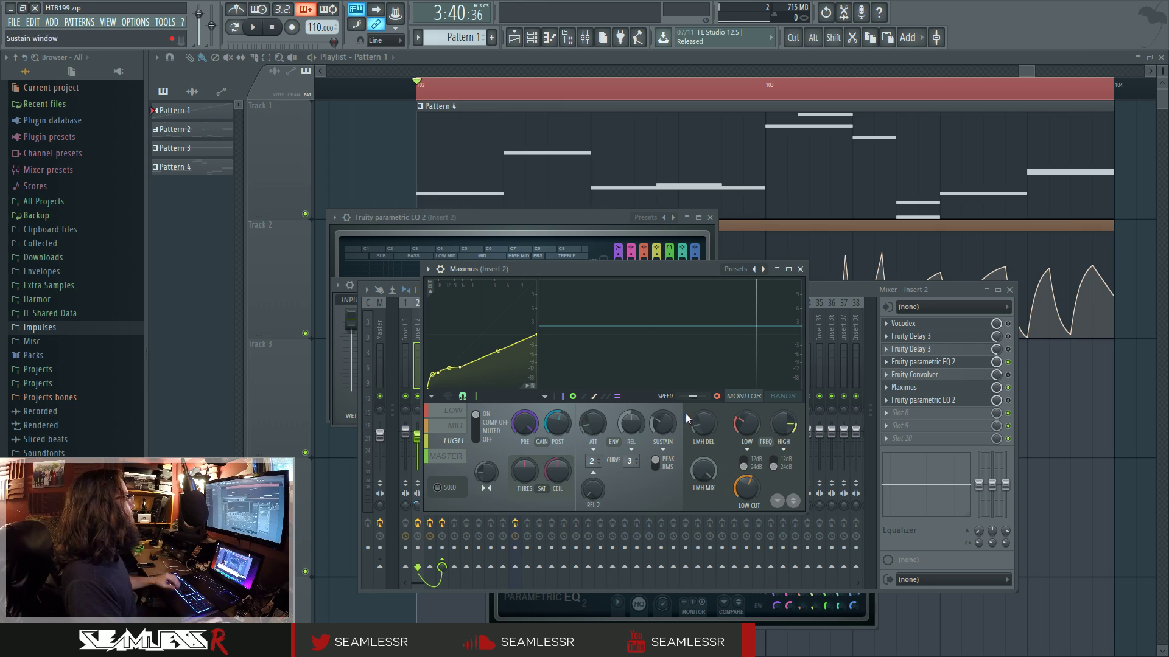
click(779, 396)
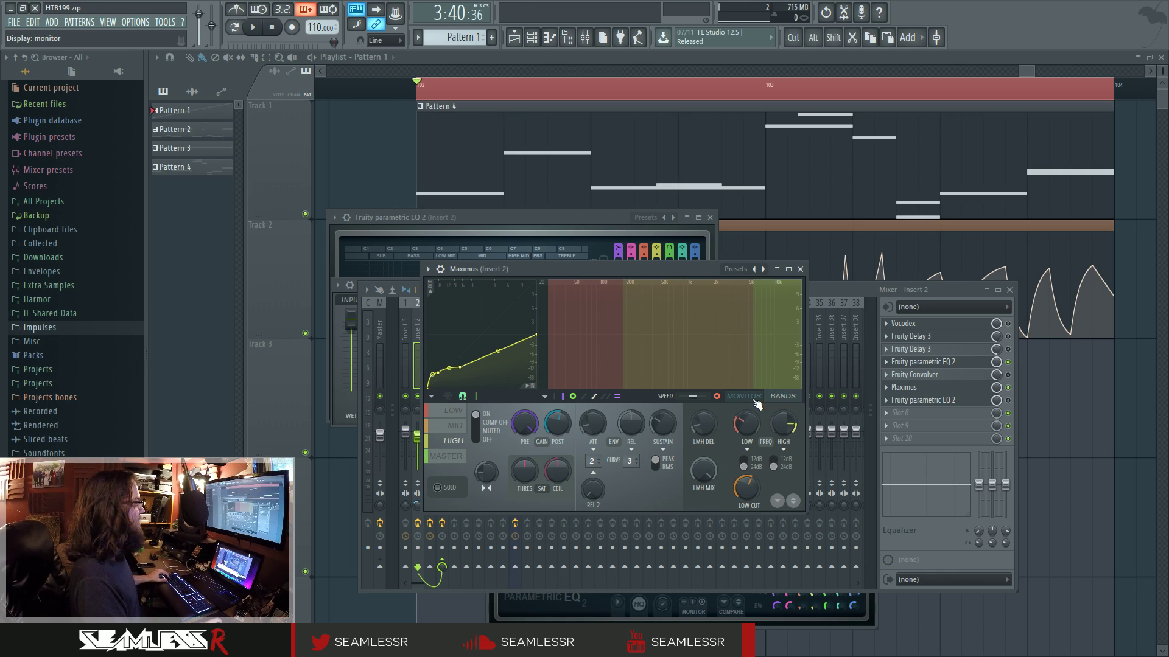
Show the Maximus Monitor display and play the loop to watch the high band's activity, stopping playback at the end
click(753, 398)
key(space)
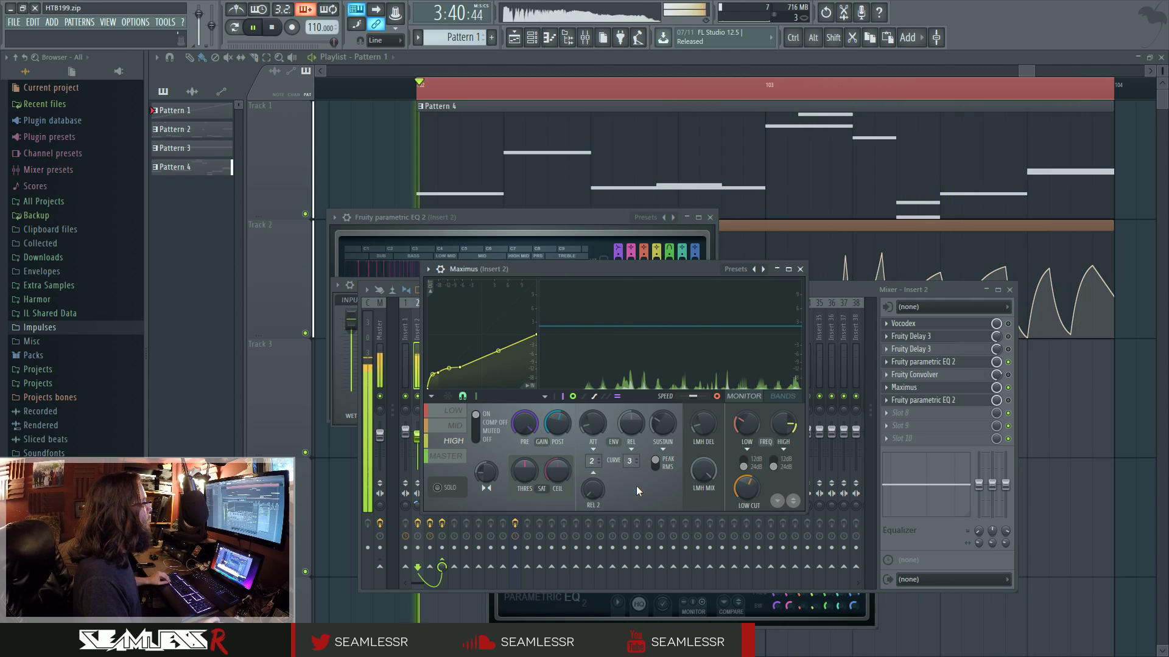
key(space)
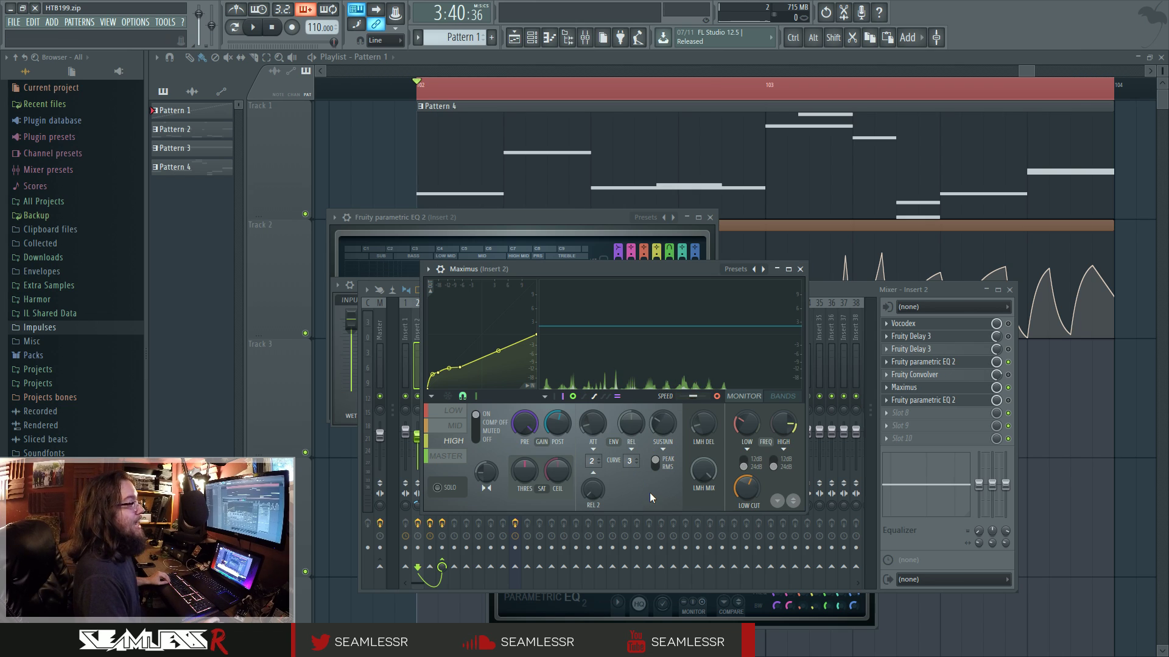
Re-enable Vocodex, both Fruity Delay 3 slots and Fruity Convolver on Insert 2, and bring up Maximus
click(1009, 325)
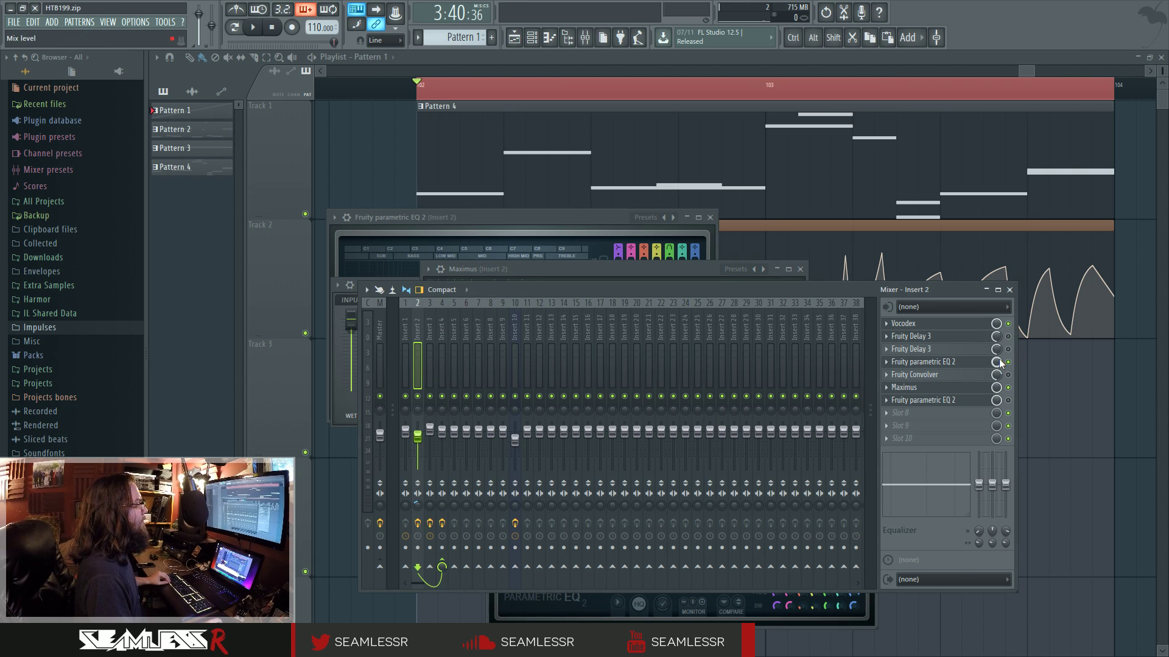
click(1008, 337)
click(1009, 349)
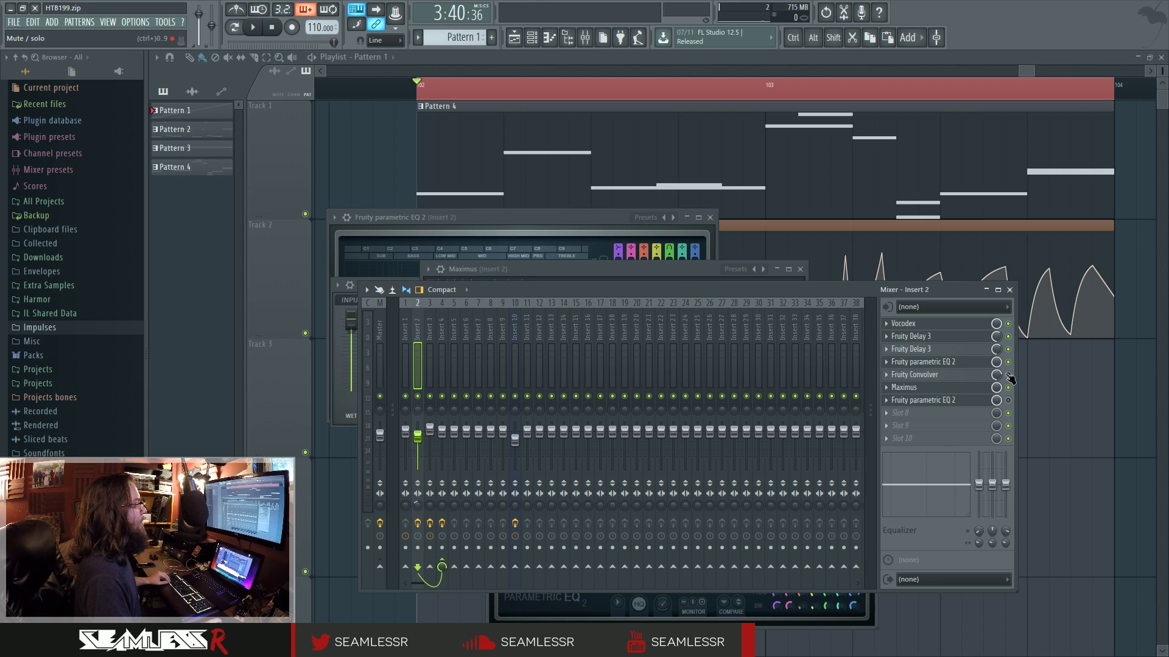
click(968, 400)
click(968, 387)
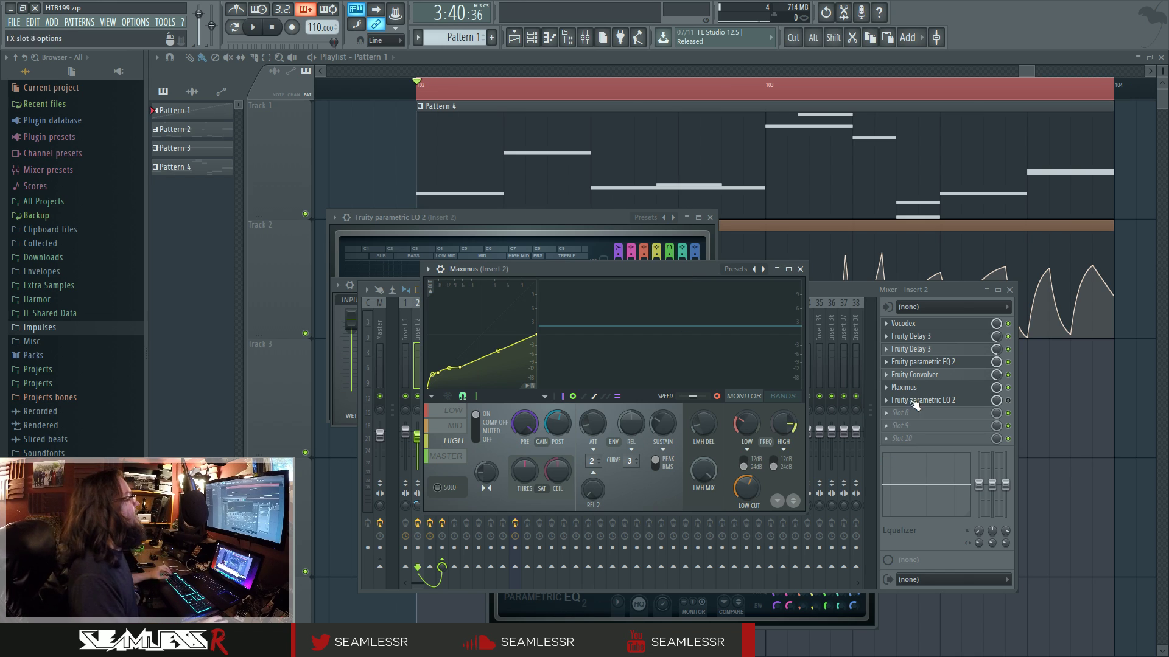
Look through the first Fruity parametric EQ 2, Vocodex and the second Fruity parametric EQ 2 on Insert 2
click(919, 362)
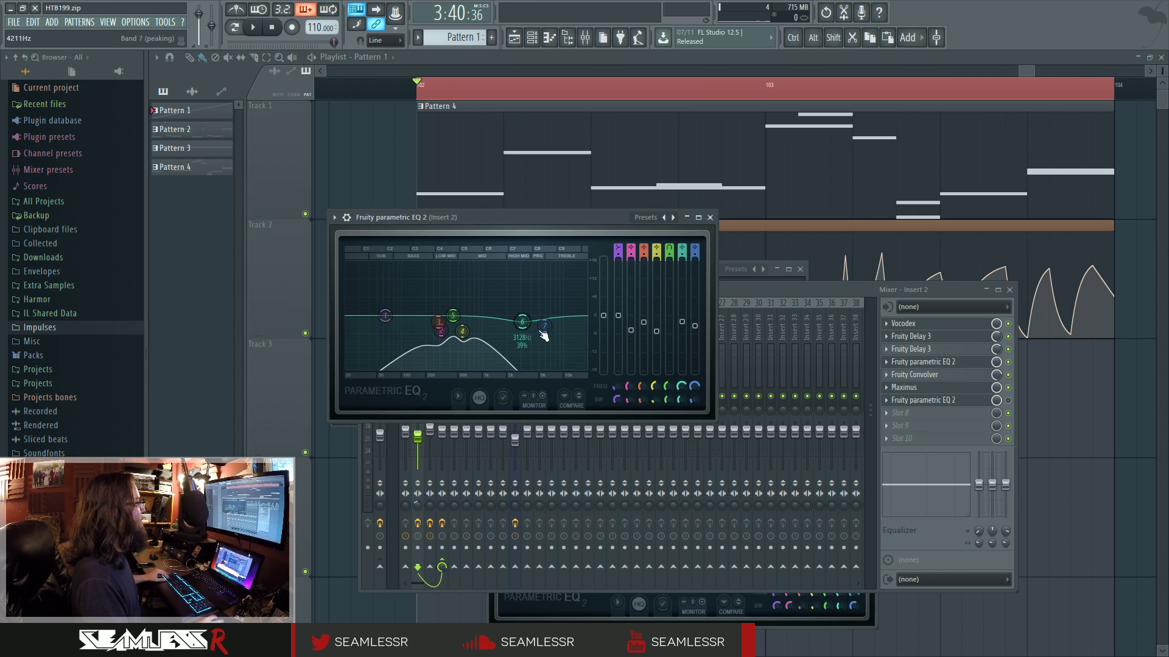
click(926, 324)
click(946, 401)
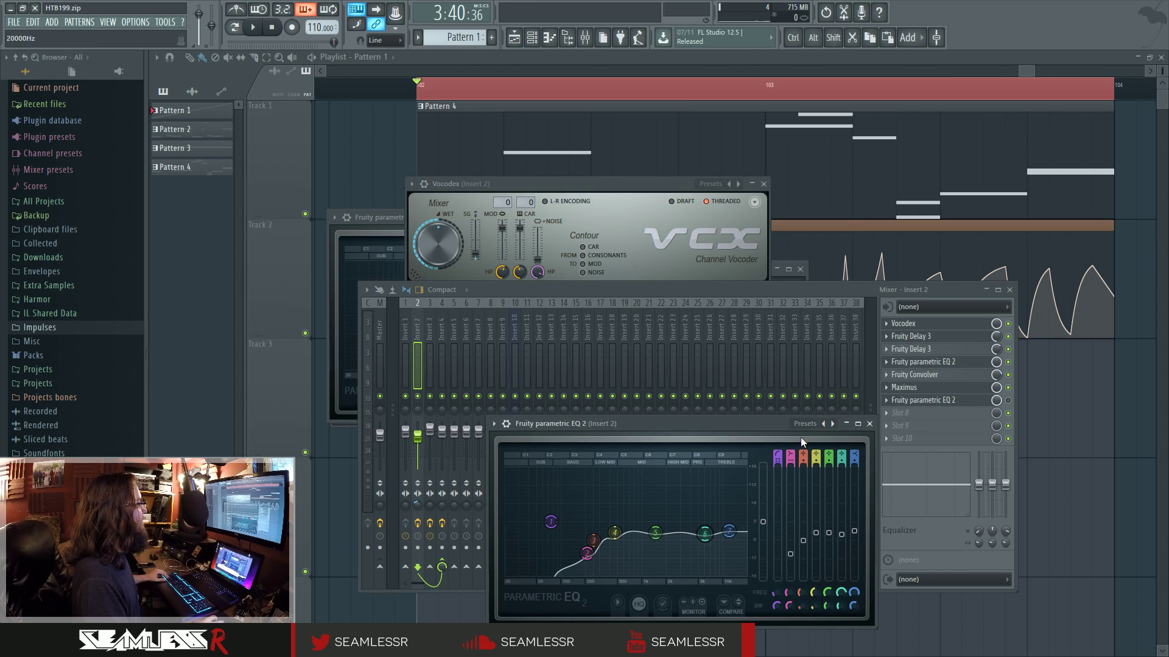
click(934, 401)
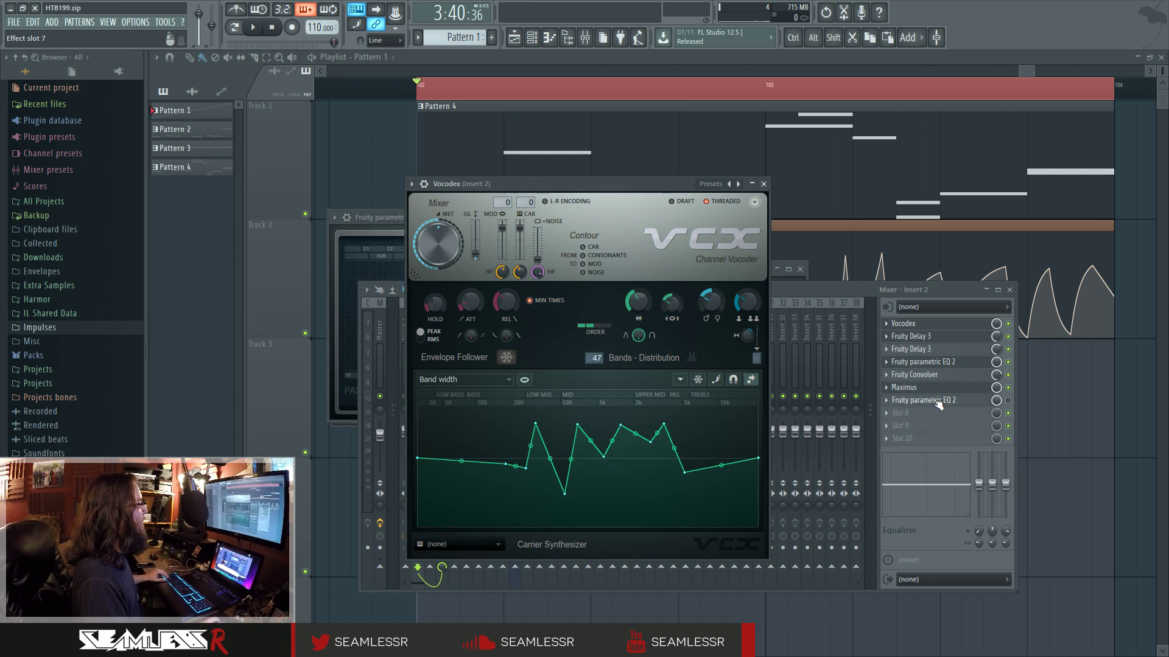
click(920, 362)
Play the loop with the effects enabled while viewing the automated EQ and the Maximus monitor, stopping playback at the end
key(space)
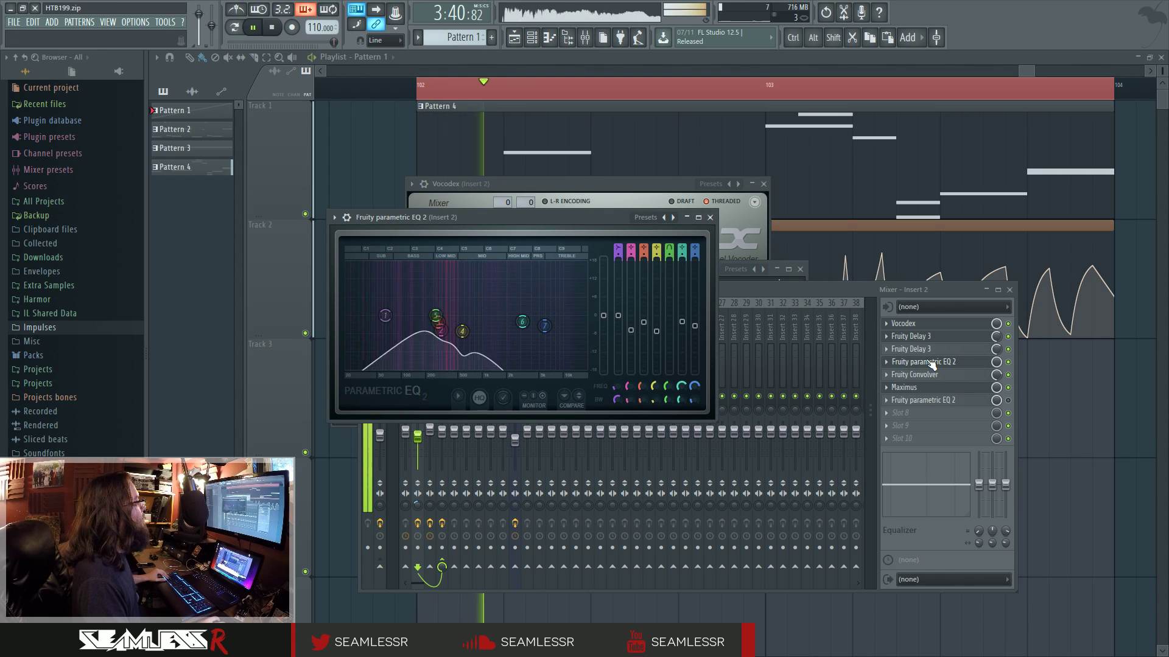
click(953, 324)
click(947, 389)
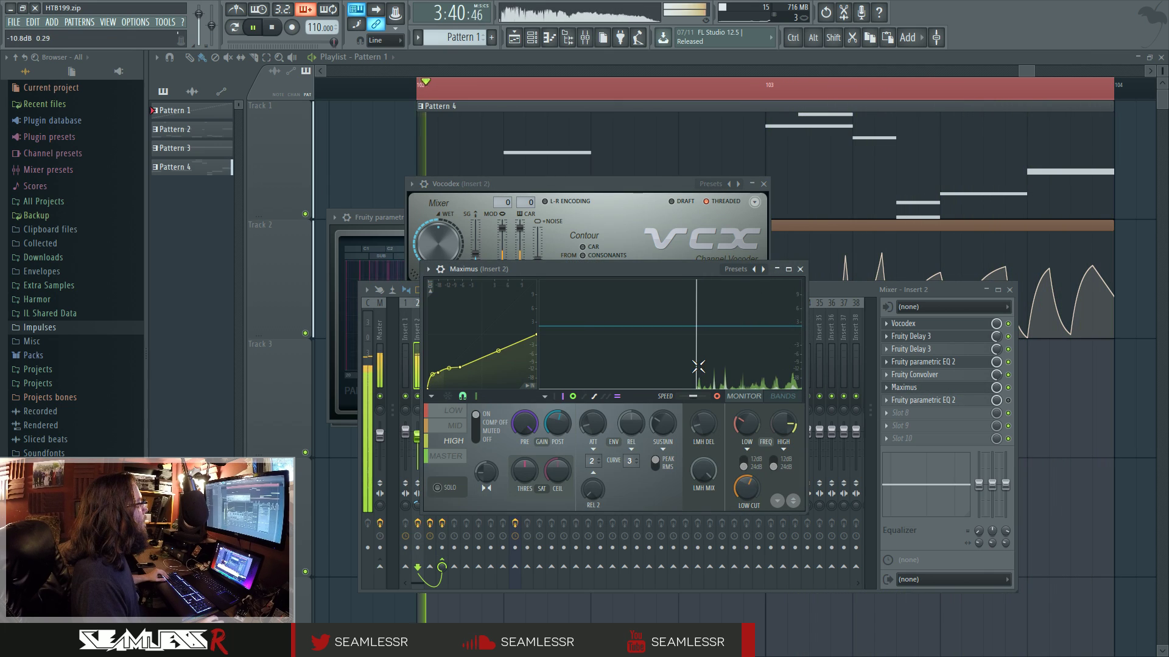
key(space)
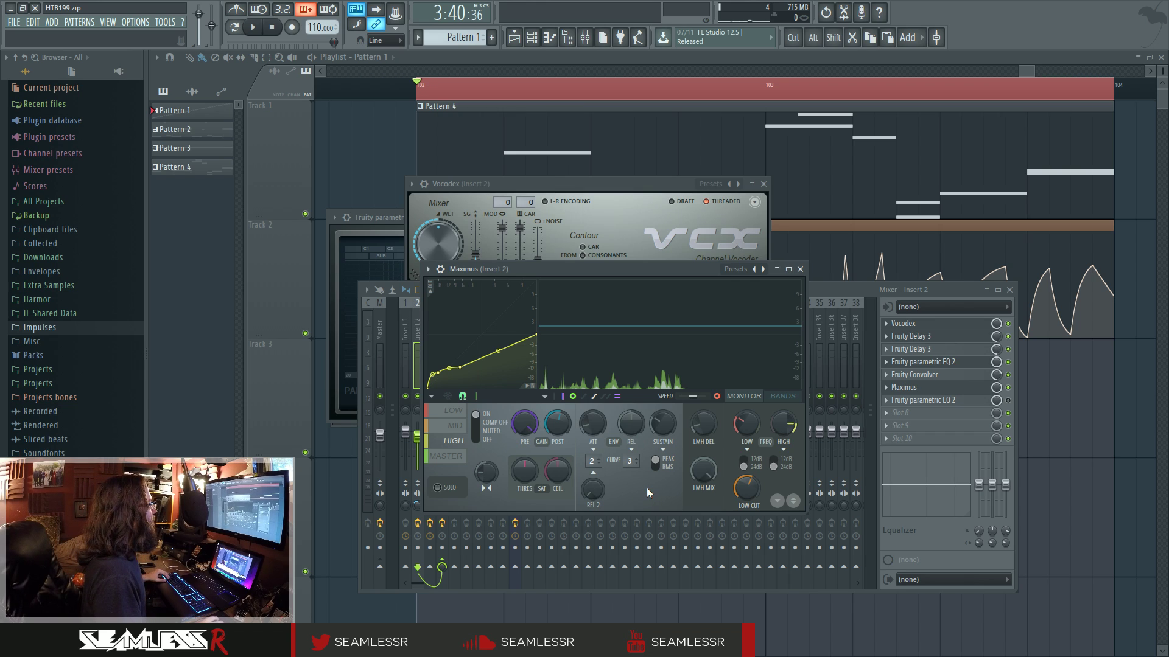
Re-enable the second Fruity parametric EQ 2 on Insert 2 and open both Fruity Delay 3 effects for inspection
click(1008, 395)
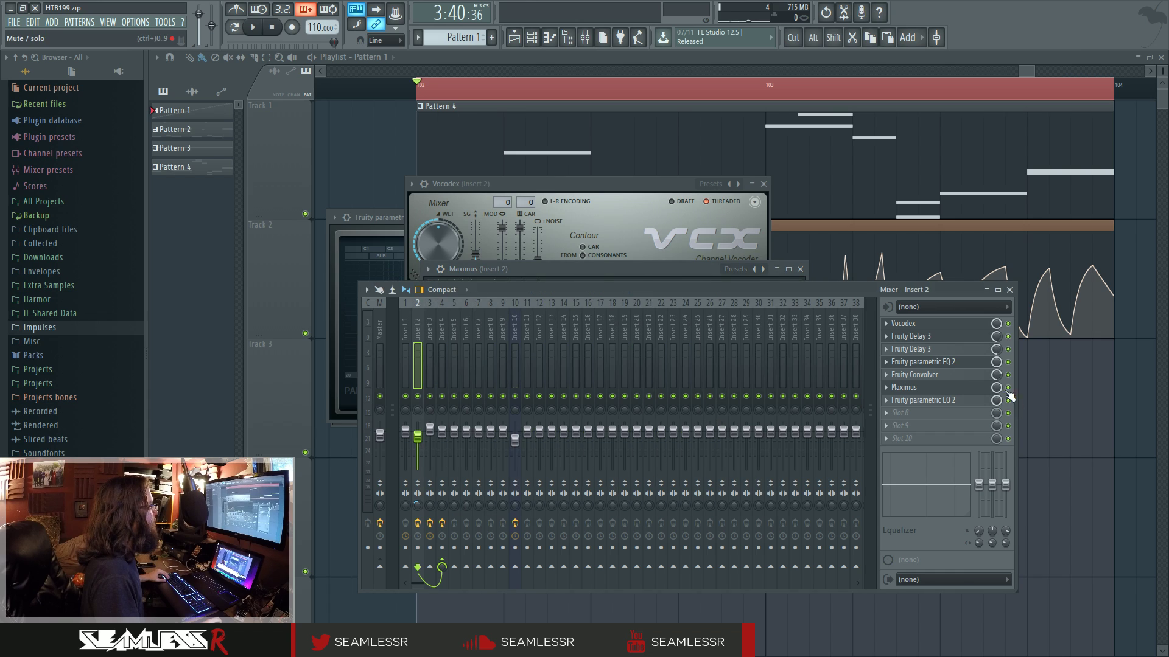
click(942, 362)
click(950, 341)
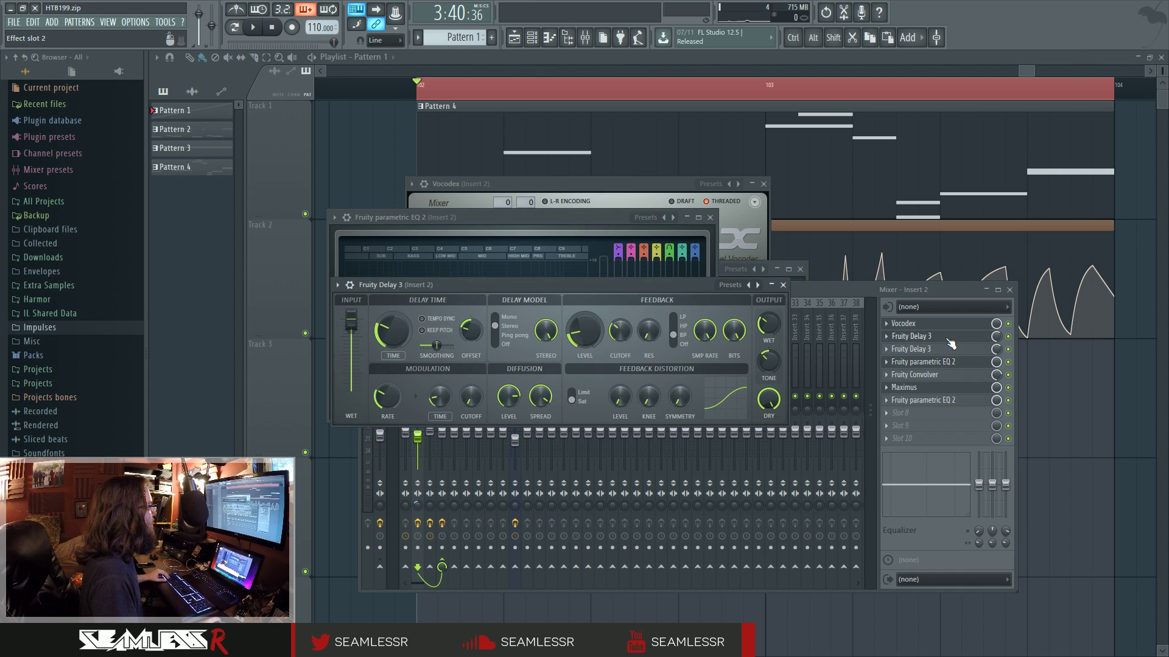
click(950, 347)
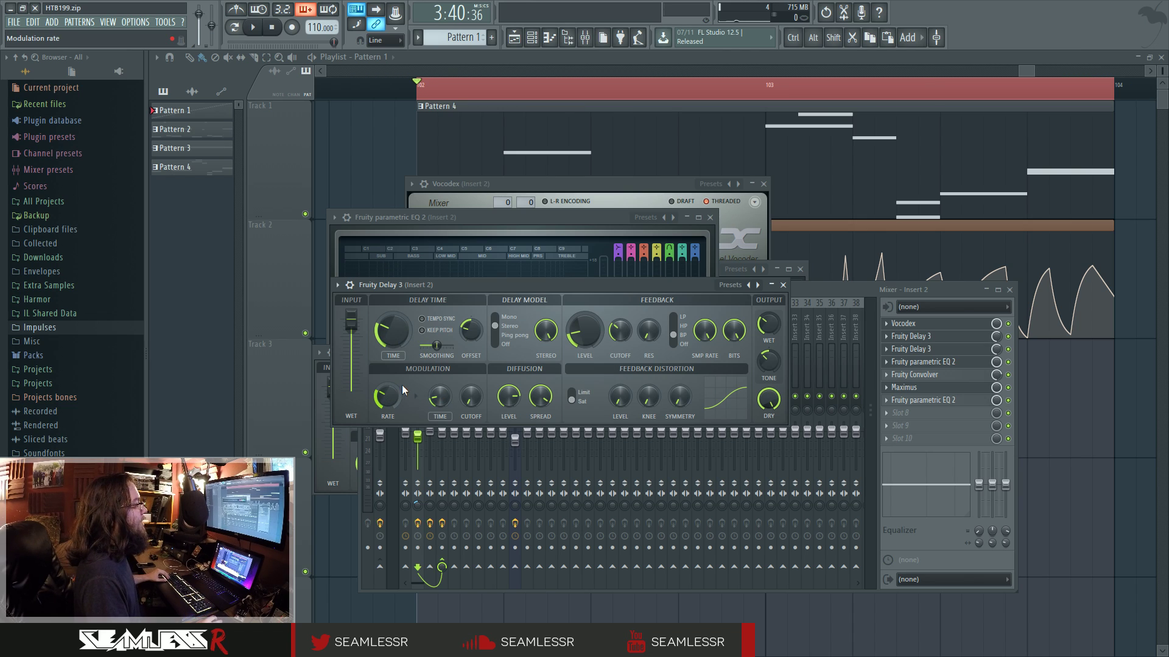
Add a new Patcher channel and place a Harmor synth in its map
key(alt+p)
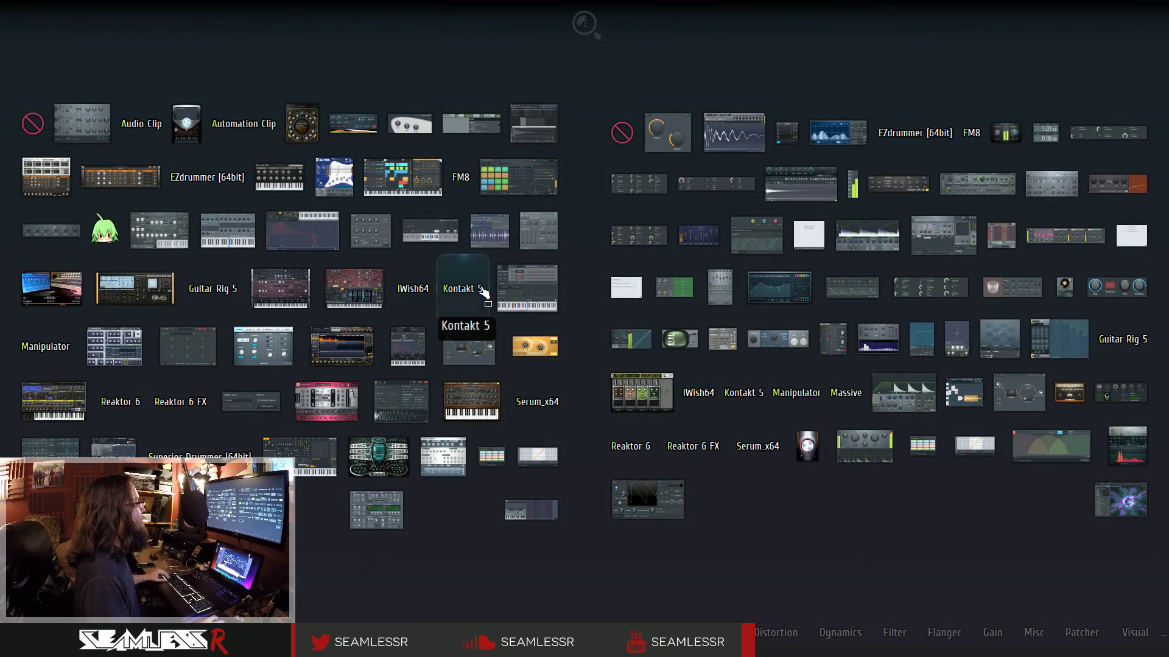
click(468, 342)
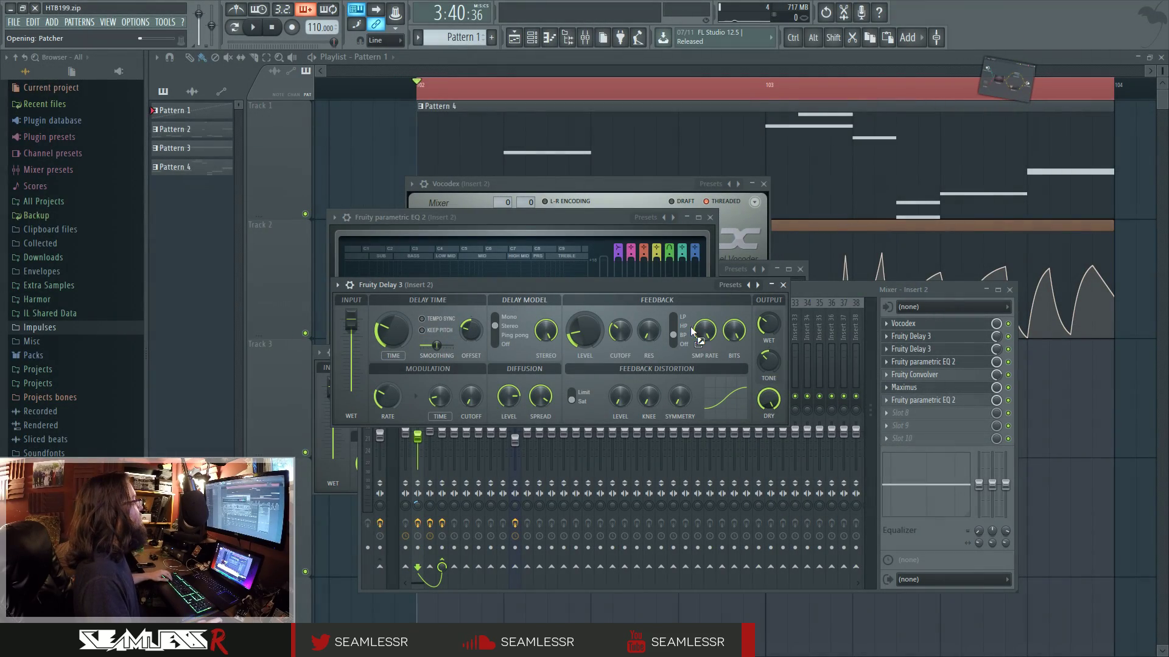
key(alt+p)
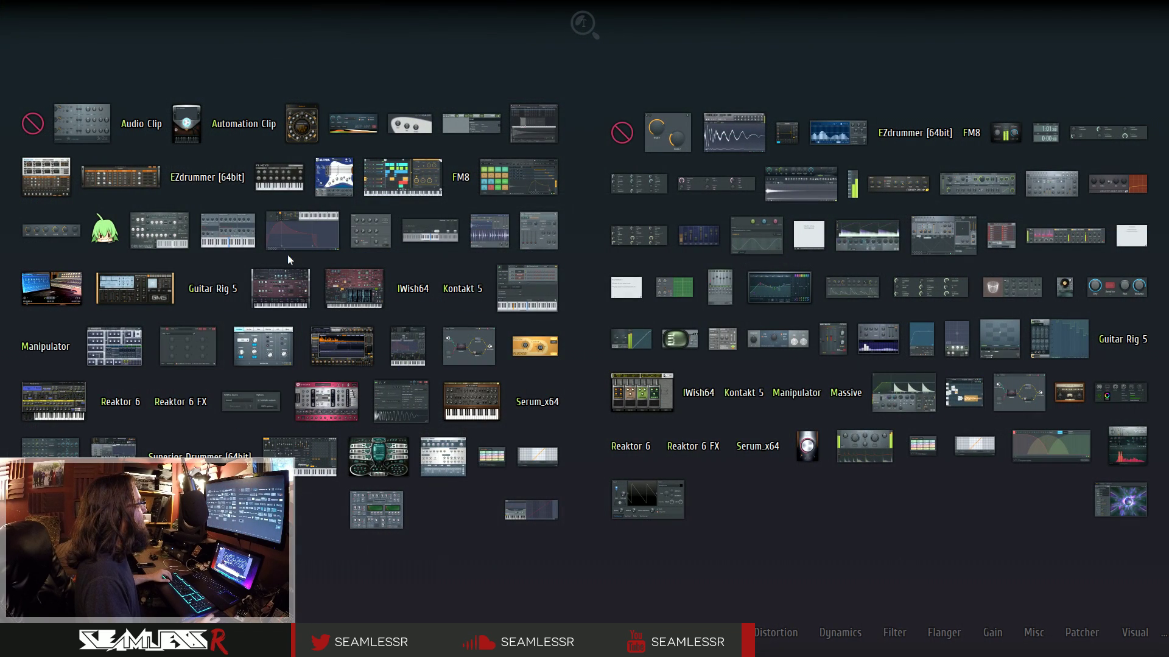
drag(351, 303, 610, 382)
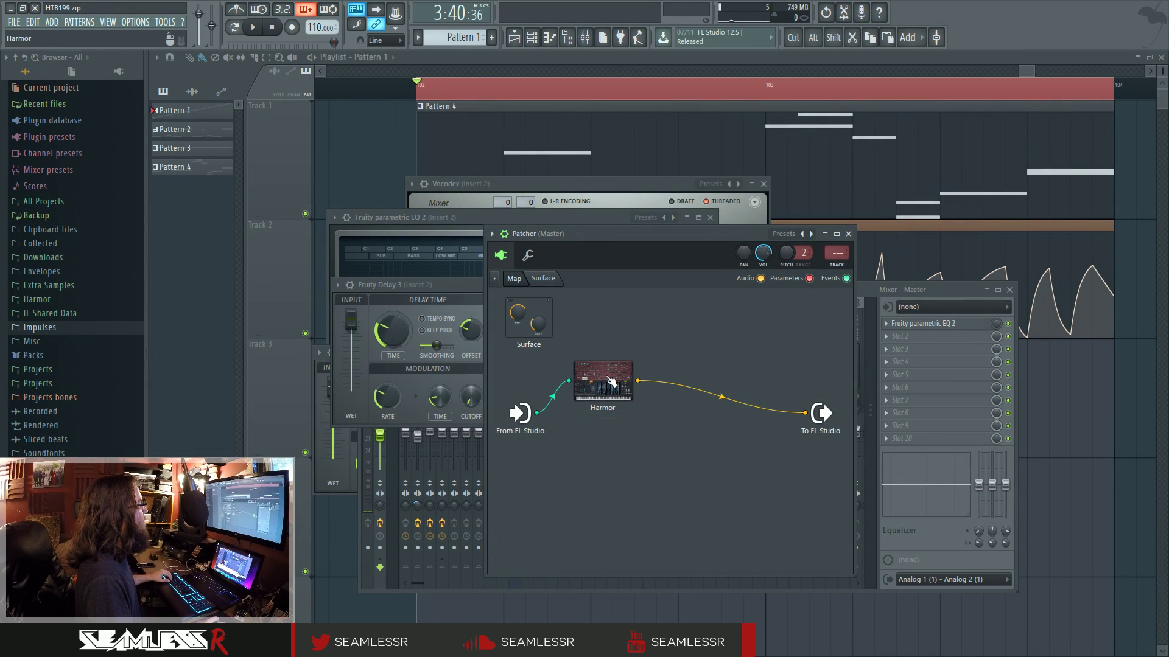
Load Harmor's Default preset, close its window and play a test note
click(865, 120)
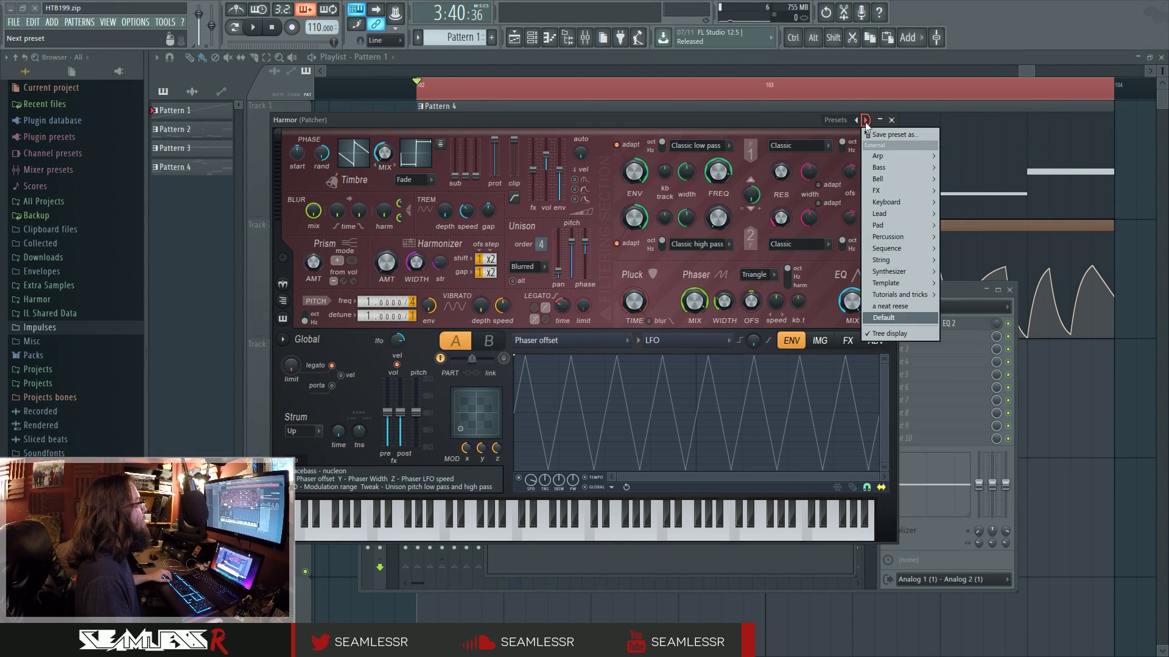
click(897, 319)
click(892, 120)
key(c)
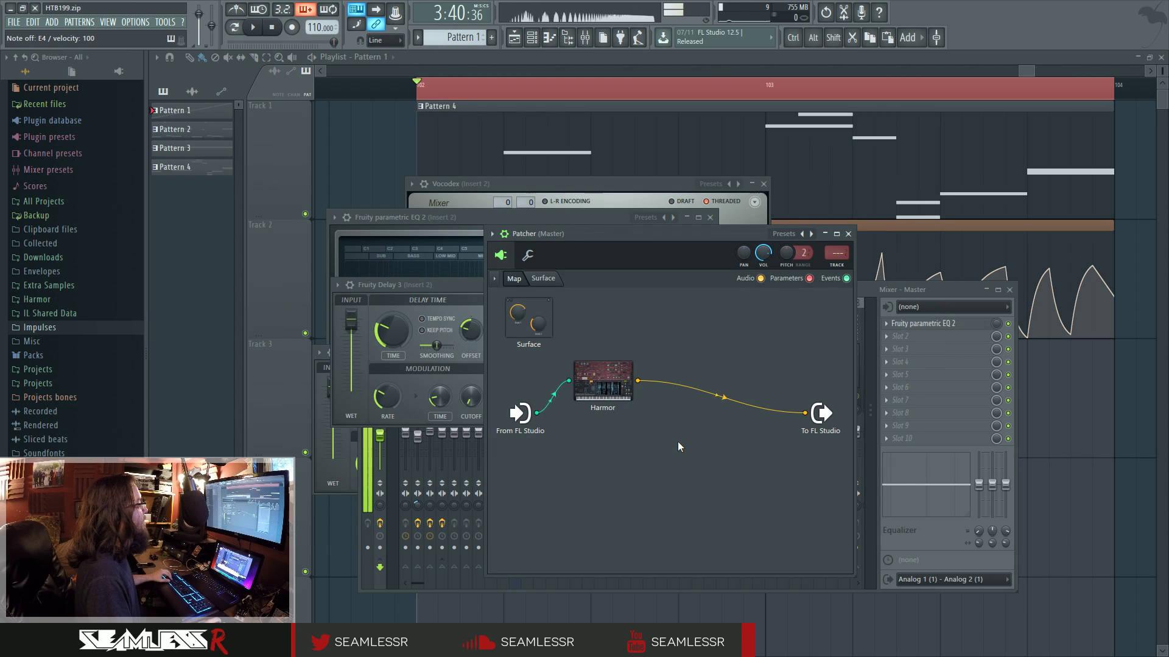
Add a Fruity Delay 3 effect to the Patcher map
key(F8)
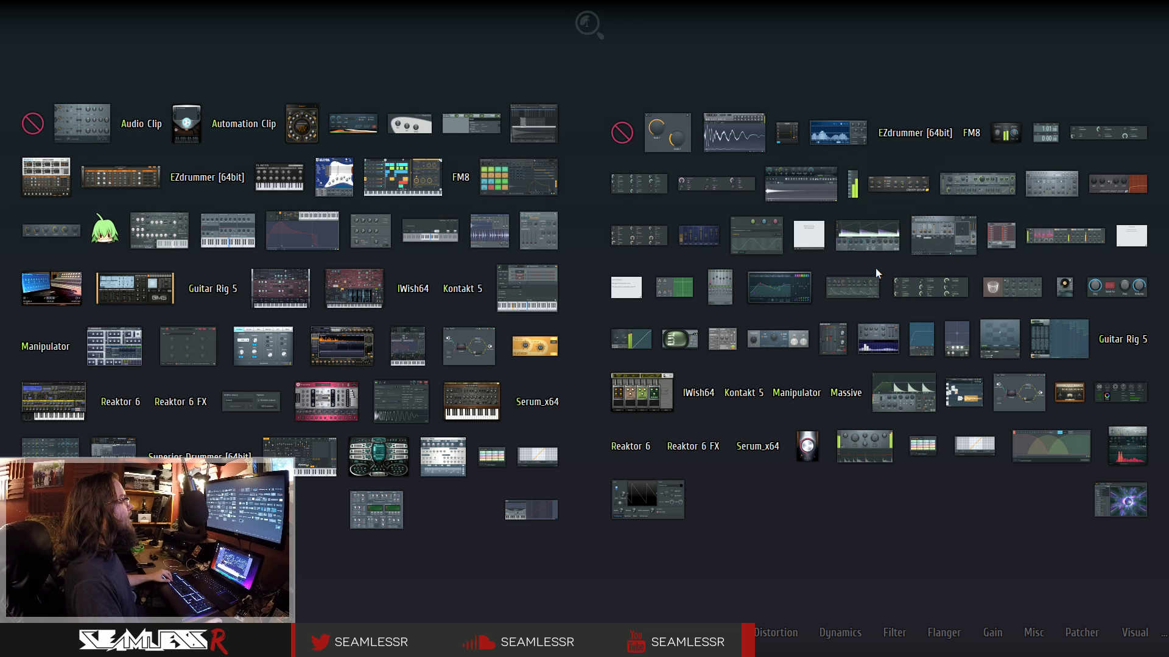
click(977, 183)
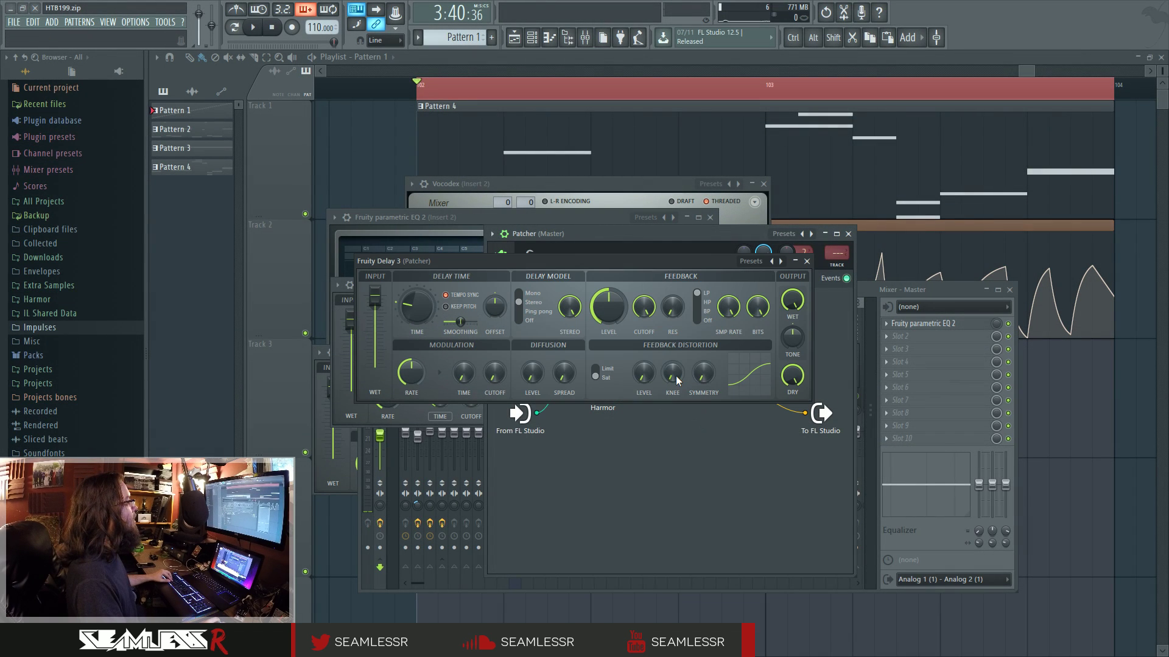
Turn off tempo sync in the Patcher's Fruity Delay 3, adjust its delay time and raise the modulation time with test notes
drag(566, 261, 672, 287)
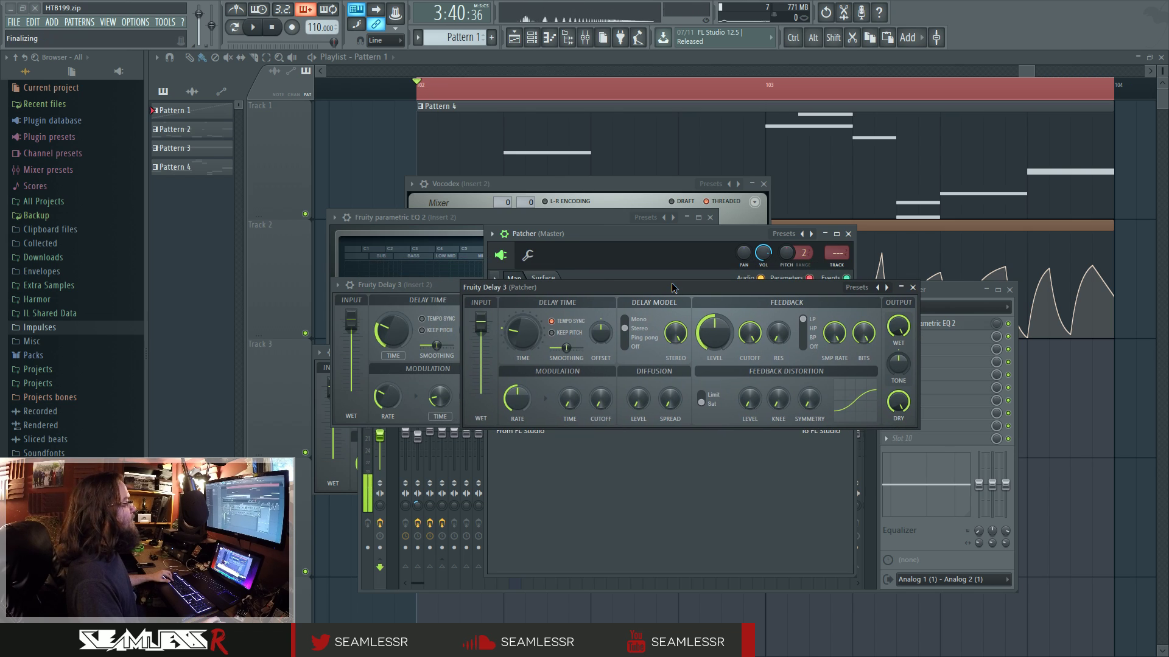
click(576, 327)
mouse_move(526, 342)
mouse_down()
mouse_move(526, 360)
mouse_move(530, 333)
mouse_up()
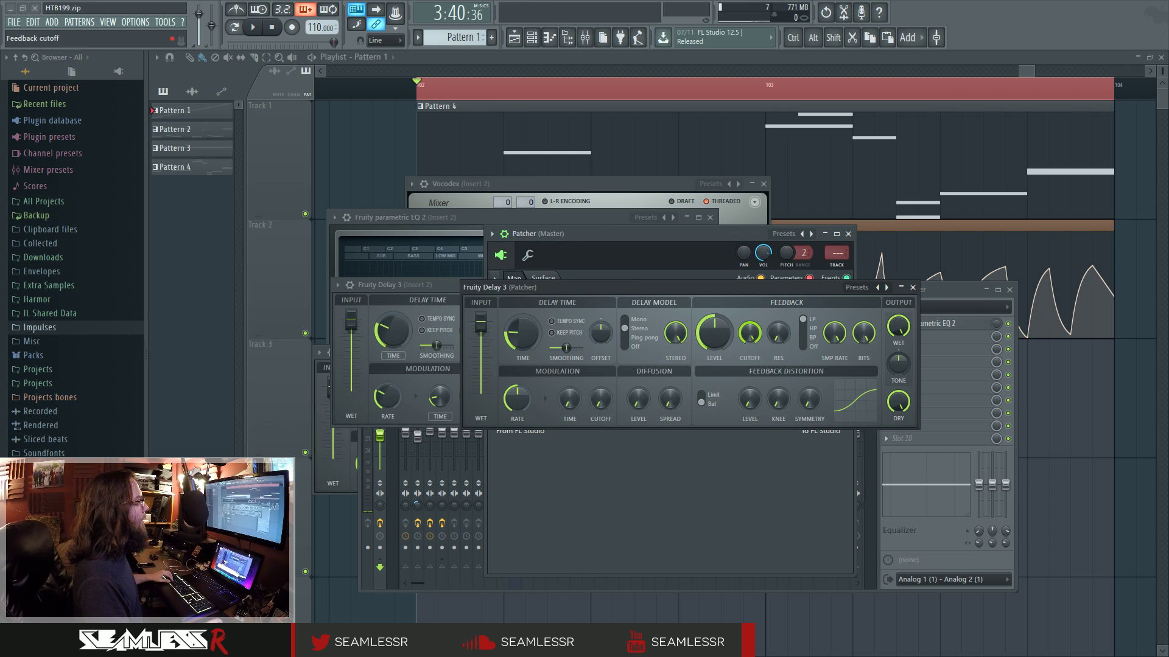
key(z)
drag(570, 402, 571, 398)
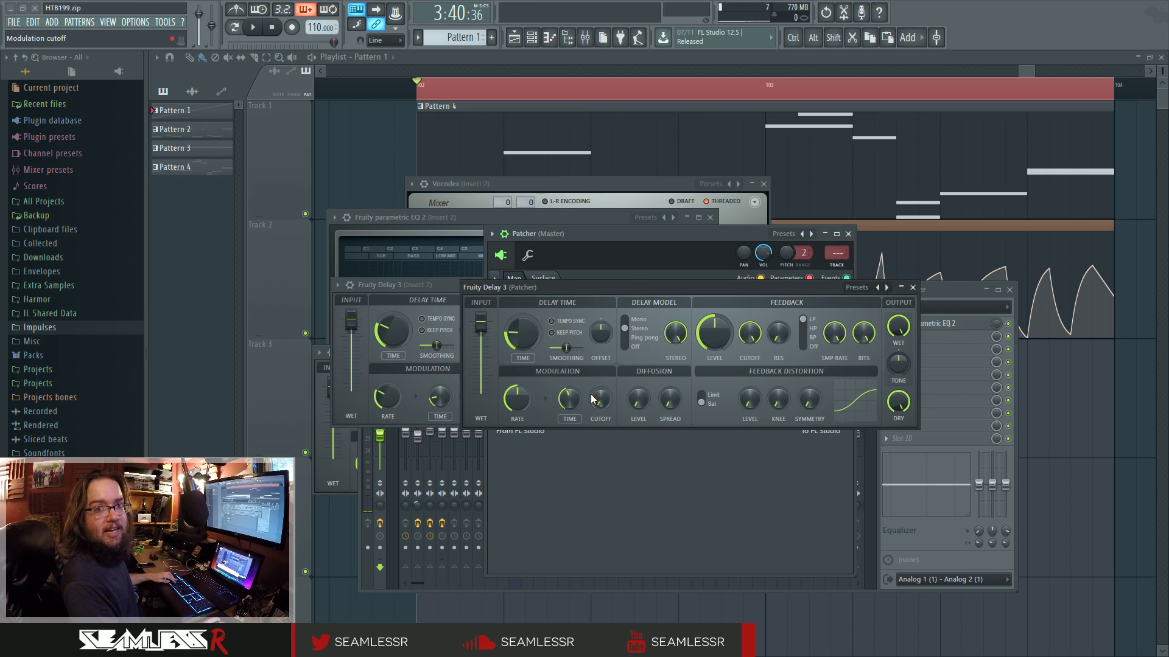
key(c)
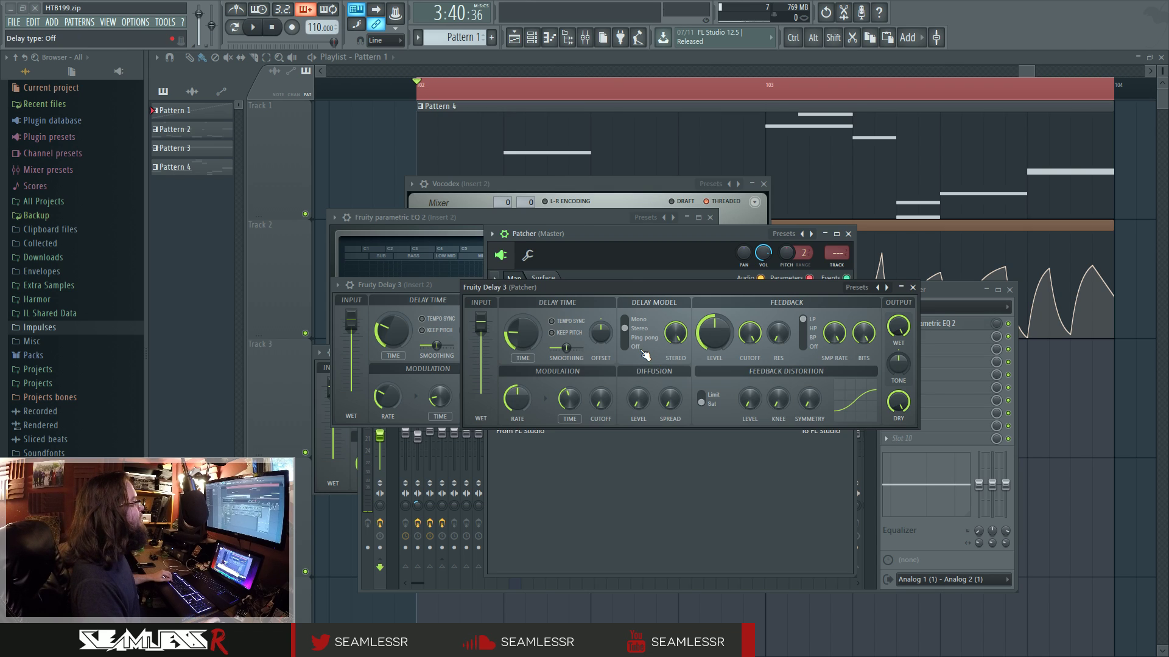
Try the Mono delay model, return to Stereo and raise the delay time offset while playing test notes
click(633, 320)
click(630, 331)
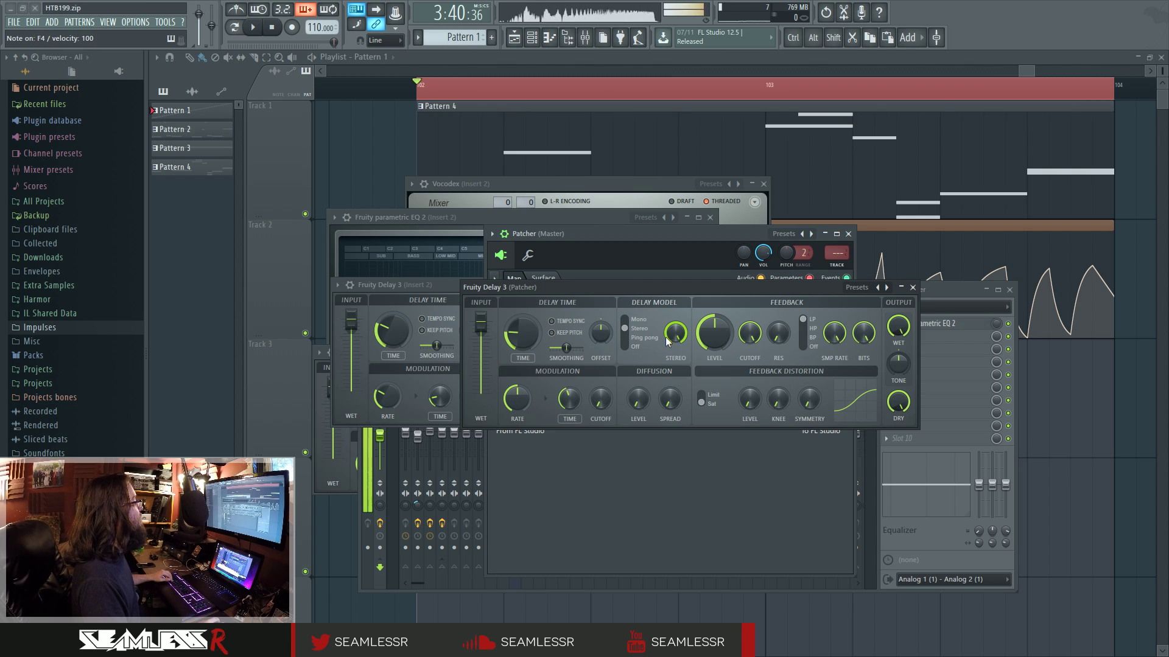
mouse_move(671, 338)
mouse_down()
mouse_move(671, 363)
mouse_move(672, 319)
mouse_up()
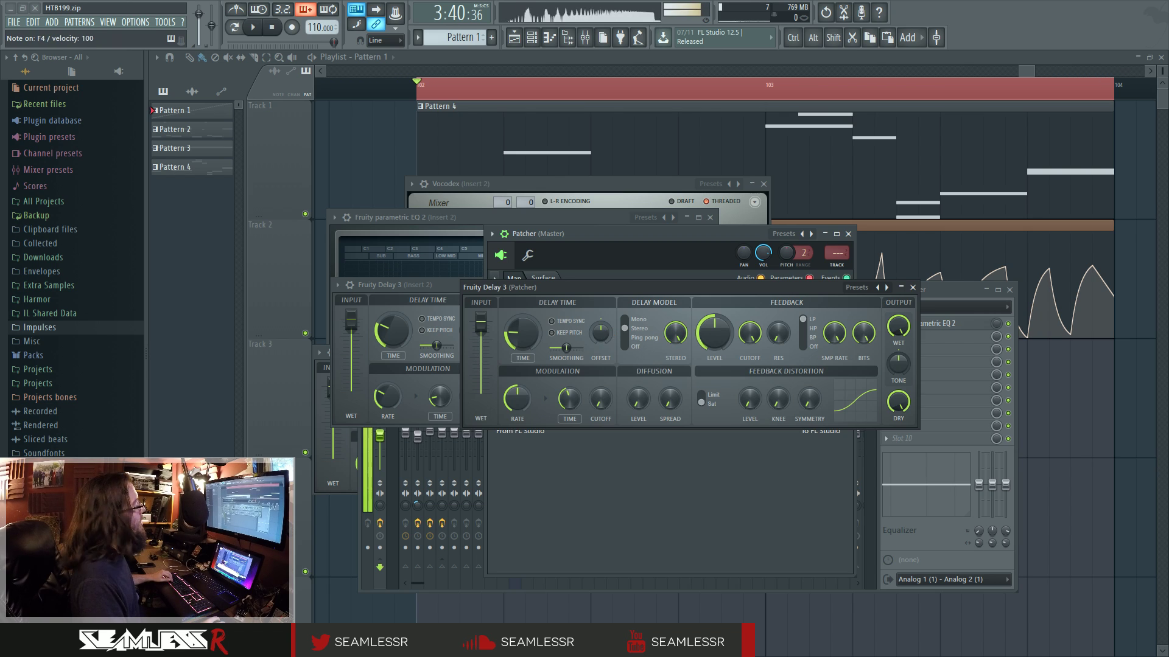
drag(604, 333, 604, 319)
key(v)
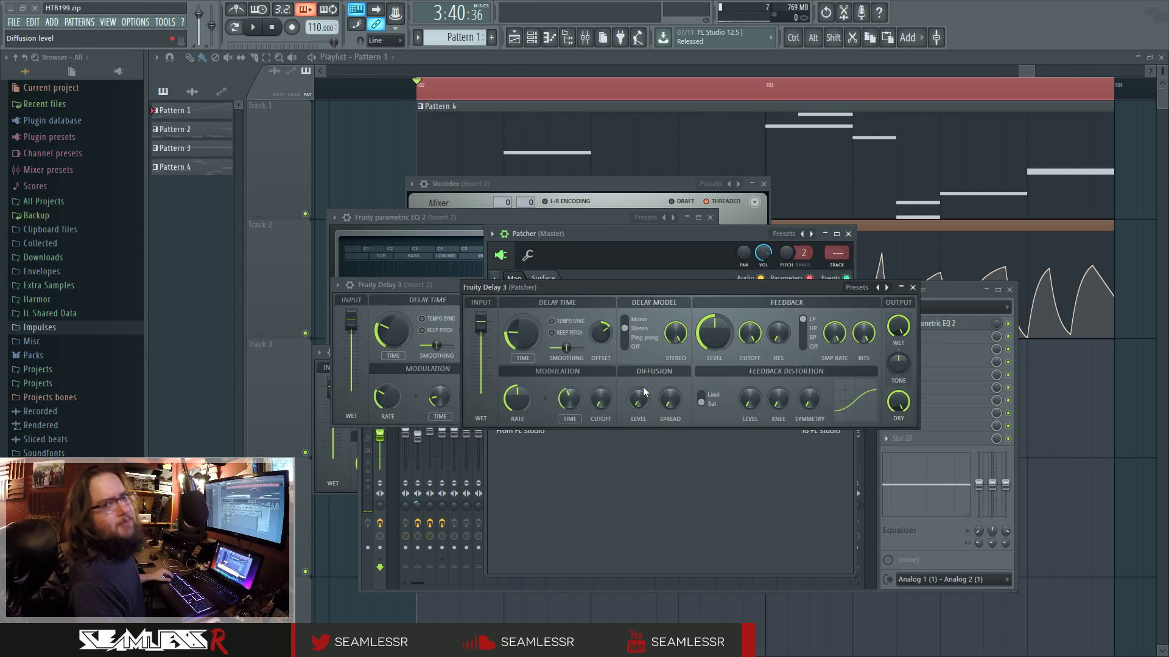
Switch the delay model to Ping pong and adjust its pan with a test note
click(631, 338)
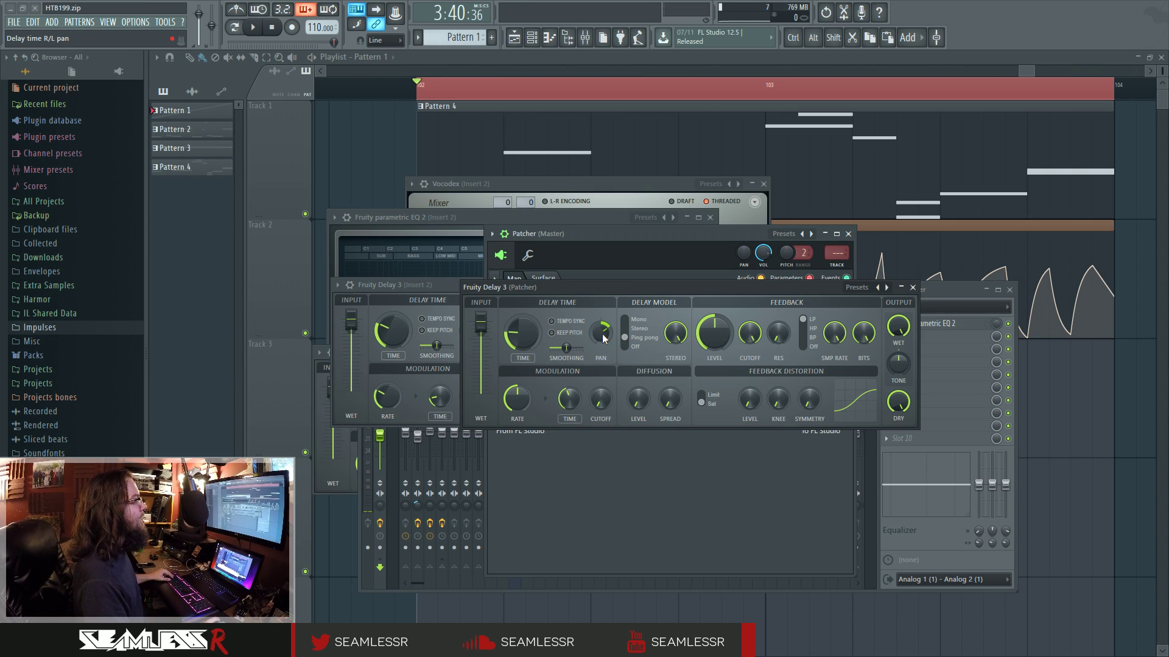
drag(601, 337, 602, 329)
key(w)
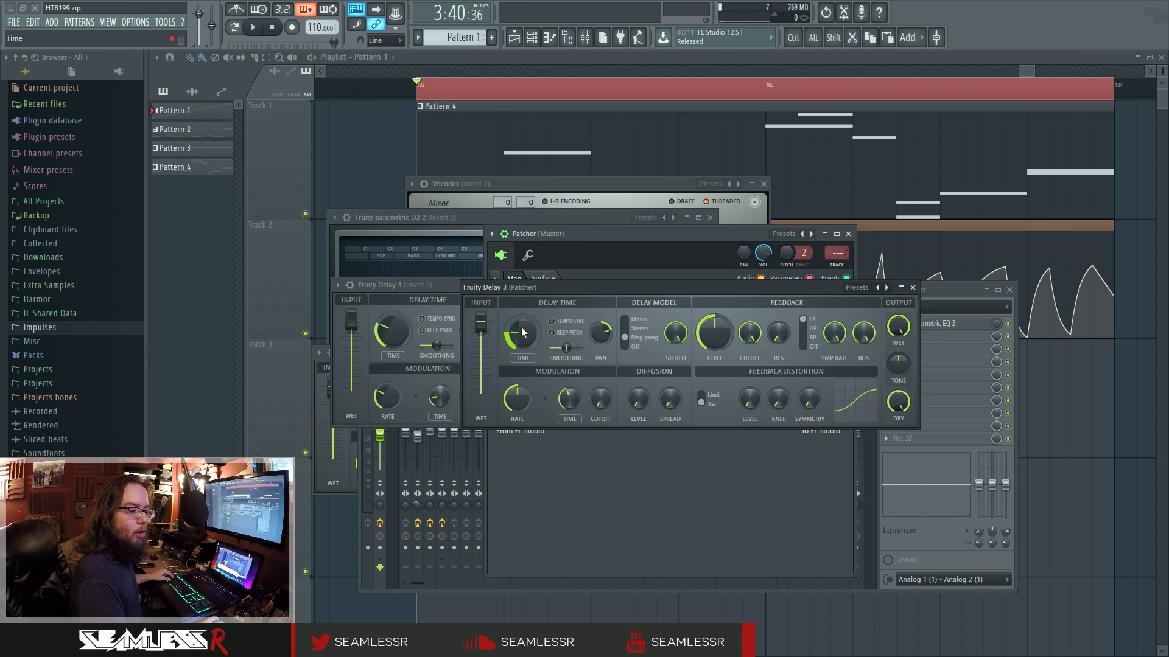
Lengthen the delay time and raise the diffusion level and spread while playing test notes
drag(523, 330, 524, 322)
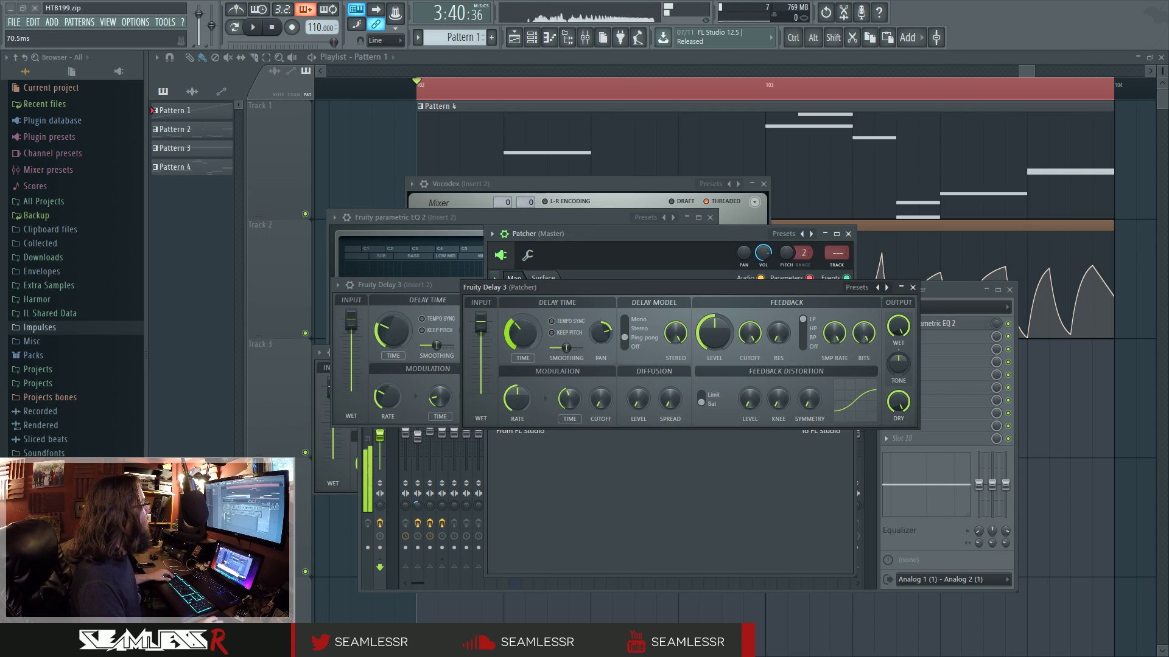
key(x)
key(x)
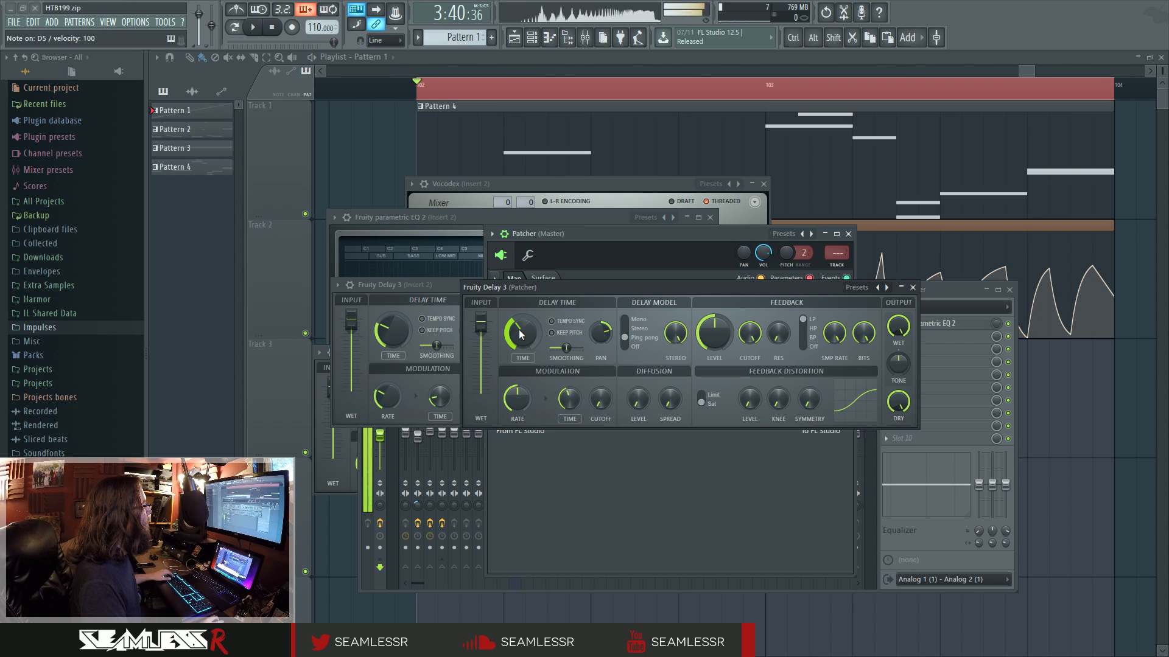
mouse_move(520, 330)
mouse_down()
mouse_move(520, 365)
mouse_move(522, 315)
mouse_up()
key(x)
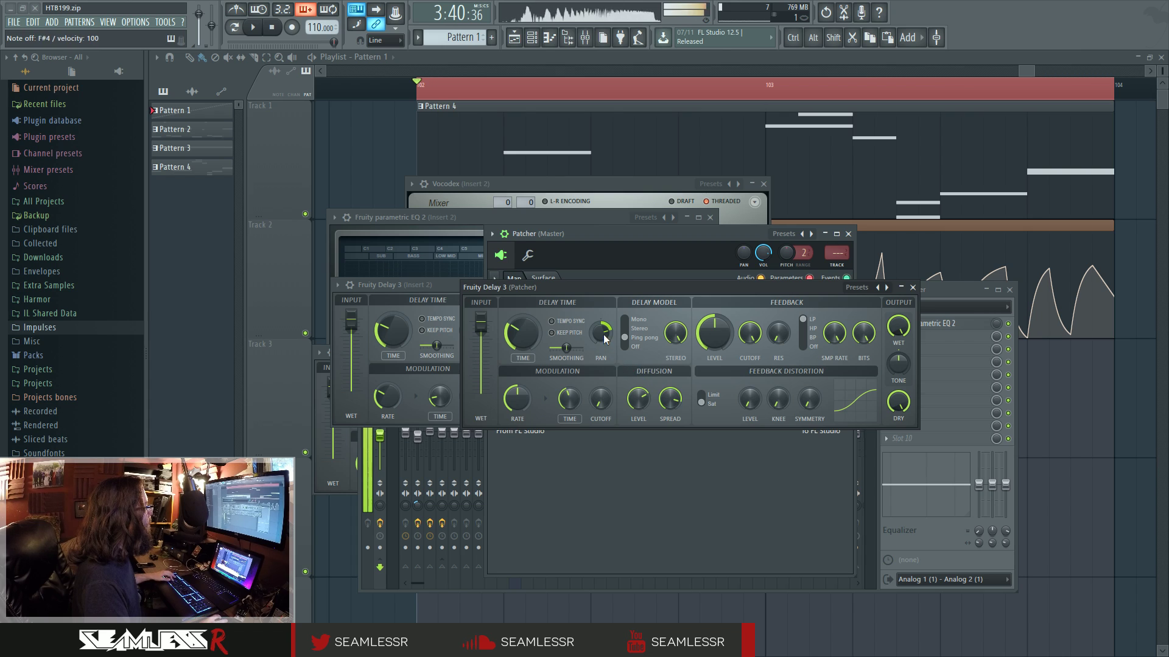
Reduce the pan and stereo amounts, return the delay model to Stereo and sweep the delay time up and down
drag(676, 333, 675, 342)
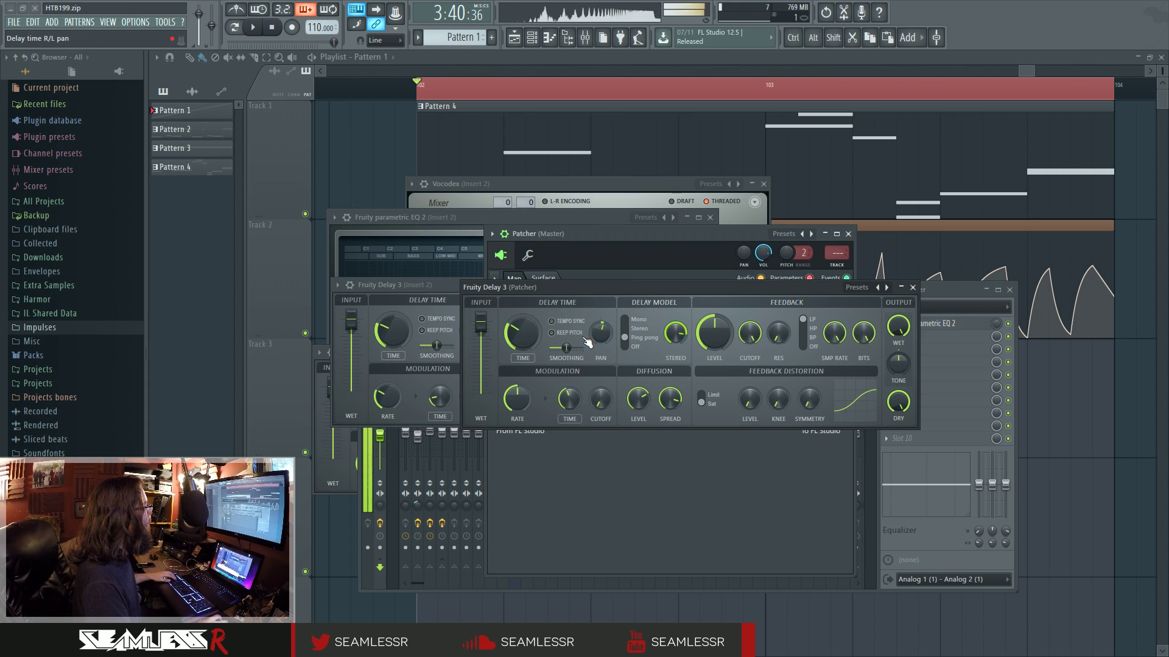
drag(522, 333, 522, 317)
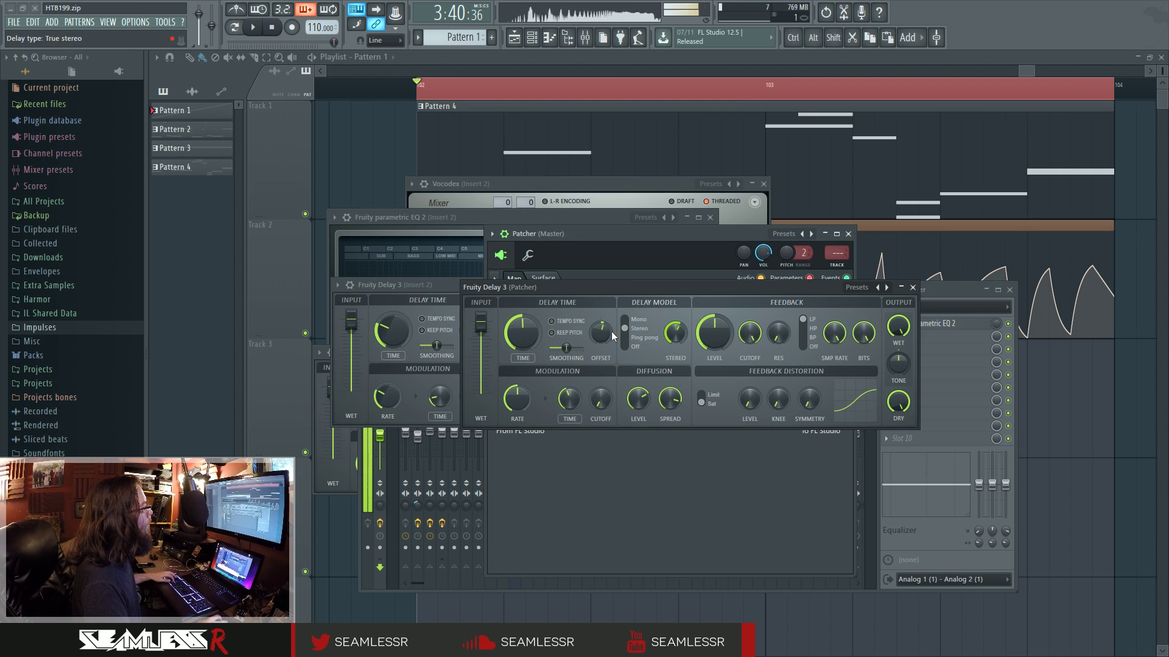
drag(522, 333, 522, 352)
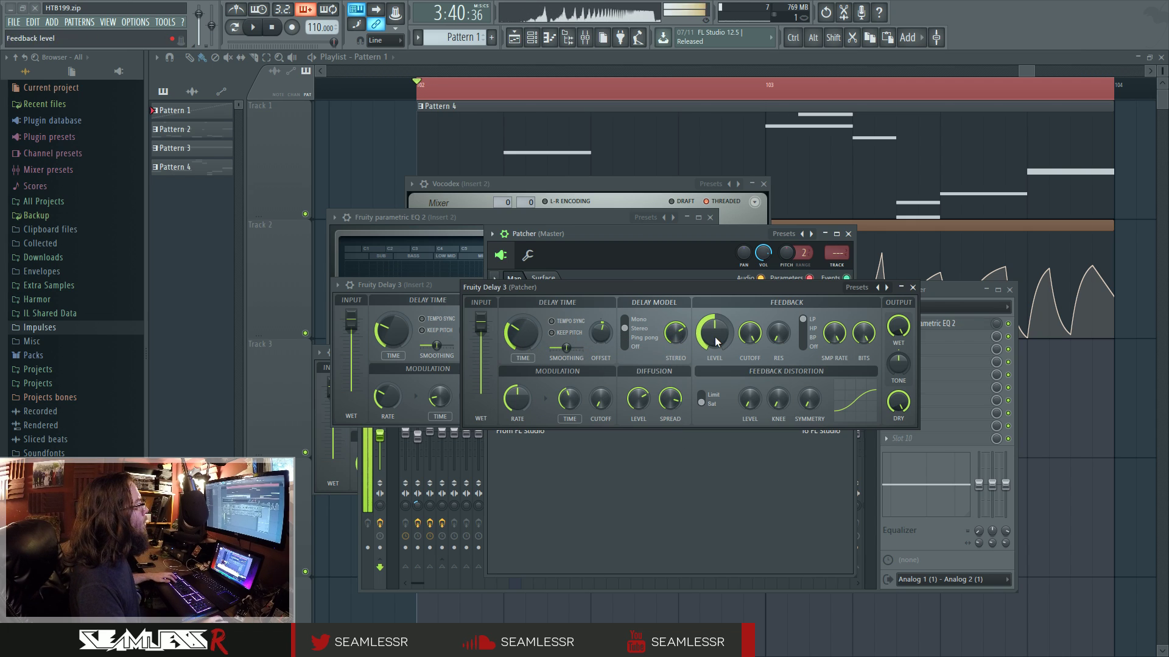
Demonstrate the feedback level by raising it high, and reduce it to a low setting
drag(717, 342, 722, 332)
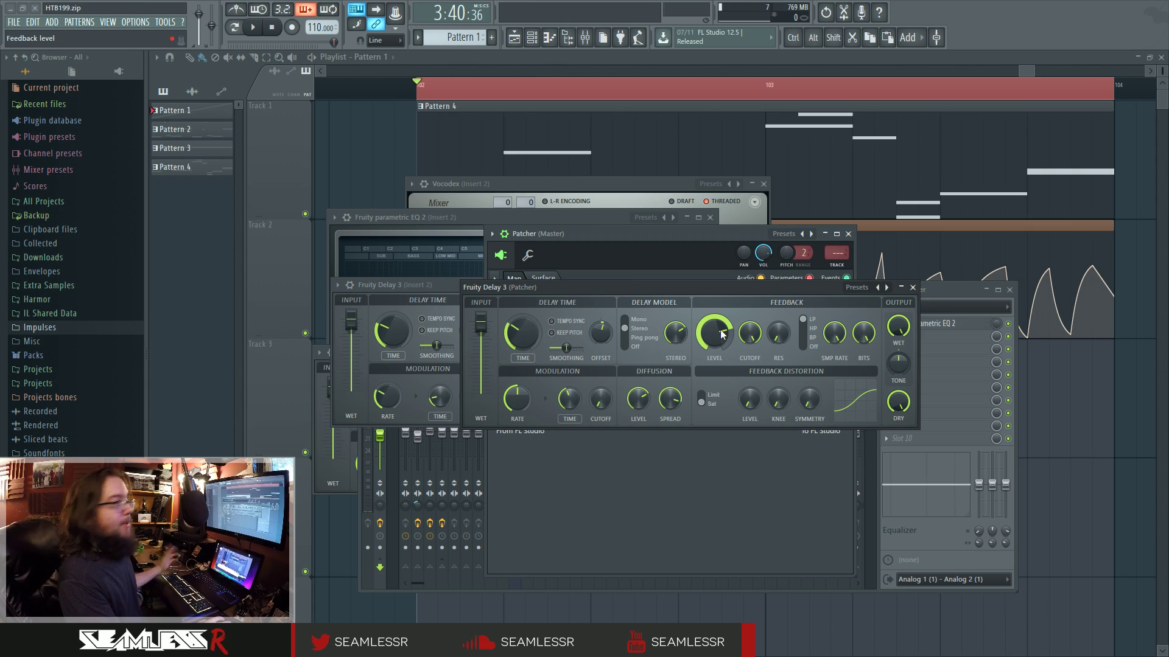
drag(720, 331, 720, 363)
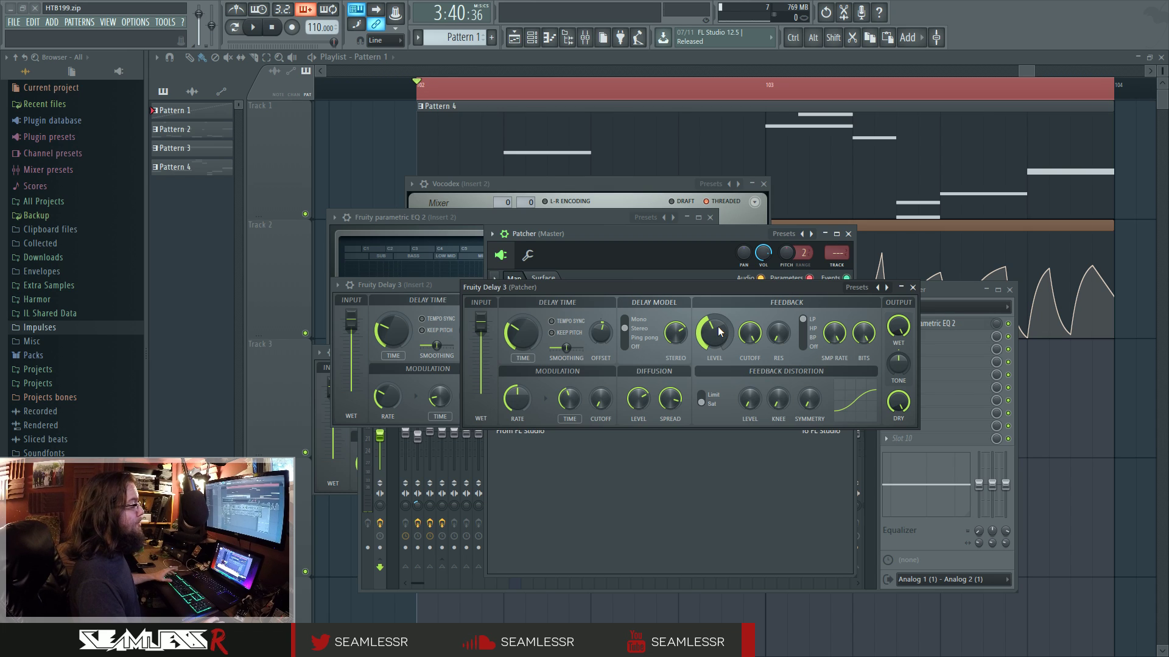
scroll(717, 325, down, 8)
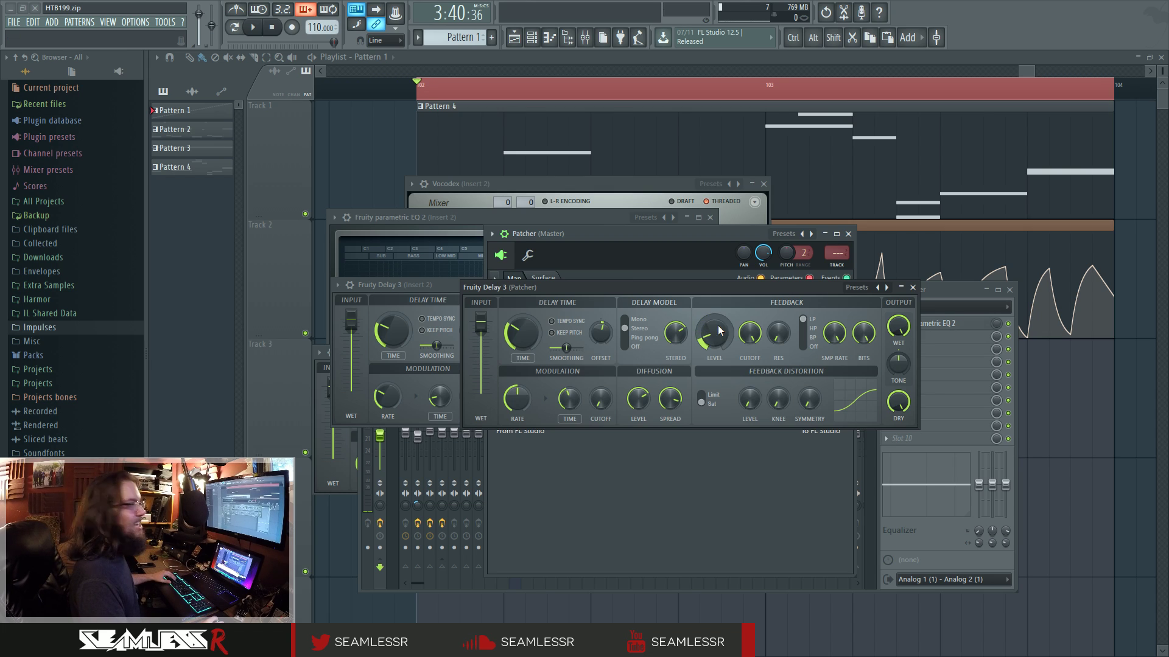
scroll(715, 318, down, 1)
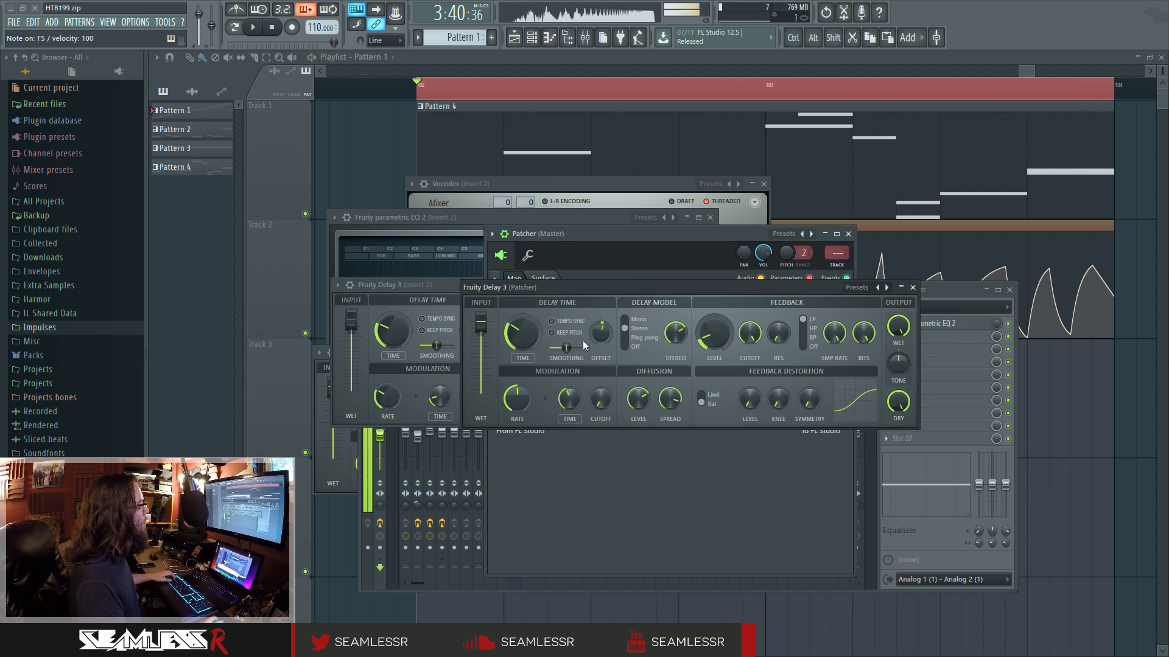
Fine-tune the delay time and feedback level at low settings while playing test notes
drag(541, 334, 541, 341)
drag(716, 334, 716, 327)
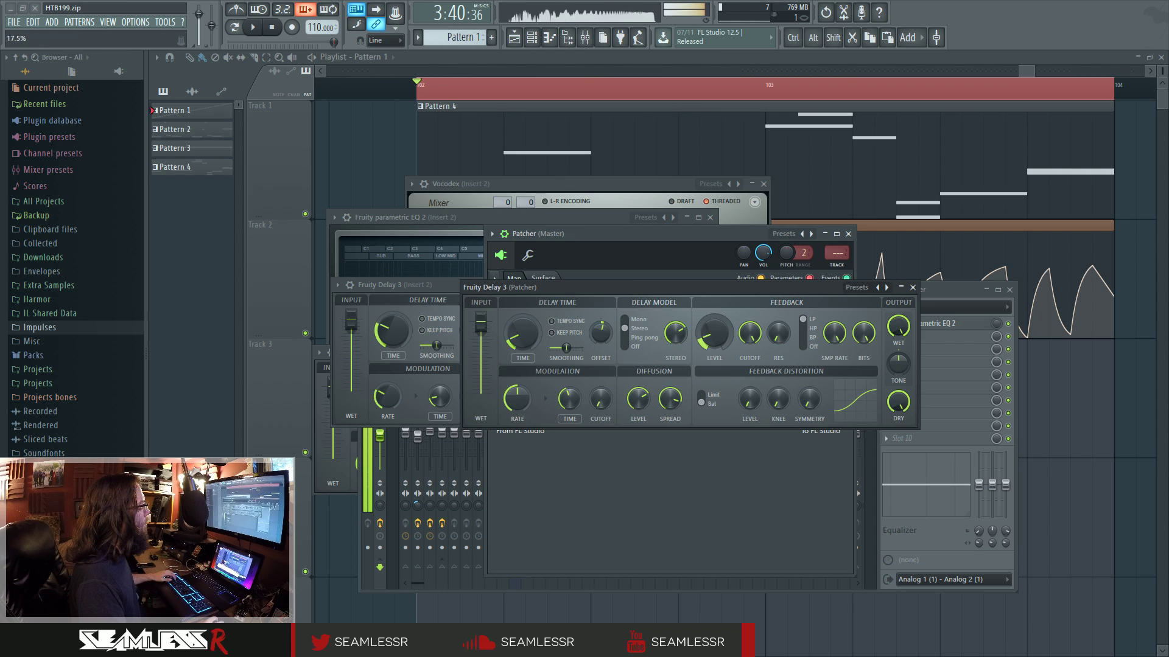
key(n)
mouse_move(537, 345)
mouse_down()
mouse_move(537, 326)
mouse_move(531, 356)
mouse_up()
key(r)
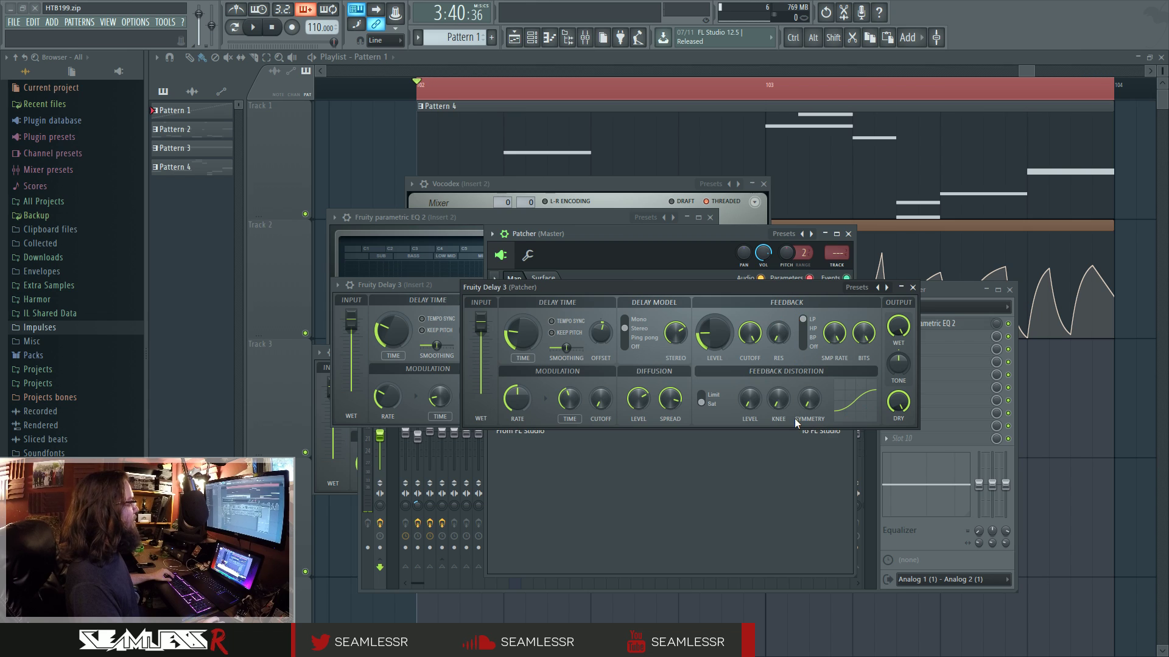
Try the BP feedback filter with a lowered cutoff and the dry output turned down
click(804, 338)
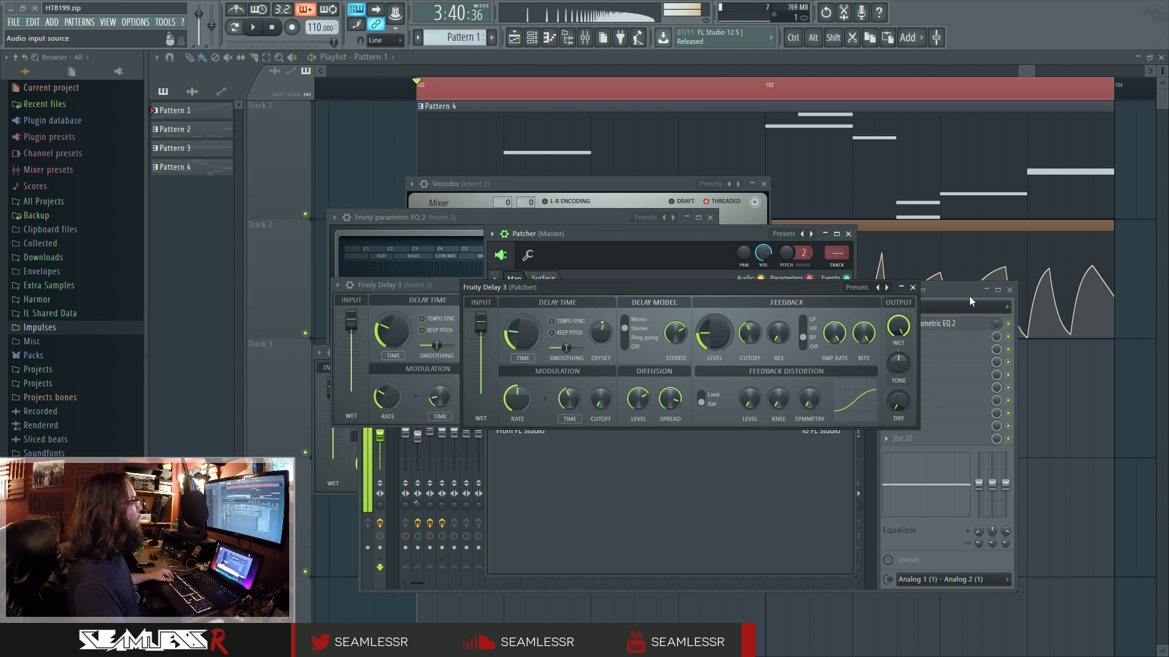
drag(749, 333, 772, 335)
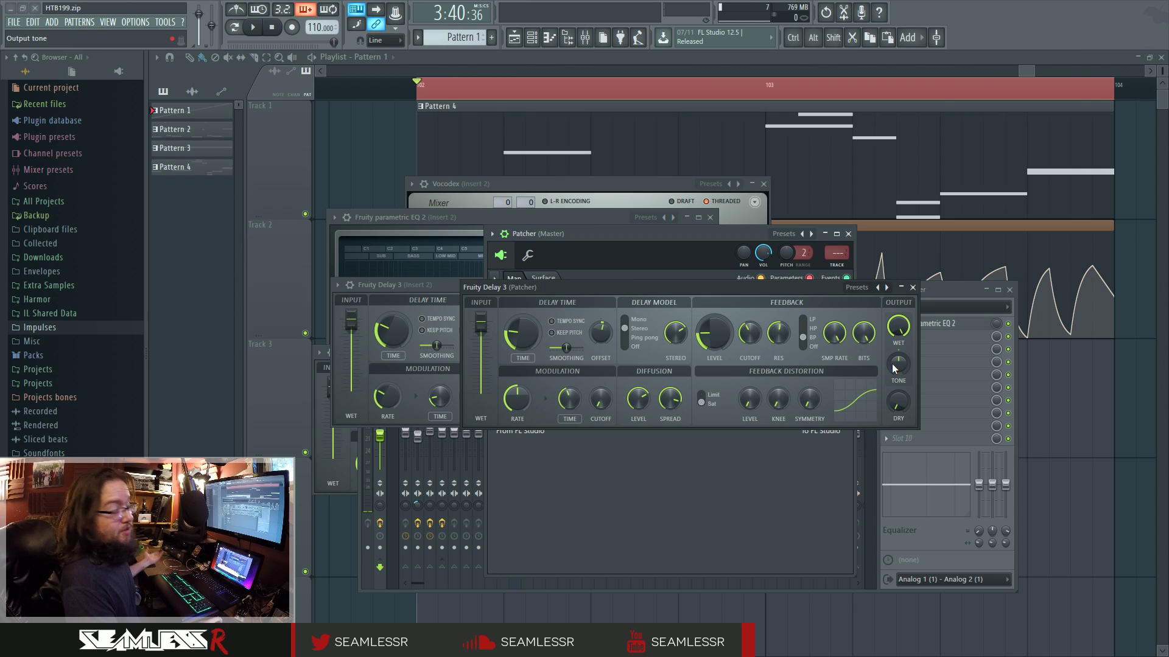
key(v)
Raise the feedback cutoff to about 14155 Hz and switch the feedback filter off, playing test notes with the output tone raised
drag(897, 364, 898, 326)
drag(749, 333, 750, 292)
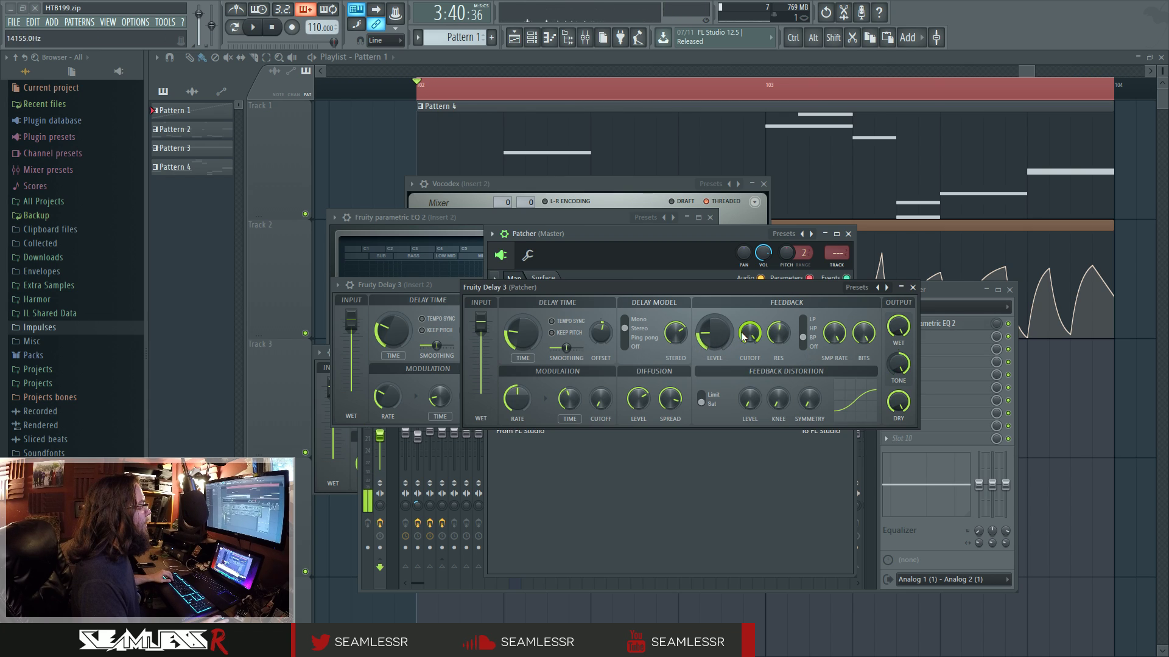
key(v)
drag(778, 333, 779, 332)
click(803, 347)
key(v)
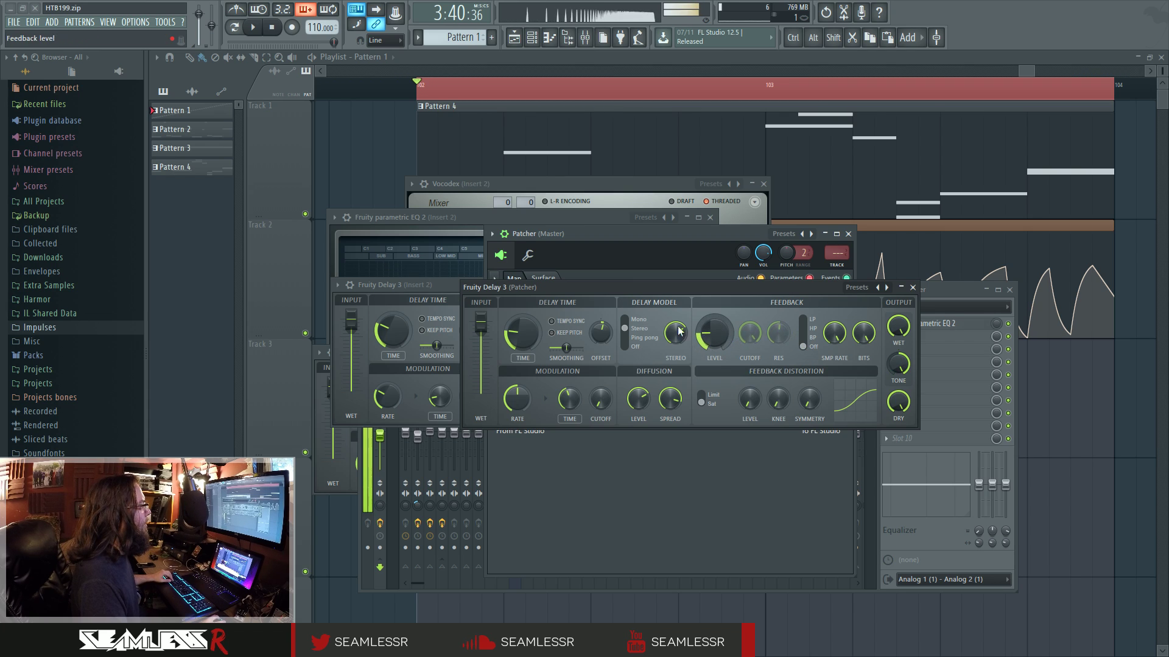
Lengthen the delay time, play a test note and bring the output tone back towards its centre
drag(522, 333, 523, 310)
key(v)
drag(898, 364, 886, 363)
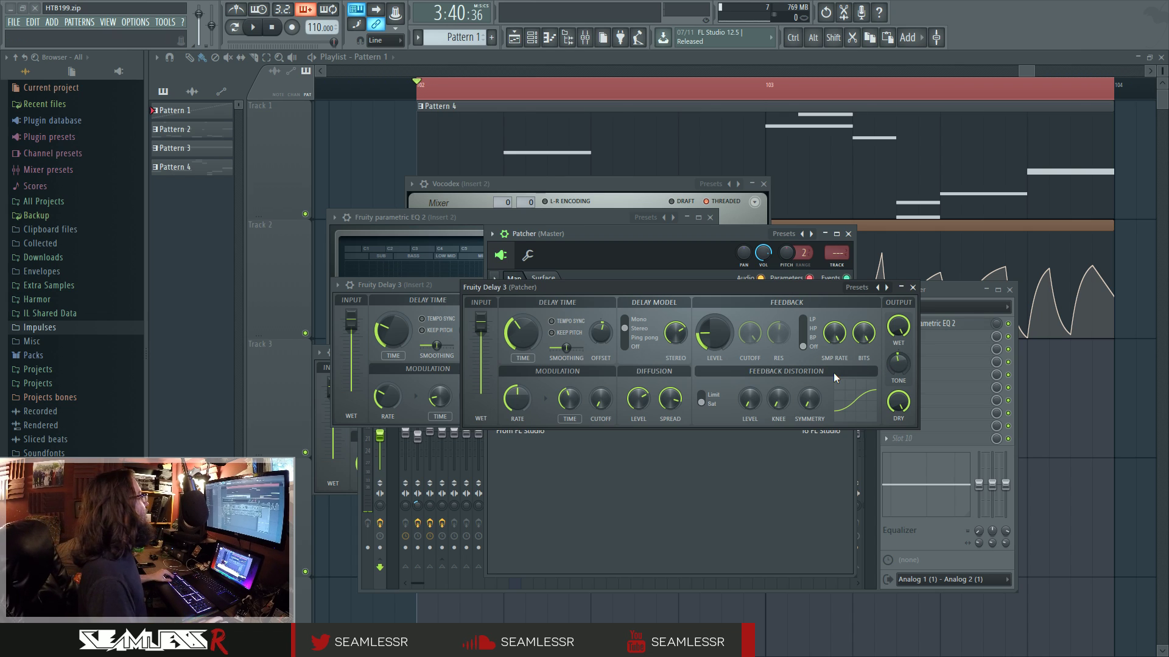
Close the Patcher with its Fruity Delay 3 and the open Fruity Delay 3 windows of Insert 2
click(913, 288)
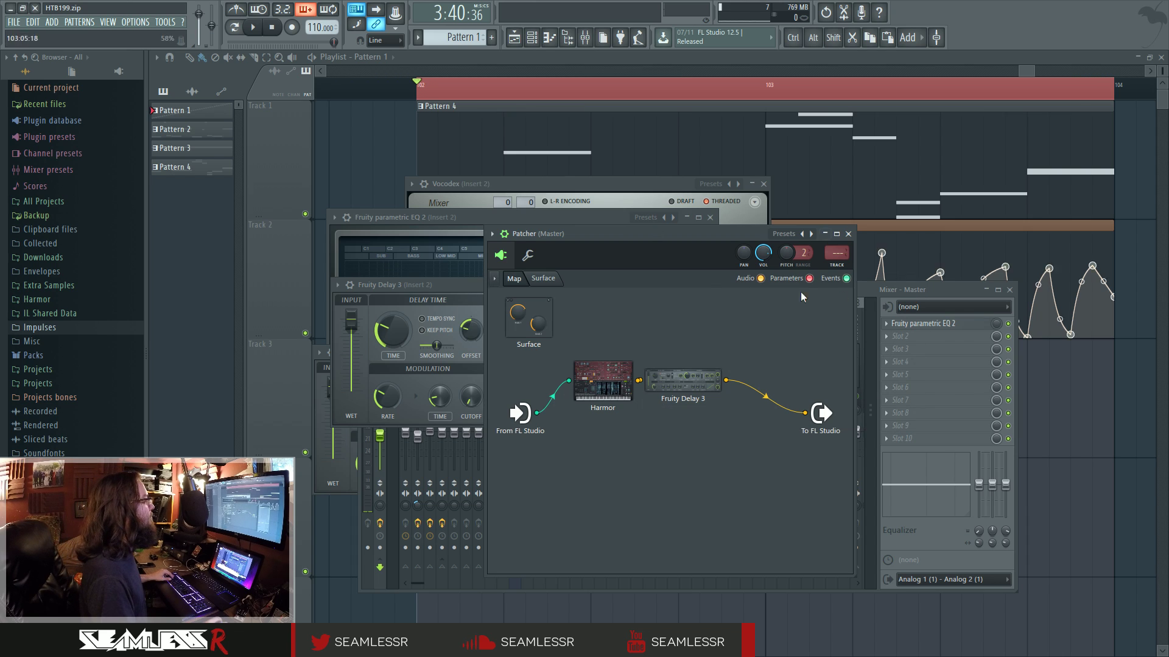
mouse_move(692, 236)
mouse_down()
mouse_move(728, 238)
mouse_move(708, 239)
mouse_up()
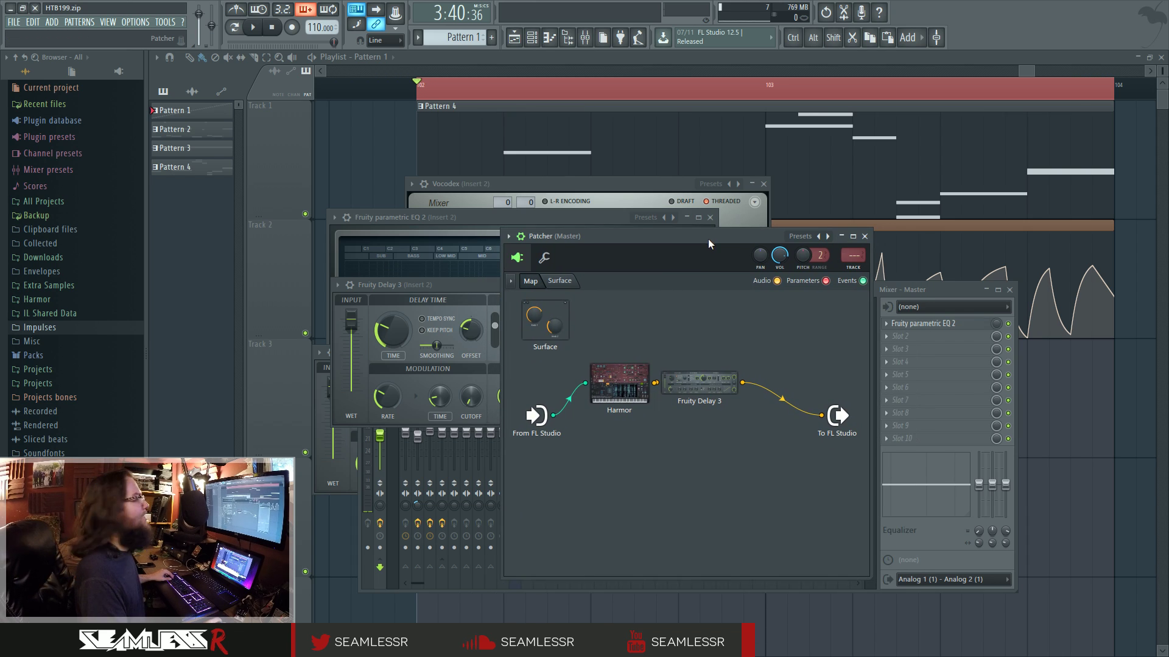
click(864, 236)
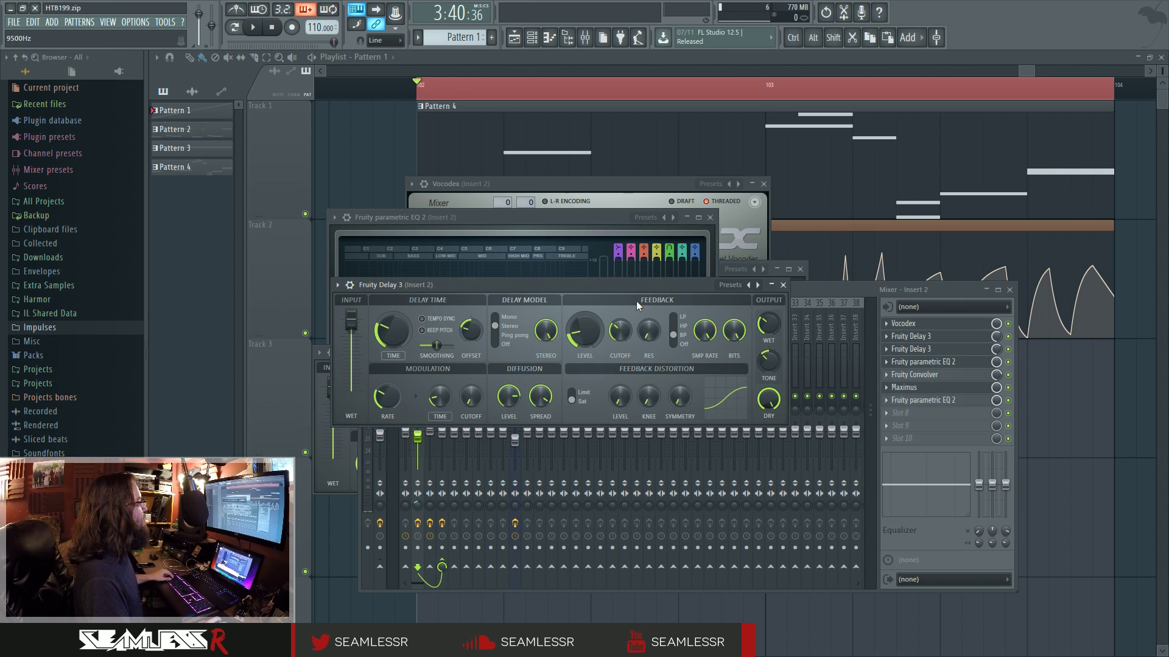
drag(730, 290, 712, 357)
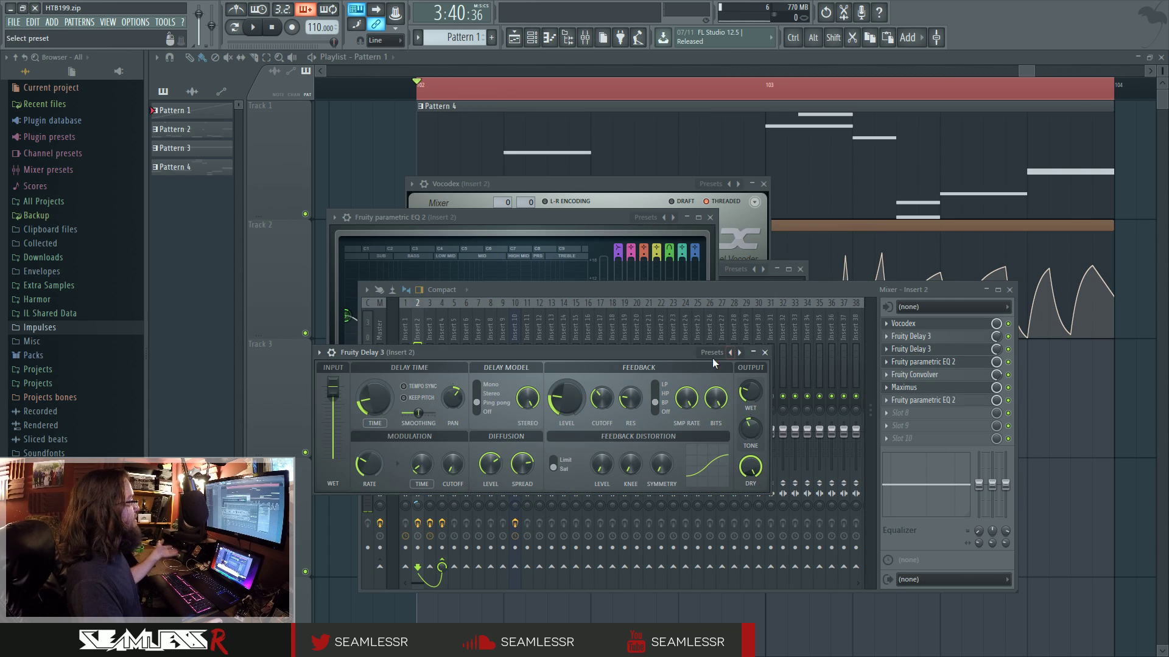
click(765, 352)
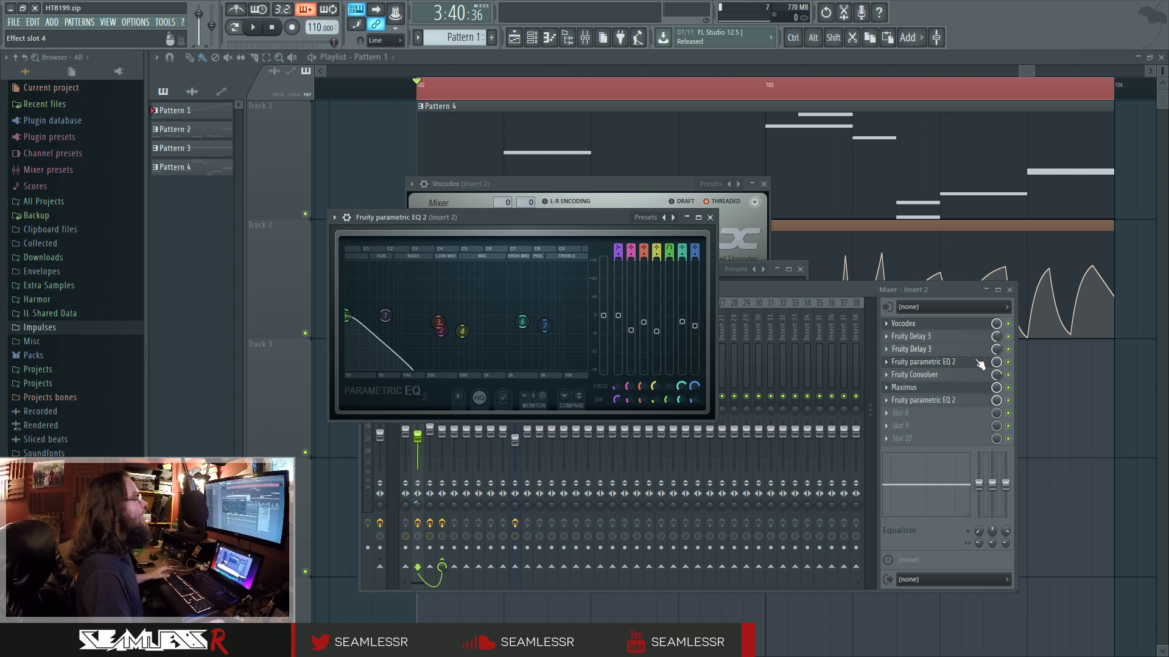
Disable the Fruity Convolver and the second Fruity Delay 3 on Insert 2
click(1009, 375)
click(1008, 349)
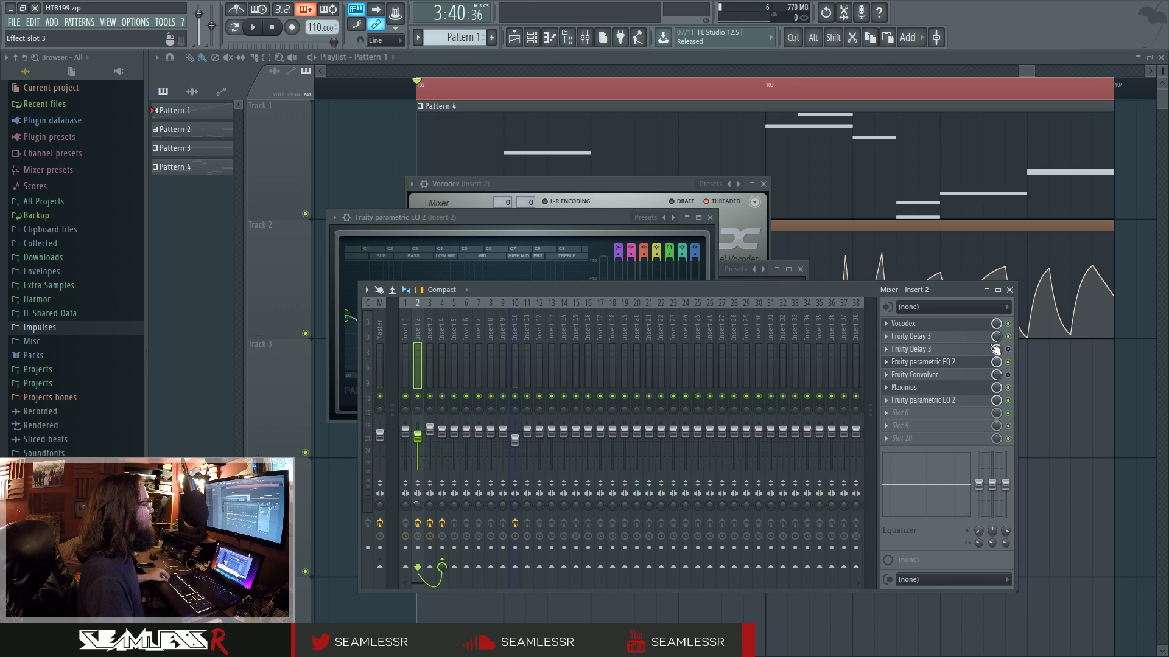
Play the pattern and set the wet output of Insert 2's first Fruity Delay 3 to 81.2%
key(space)
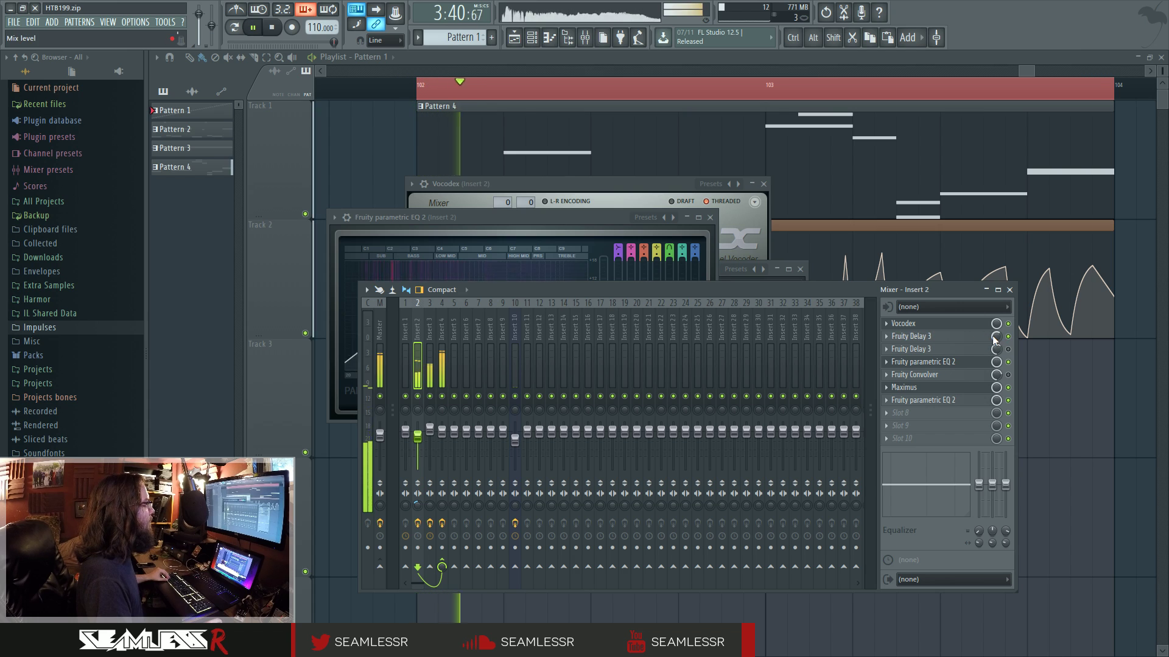
click(968, 339)
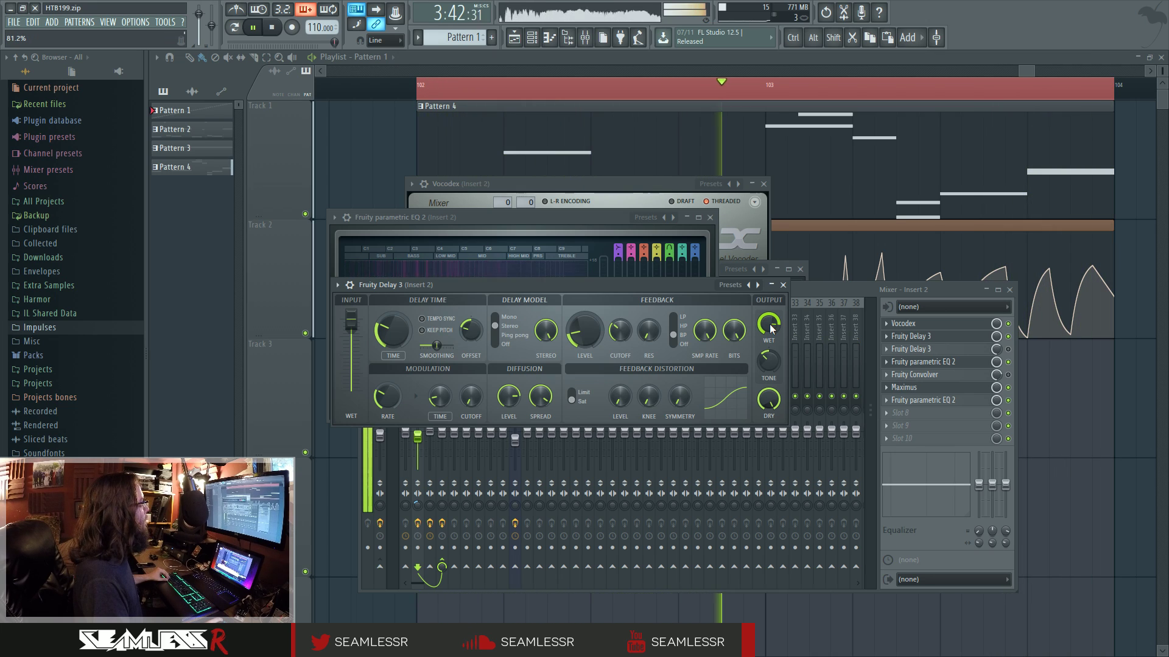
key(space)
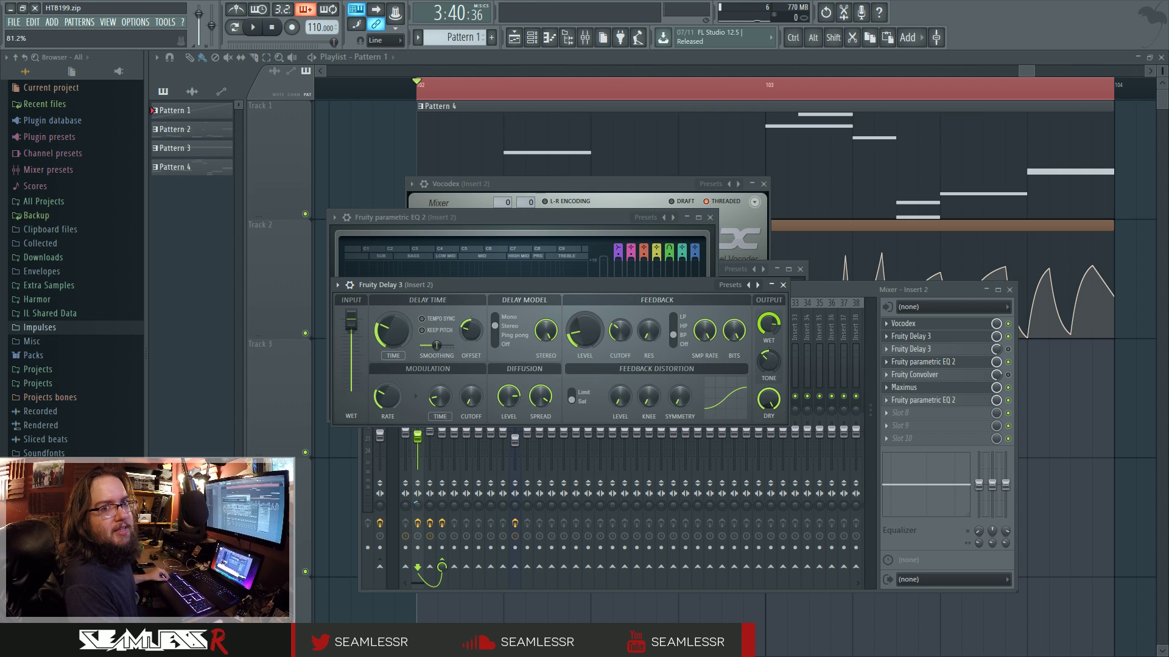
Play the pattern before and after lowering the wet output of Insert 2's first Fruity Delay 3
key(space)
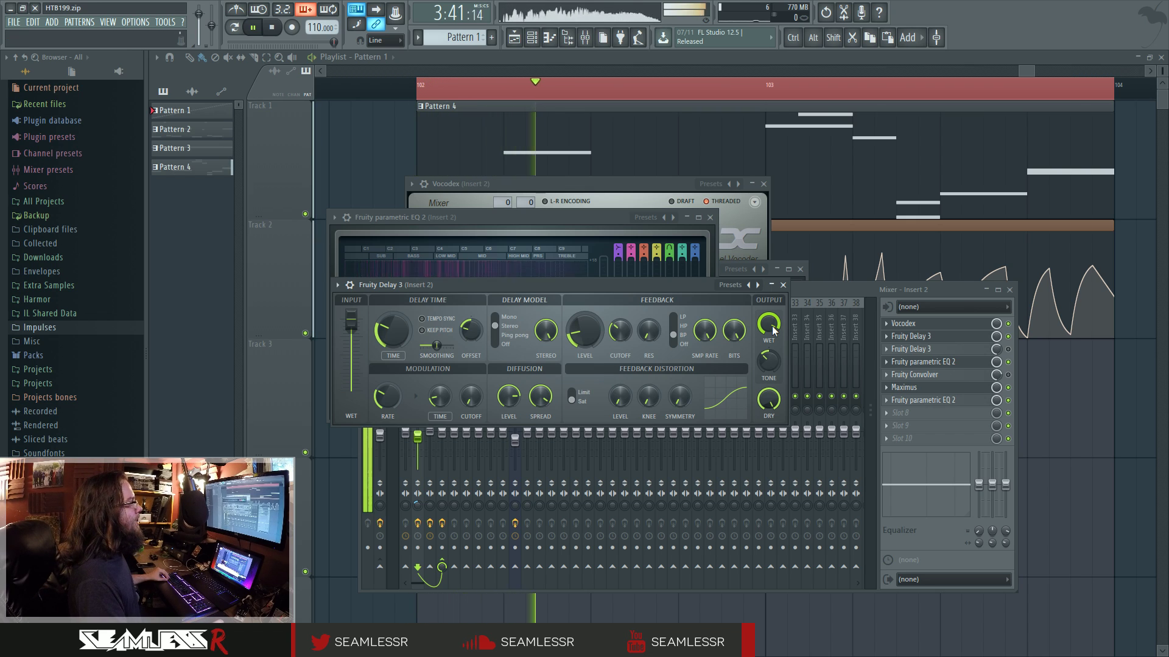
key(space)
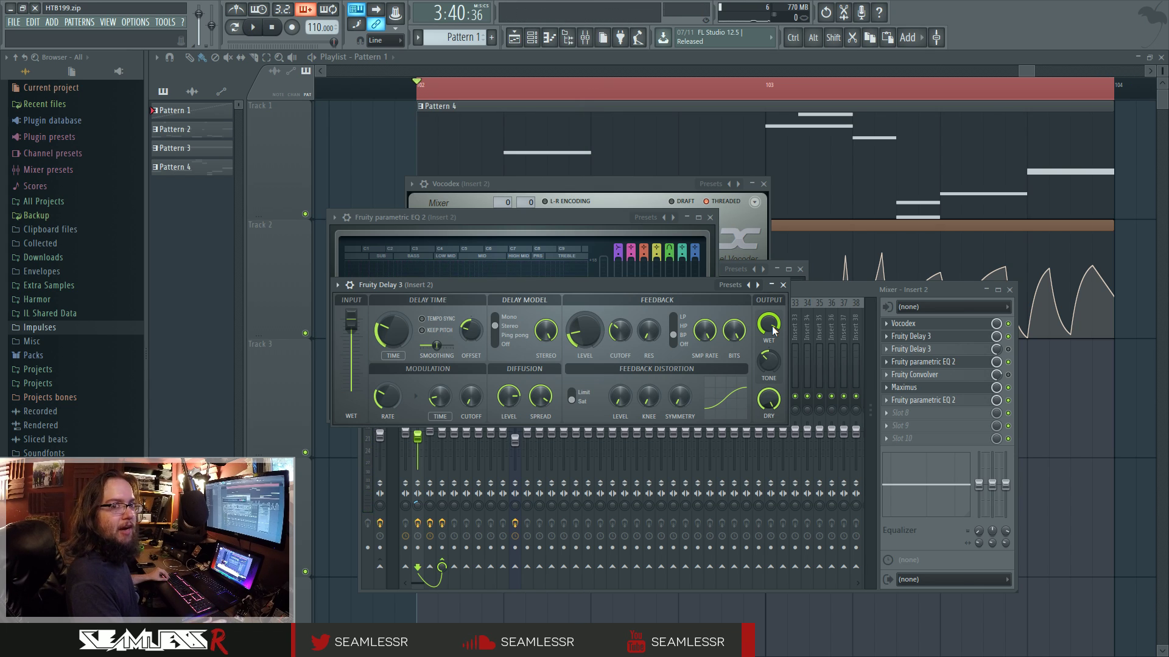
drag(771, 327, 772, 351)
key(space)
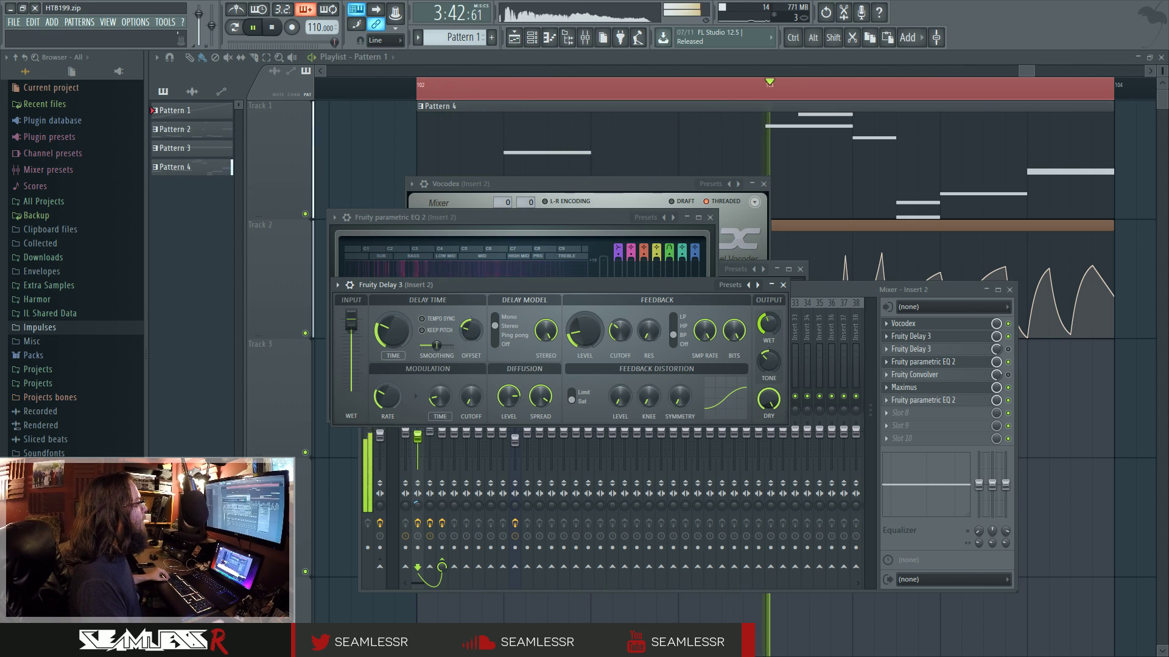
key(space)
drag(770, 326, 770, 327)
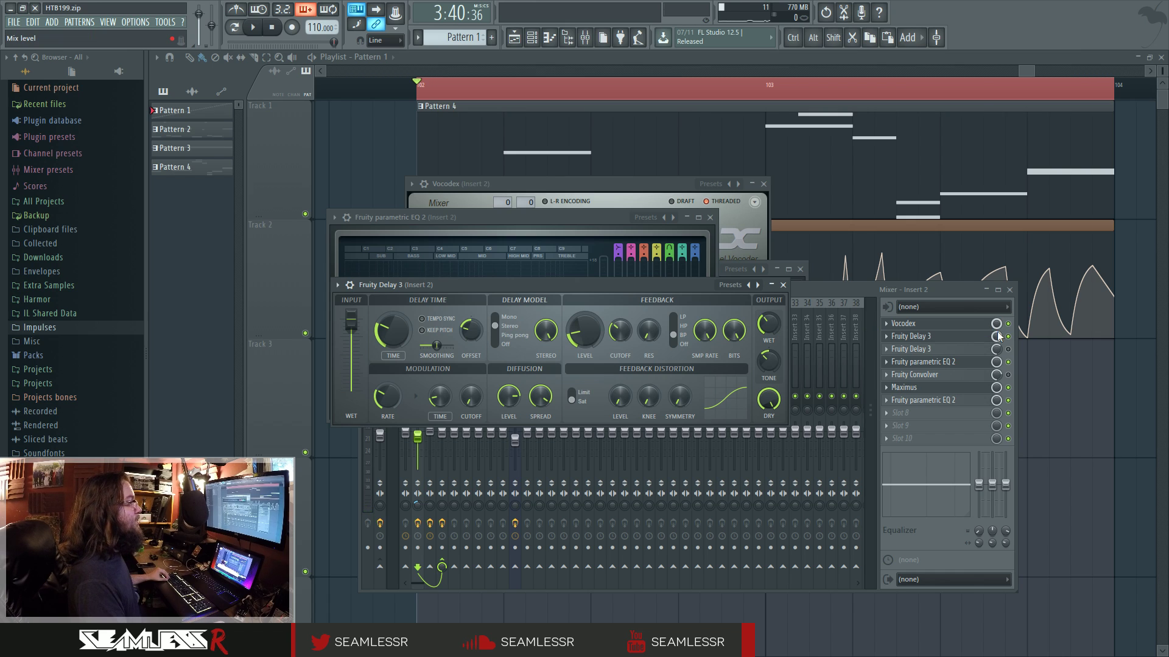
Enable the second Fruity Delay 3 and the Fruity Convolver on Insert 2 and open both effects
click(907, 295)
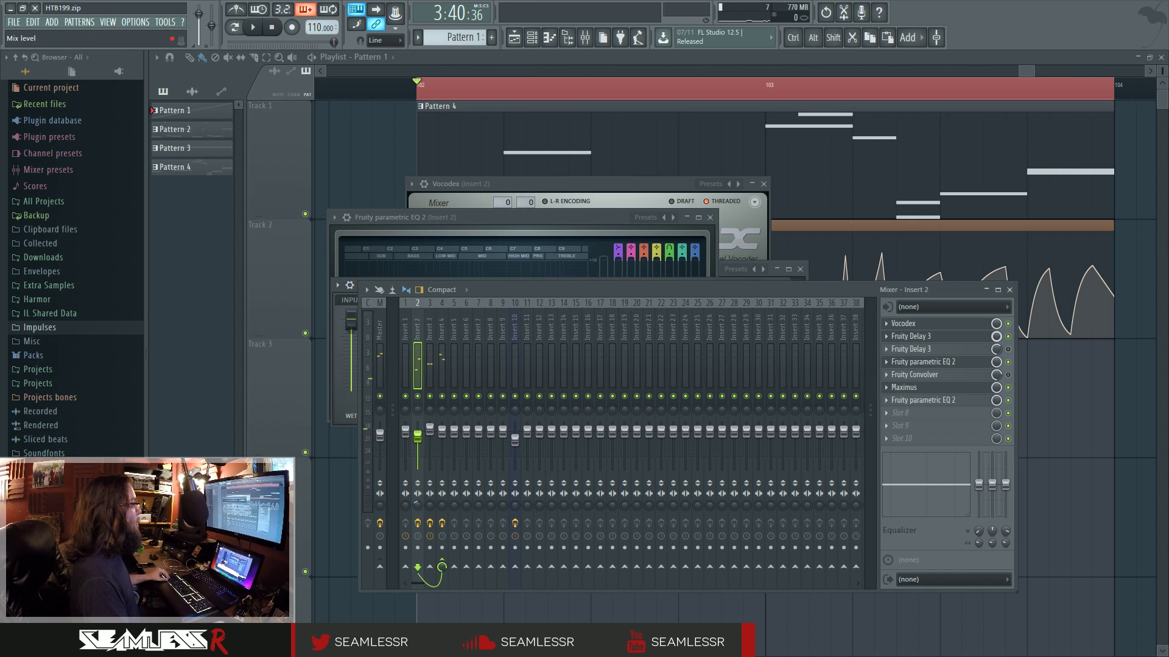
click(925, 336)
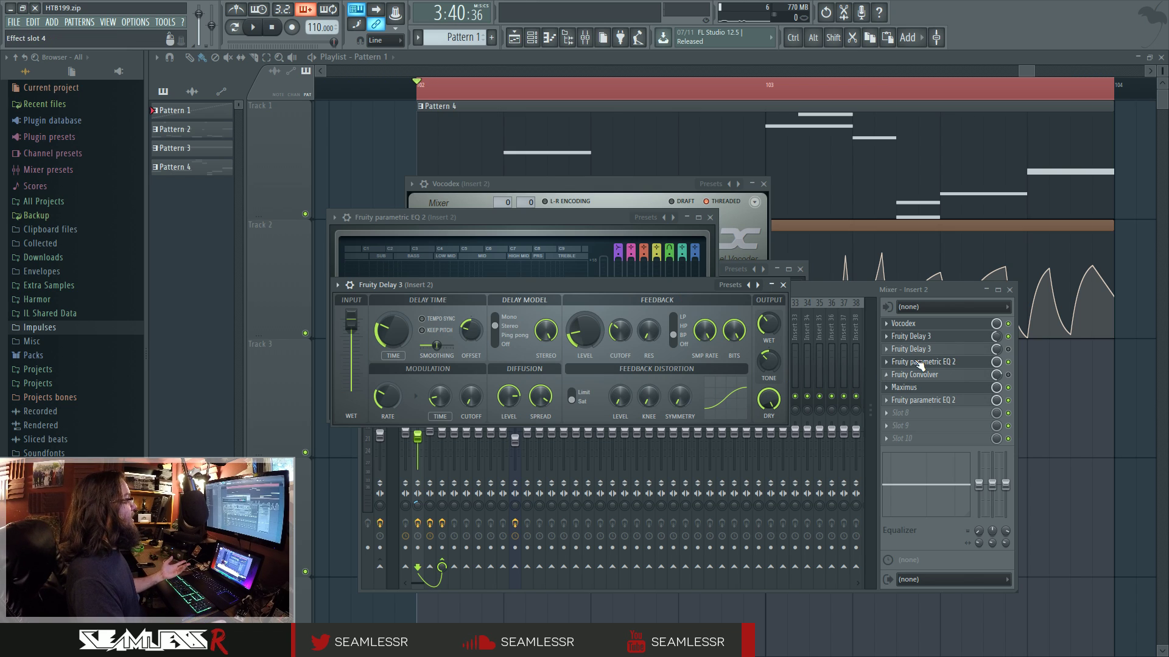
click(1008, 351)
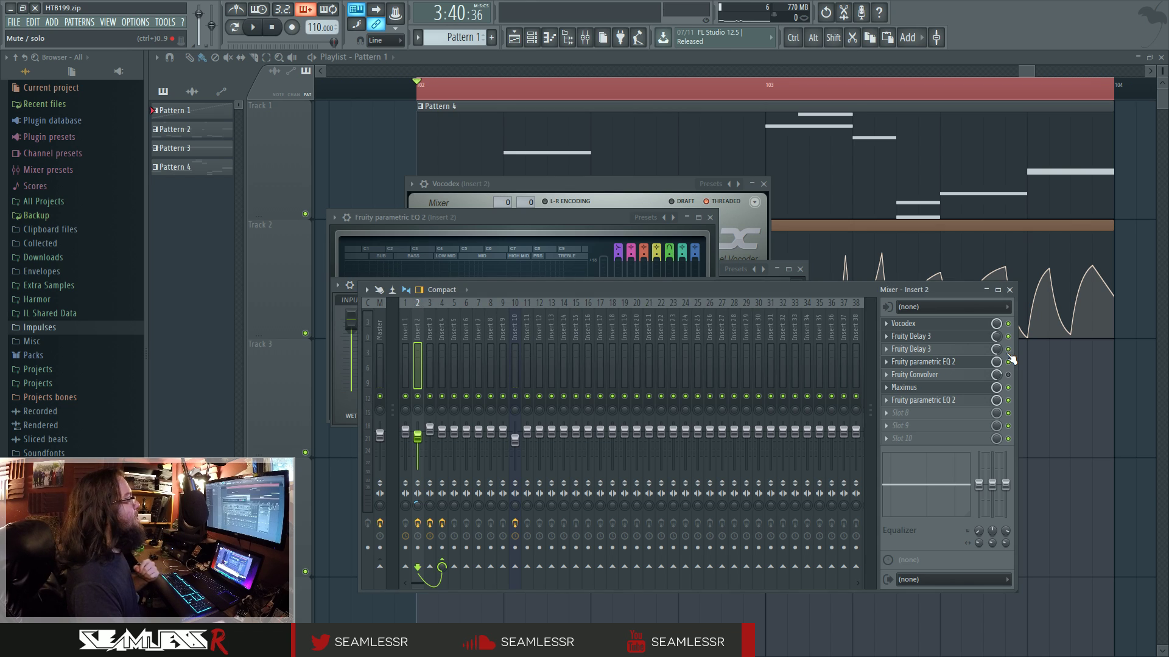
click(954, 353)
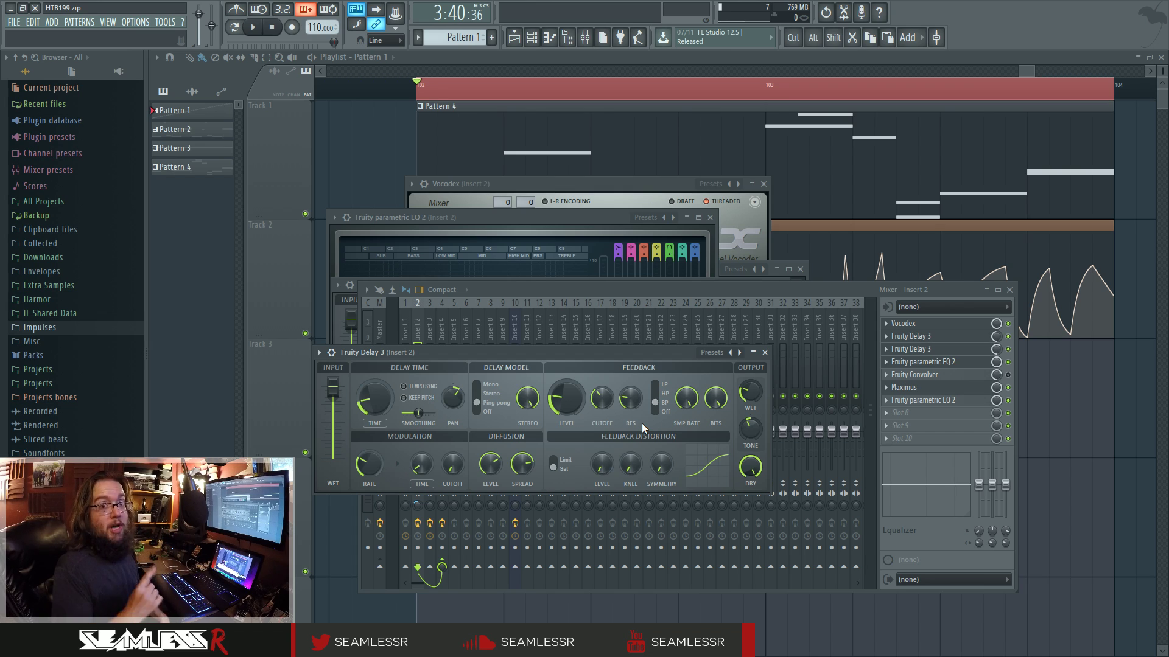
click(1007, 376)
click(949, 376)
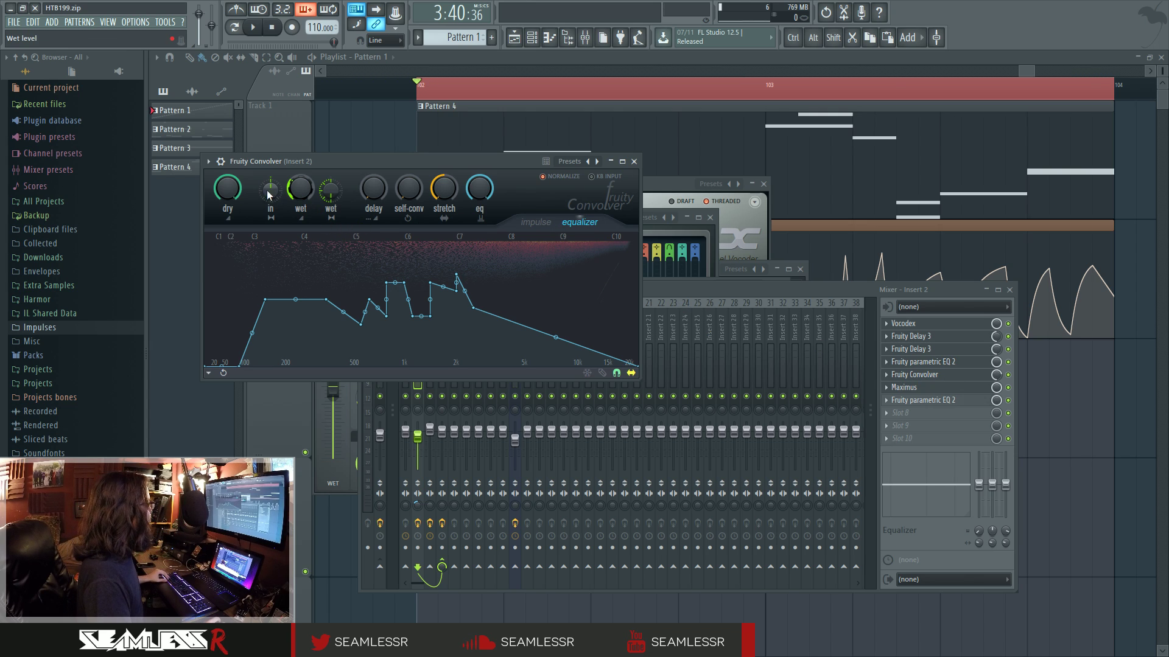
Audition the Fruity Convolver's fully wet signal during playback, then restore its dry and wet levels
drag(227, 189, 239, 258)
key(space)
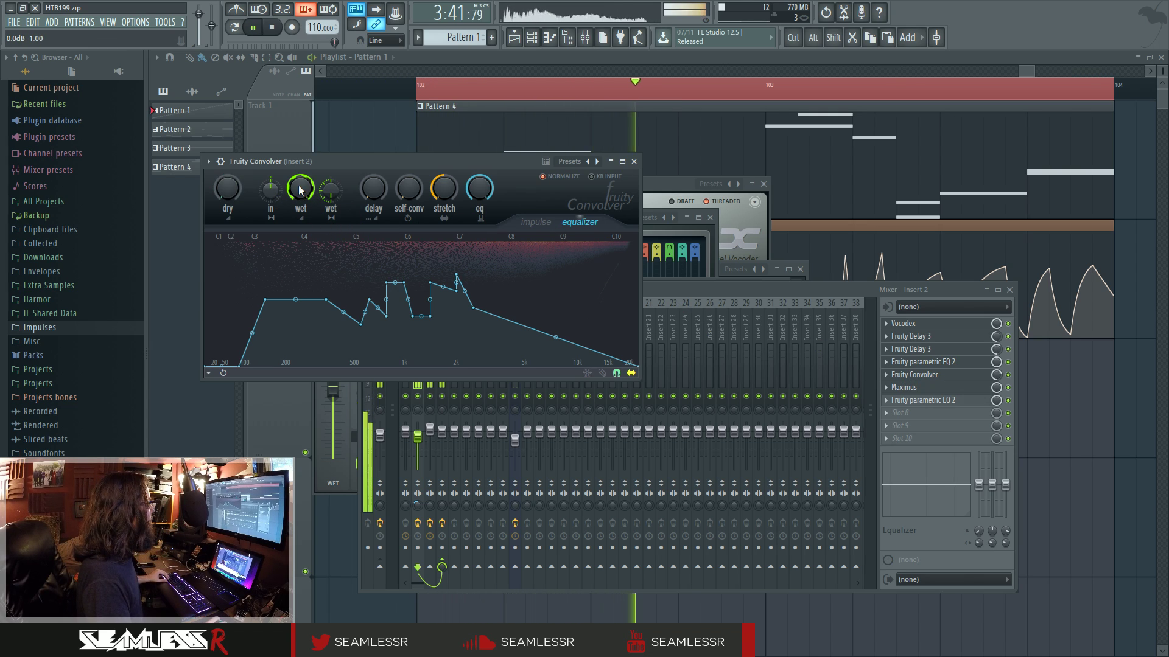
drag(228, 189, 227, 146)
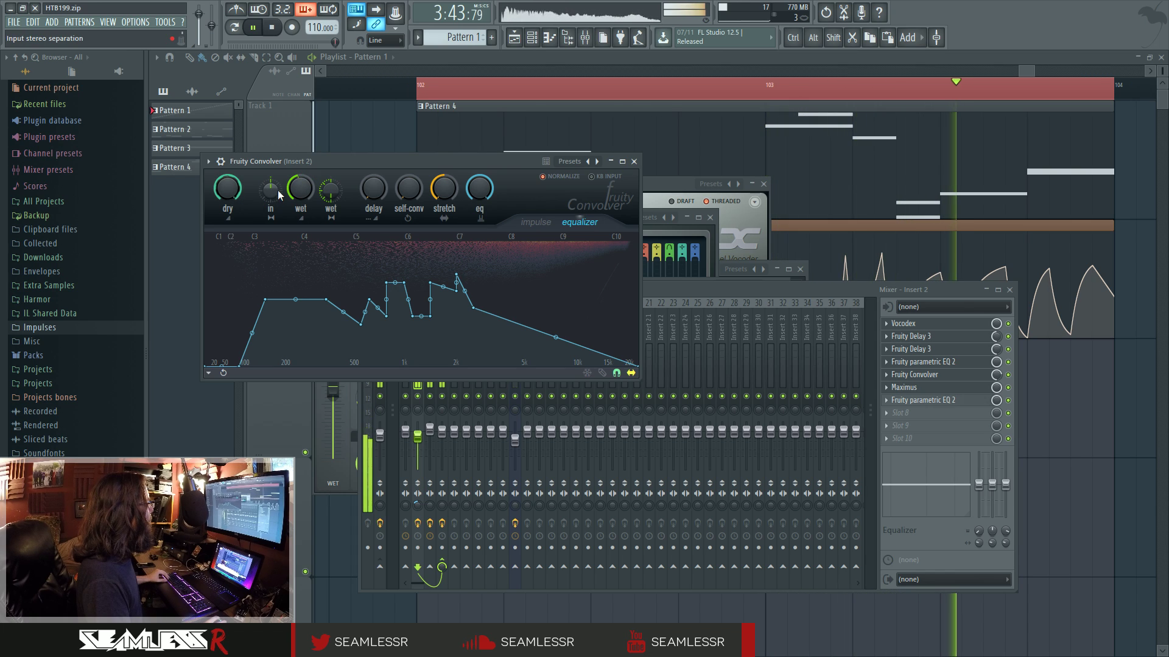
drag(300, 185, 299, 190)
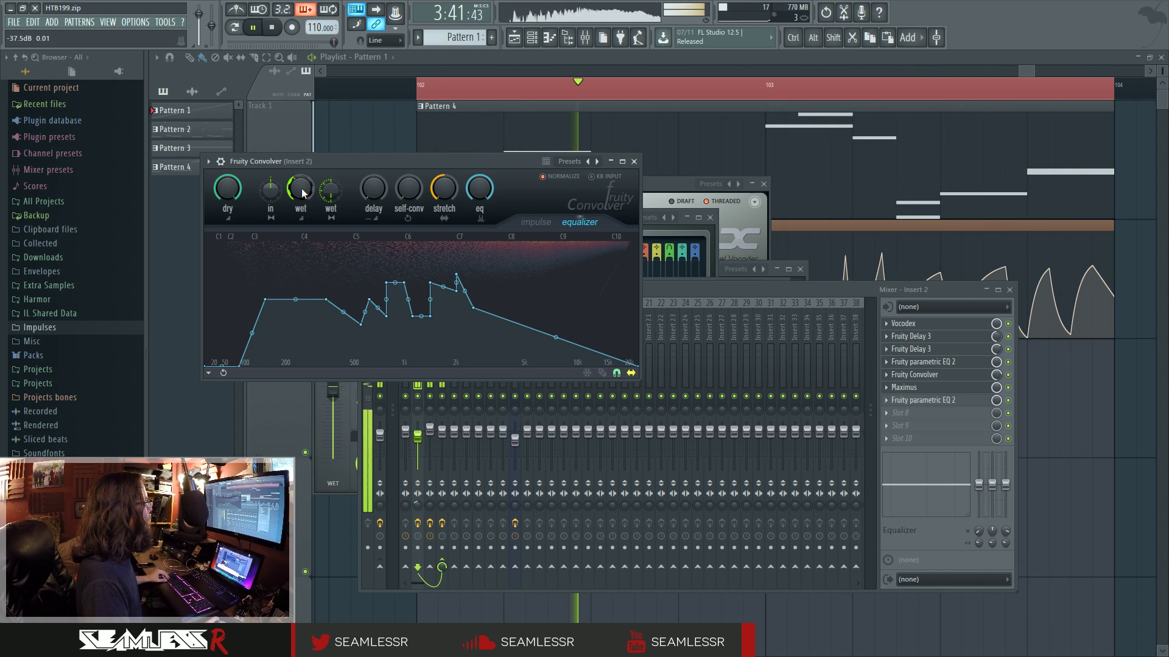
key(space)
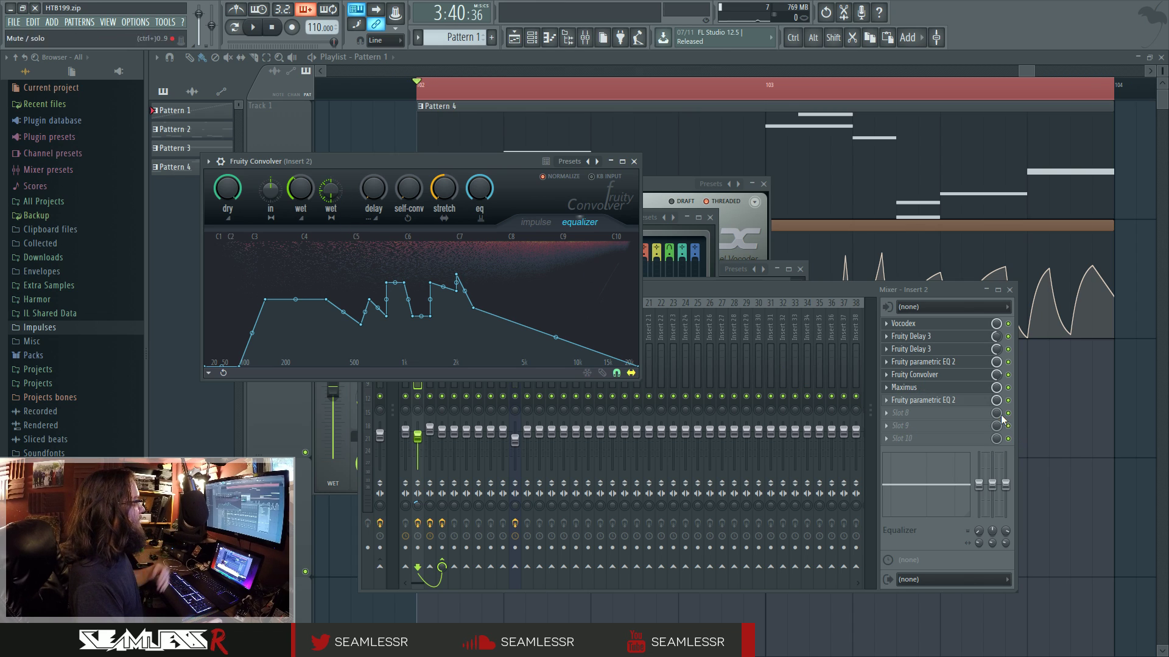
Open Maximus on Insert 2, examine its low, mid and high band curves and stereo separation, and close it
click(981, 391)
click(983, 392)
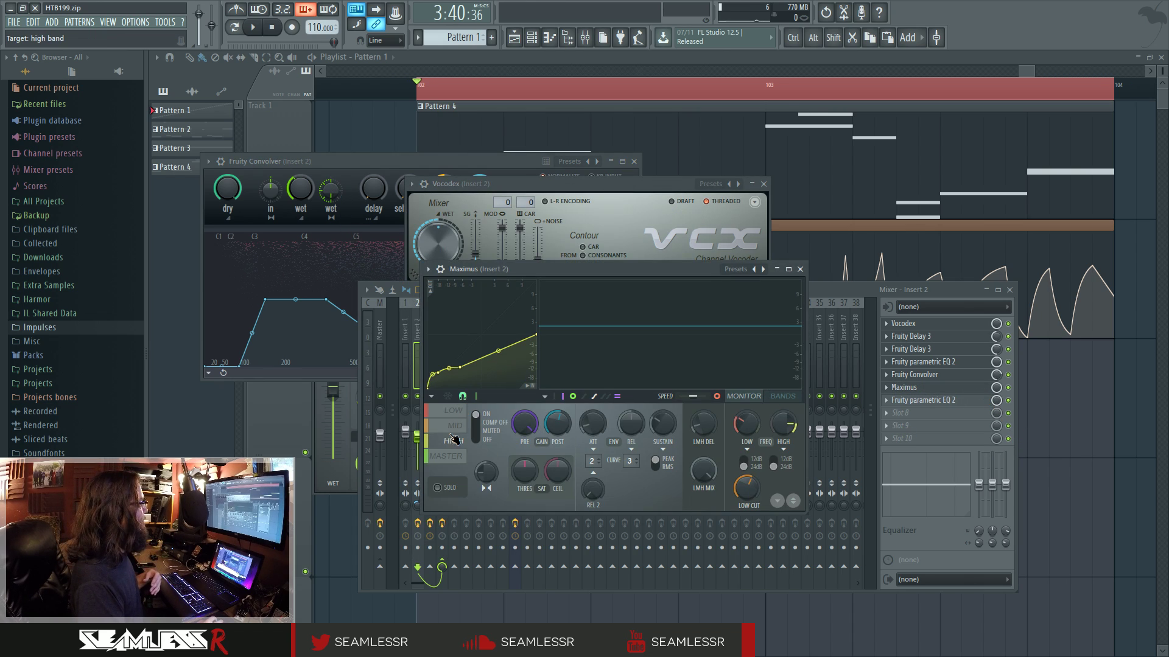
click(454, 441)
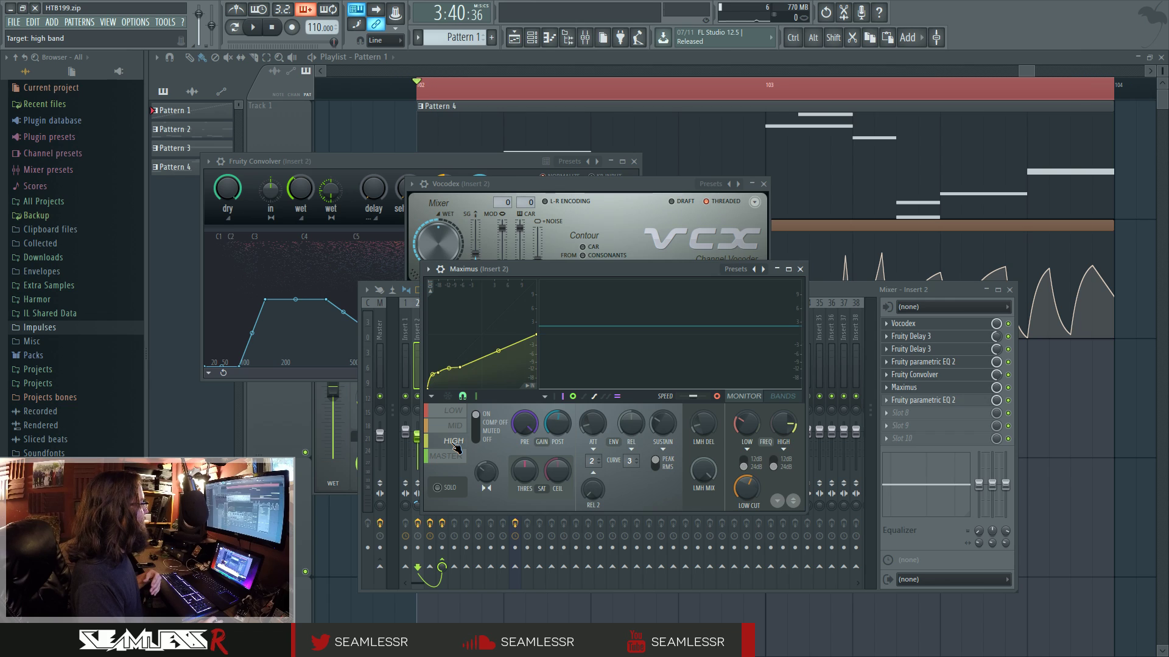
click(453, 411)
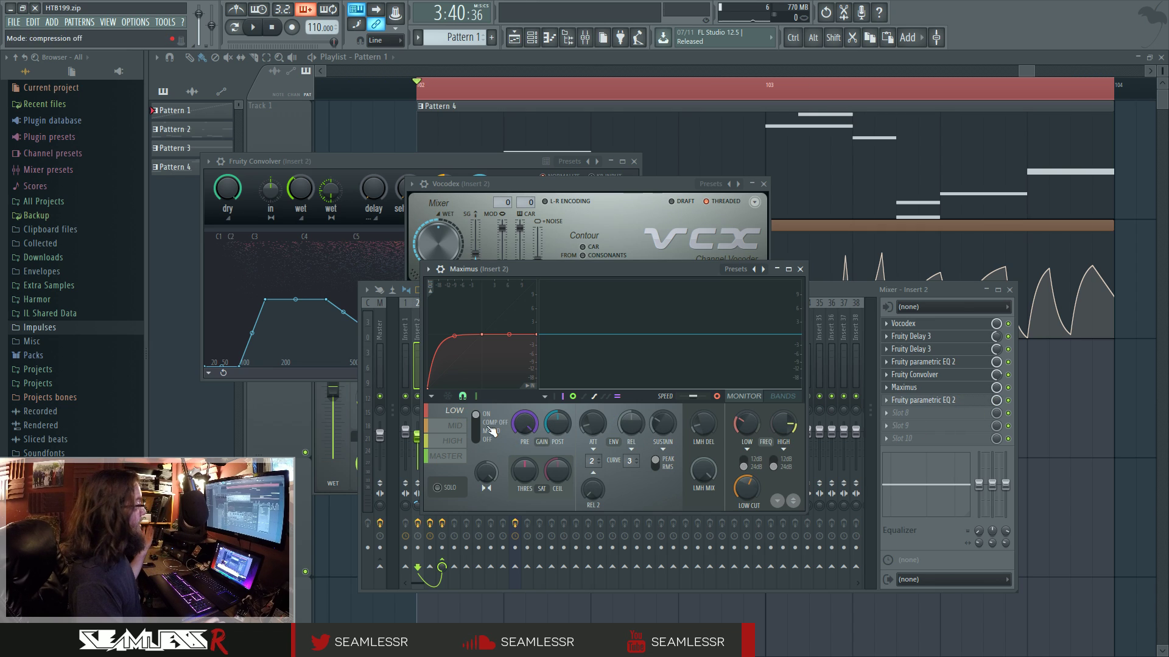
click(453, 442)
click(455, 425)
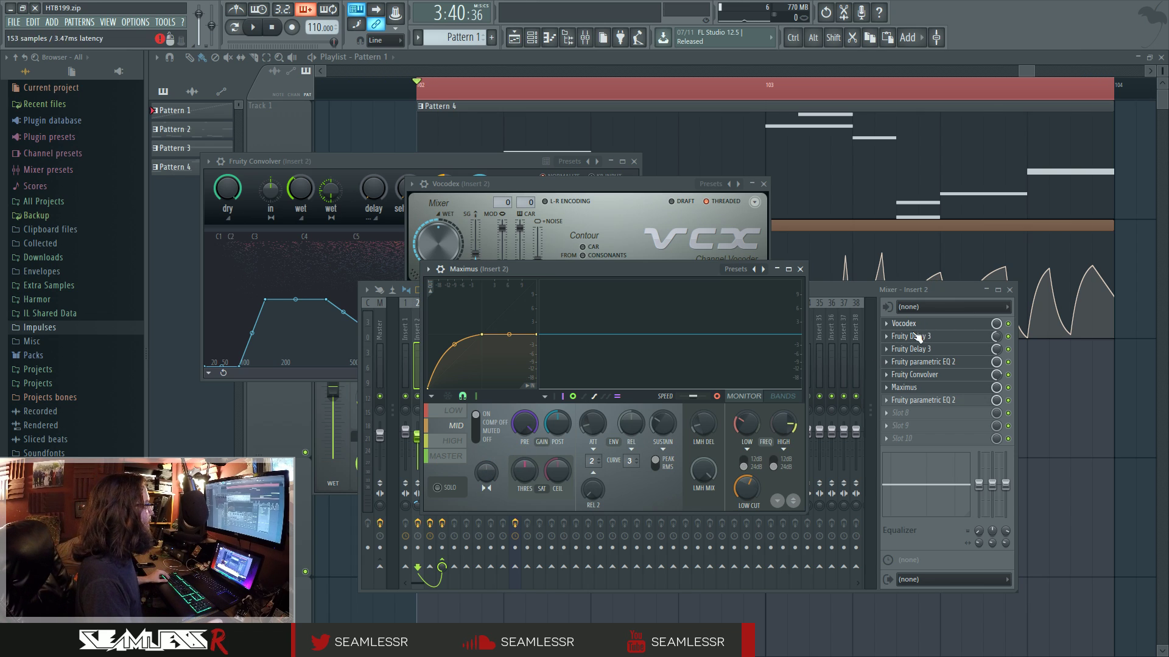
drag(486, 473, 486, 412)
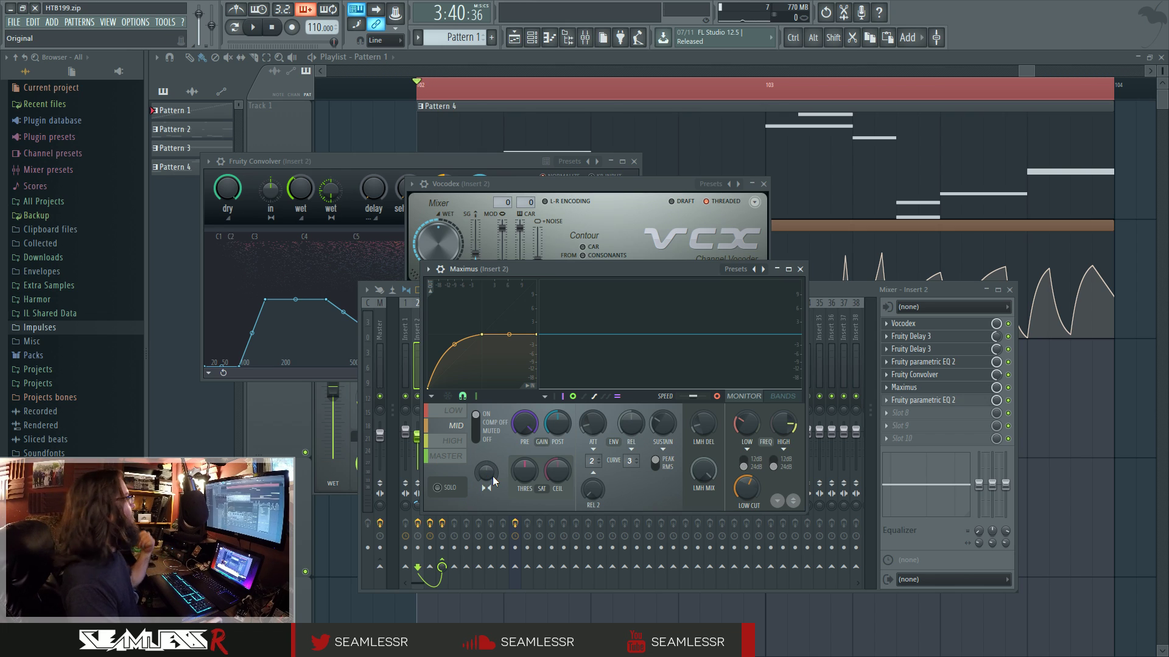
click(801, 270)
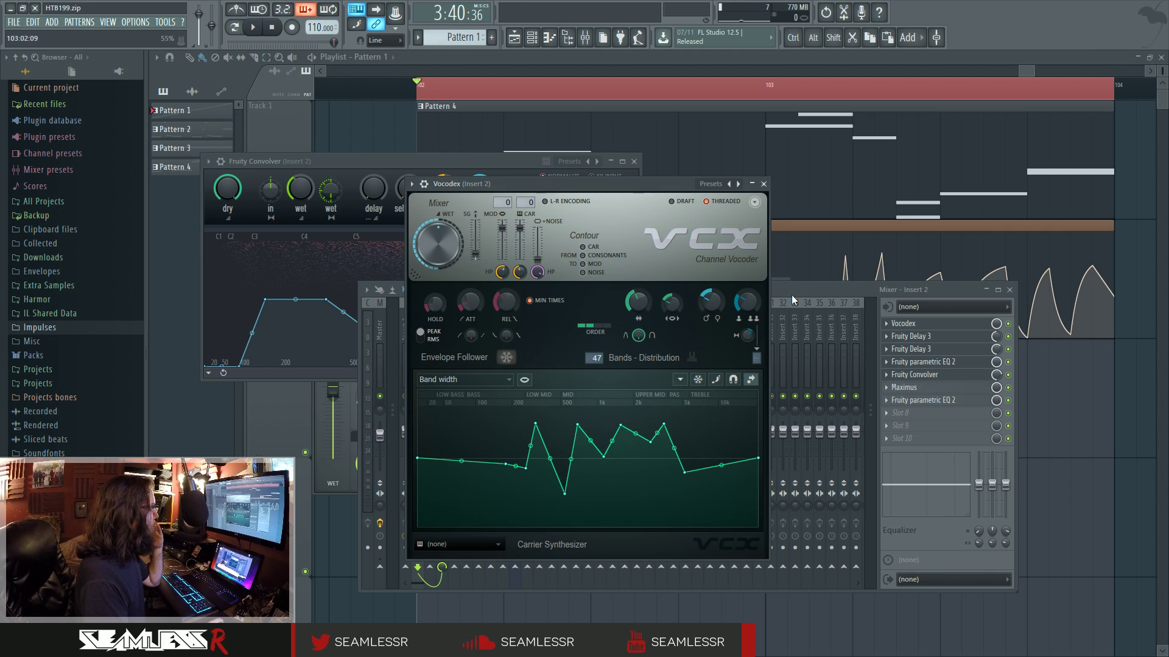
click(913, 387)
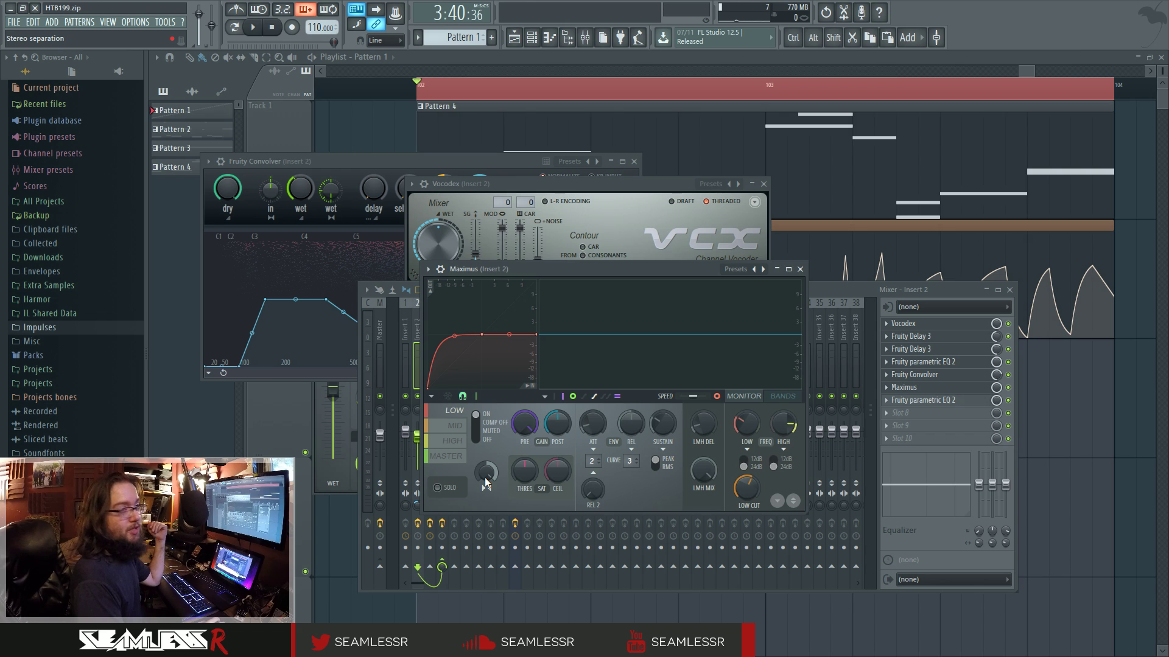
click(801, 269)
Open the last Fruity parametric EQ 2 on Insert 2 and examine its curve while the pattern plays
click(947, 401)
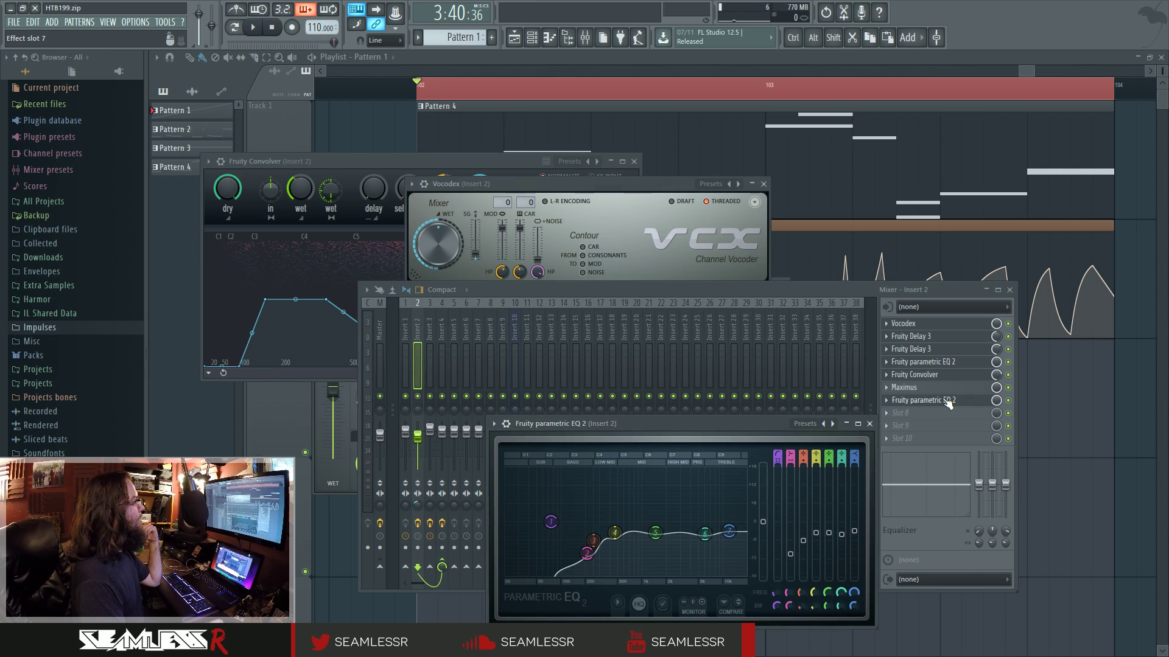
click(946, 401)
click(946, 401)
drag(727, 441, 677, 296)
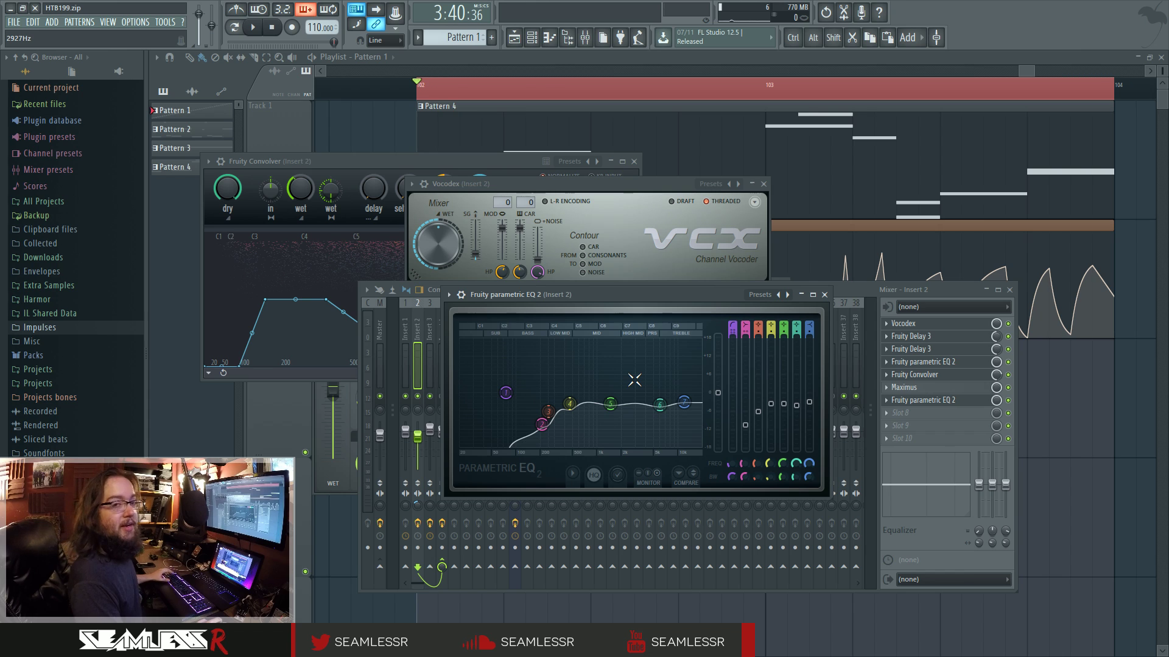
key(space)
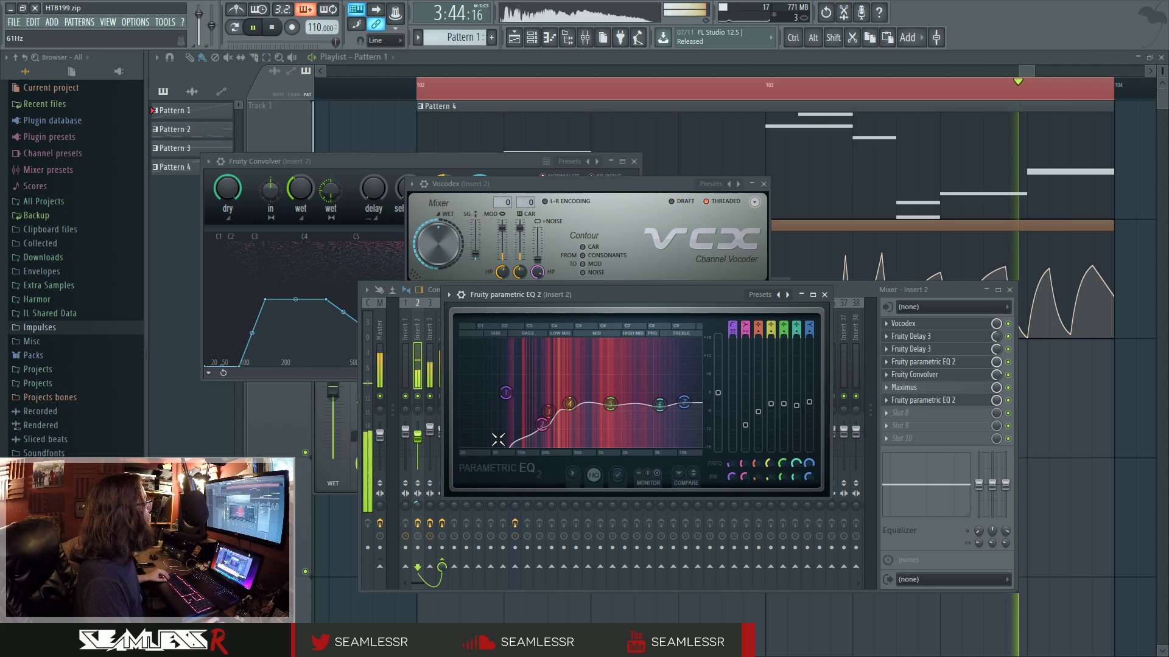
key(space)
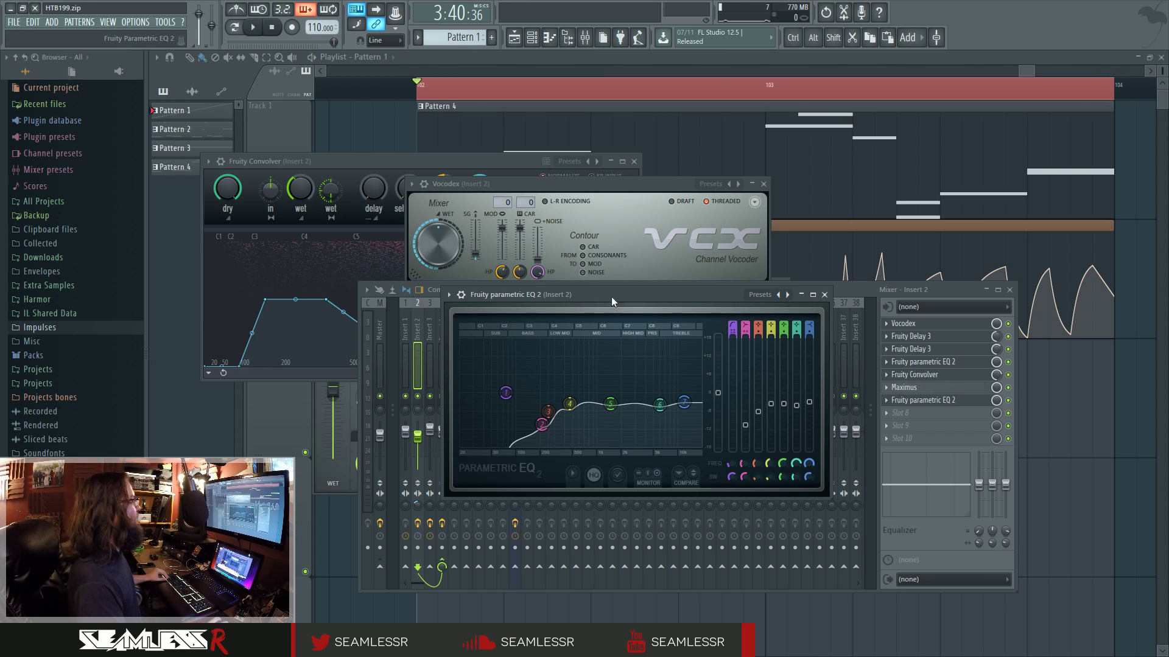
drag(664, 315, 665, 367)
Select Insert 3, inspect its Fruity parametric EQ 2 and bring the mixer back to the front
click(426, 305)
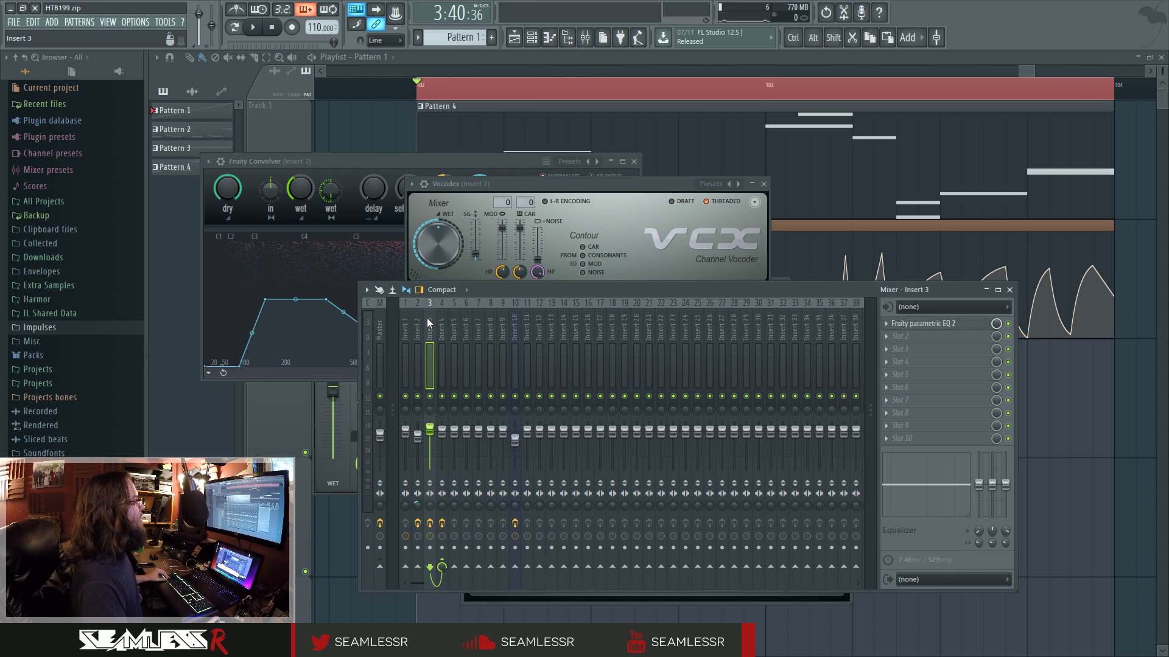
click(944, 324)
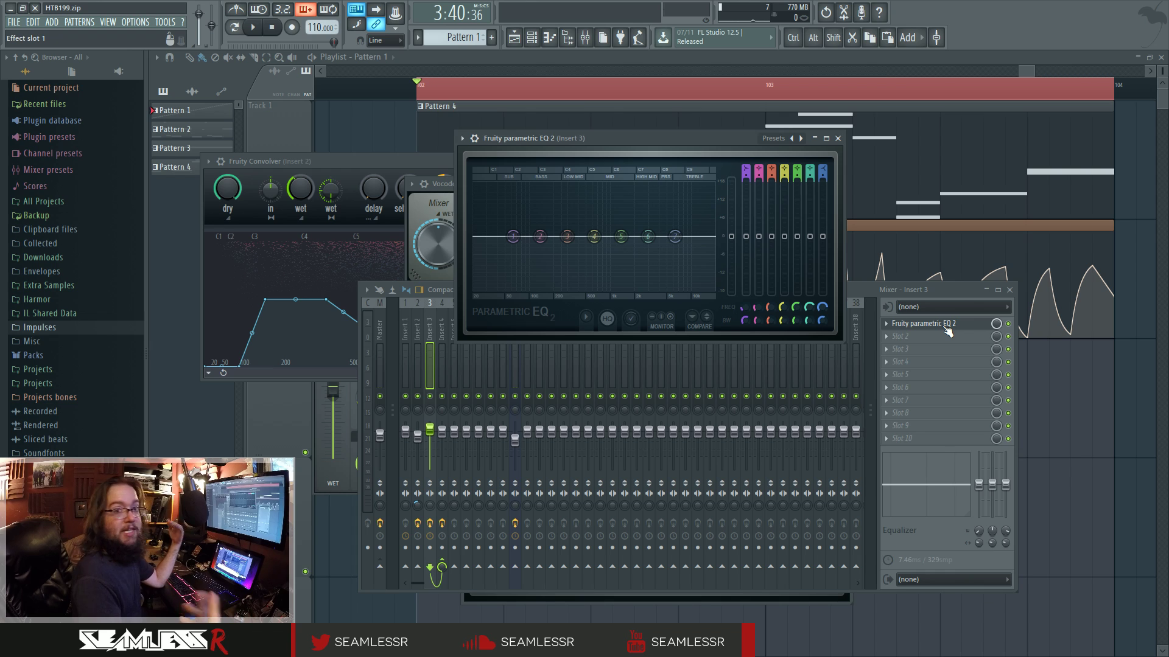
click(860, 287)
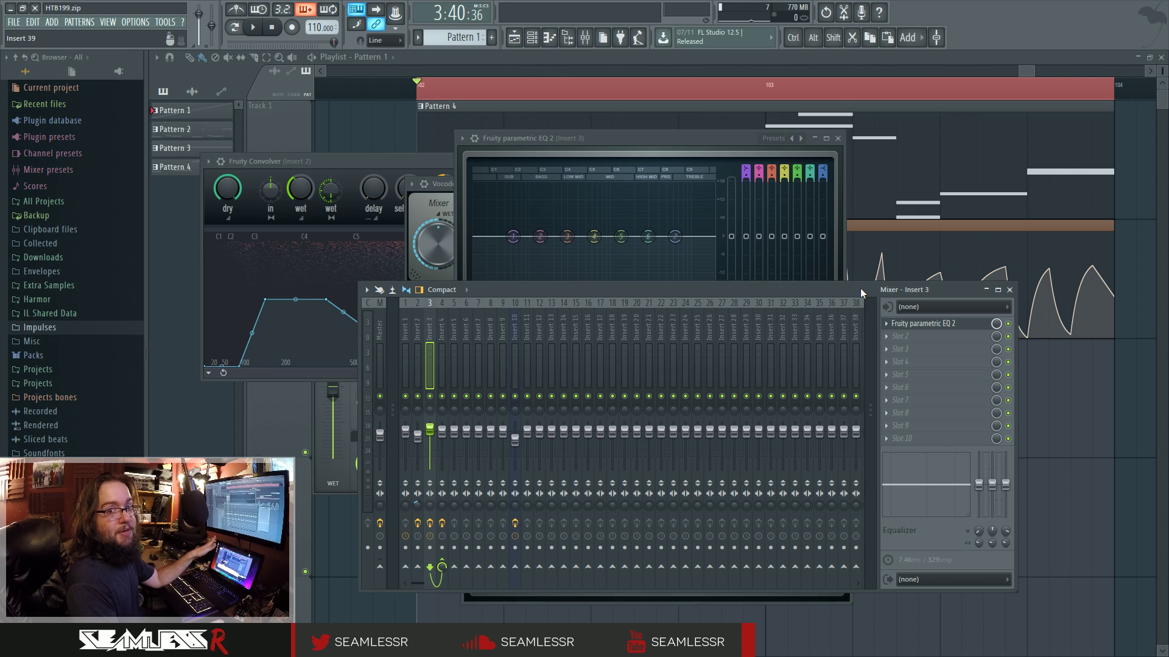
Play the pattern briefly and switch between Insert 2 and Insert 3 to compare the two tracks
click(418, 335)
click(427, 335)
key(space)
key(space)
click(422, 338)
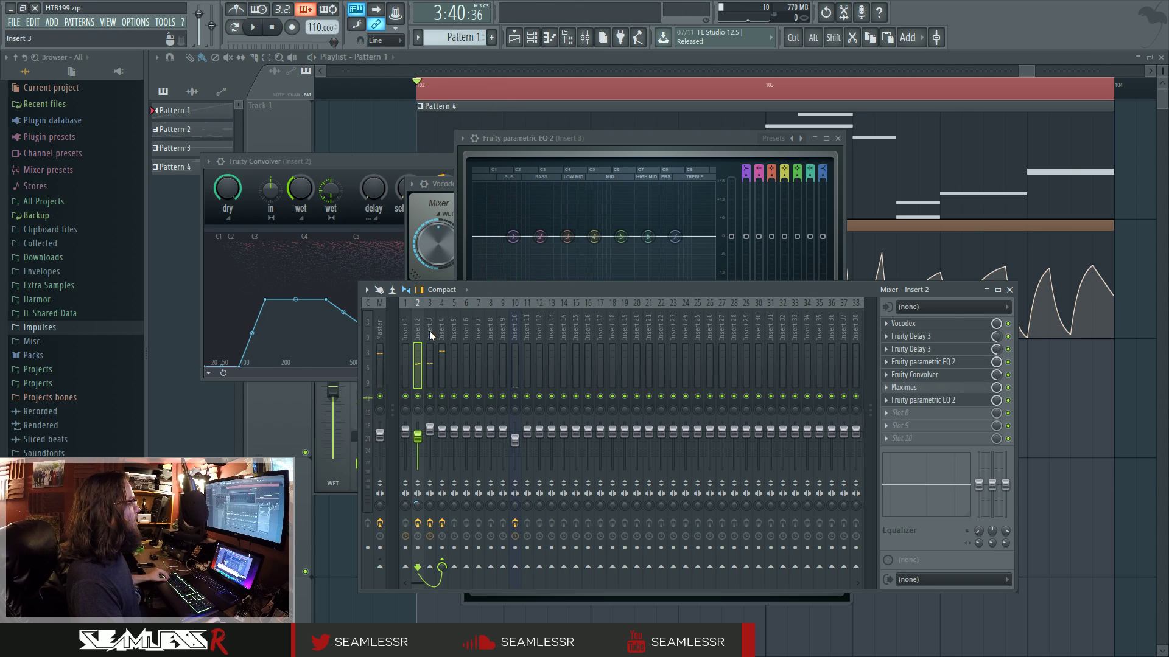
click(429, 331)
Open the Fruity Limiter on Insert 4 and watch its limiting during pattern playback
click(443, 333)
click(924, 325)
click(924, 325)
click(924, 325)
key(space)
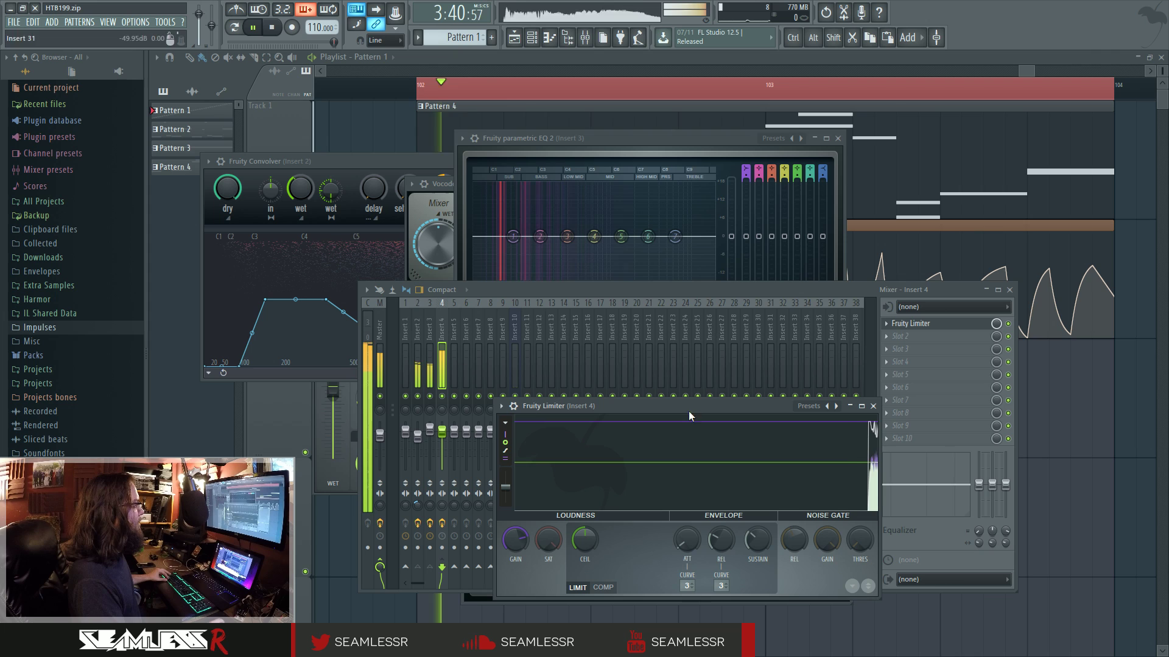
drag(689, 414, 701, 409)
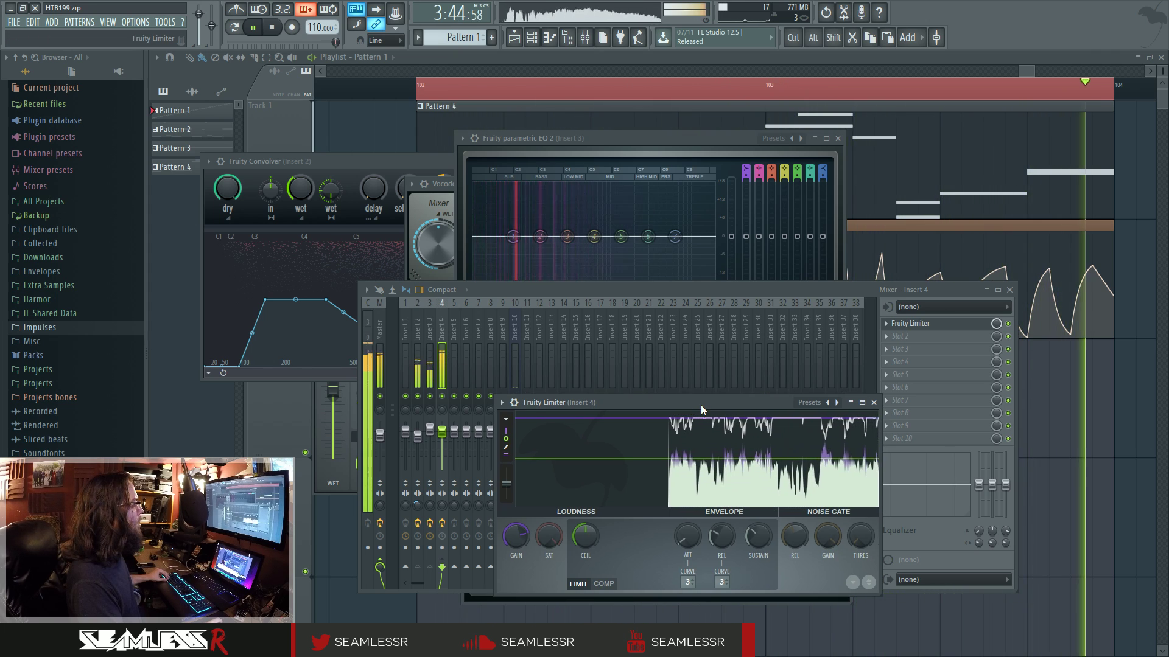
key(space)
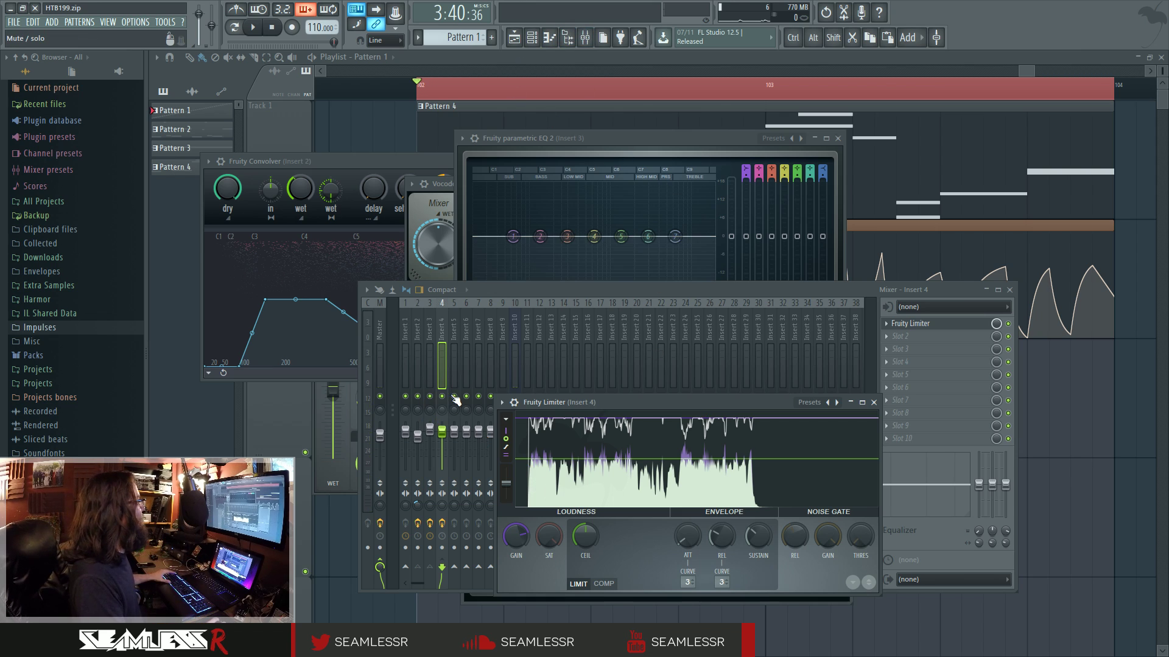
Compare playback of the pattern with Insert 3 muted and unmuted
key(space)
click(431, 397)
key(space)
key(space)
key(space)
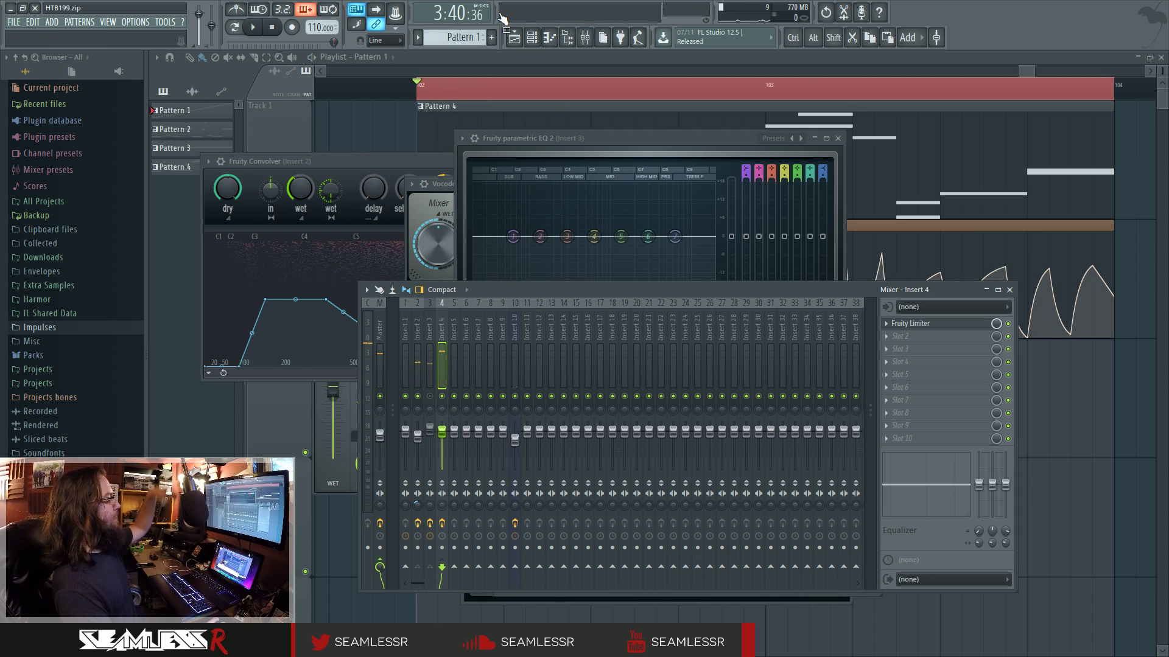
key(space)
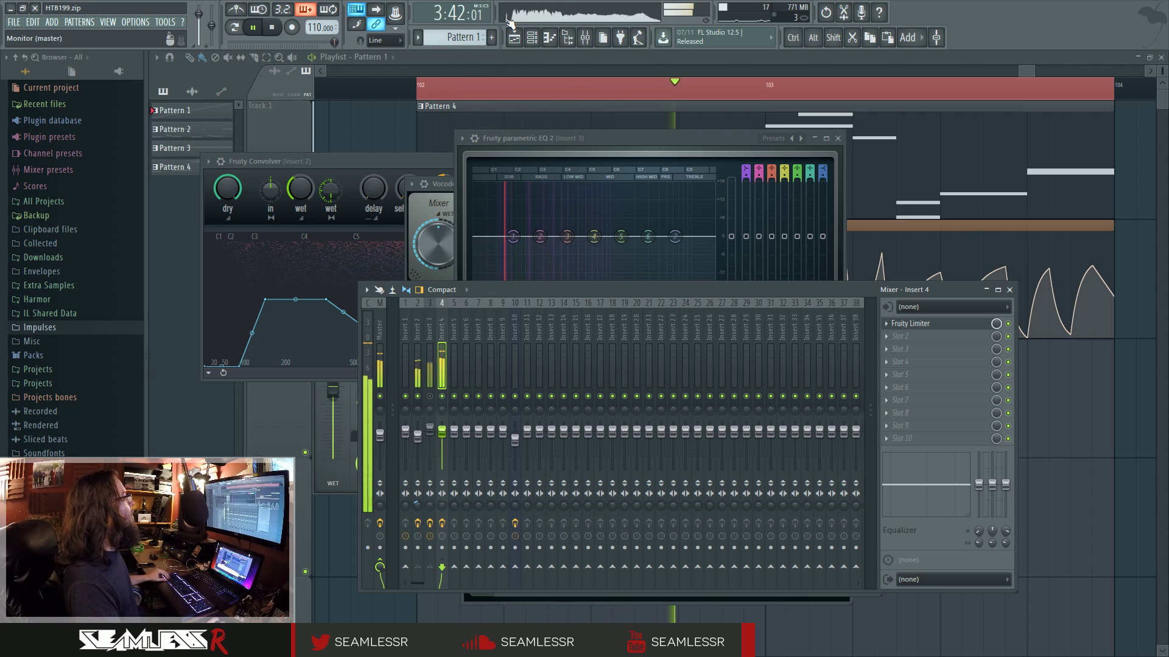
key(space)
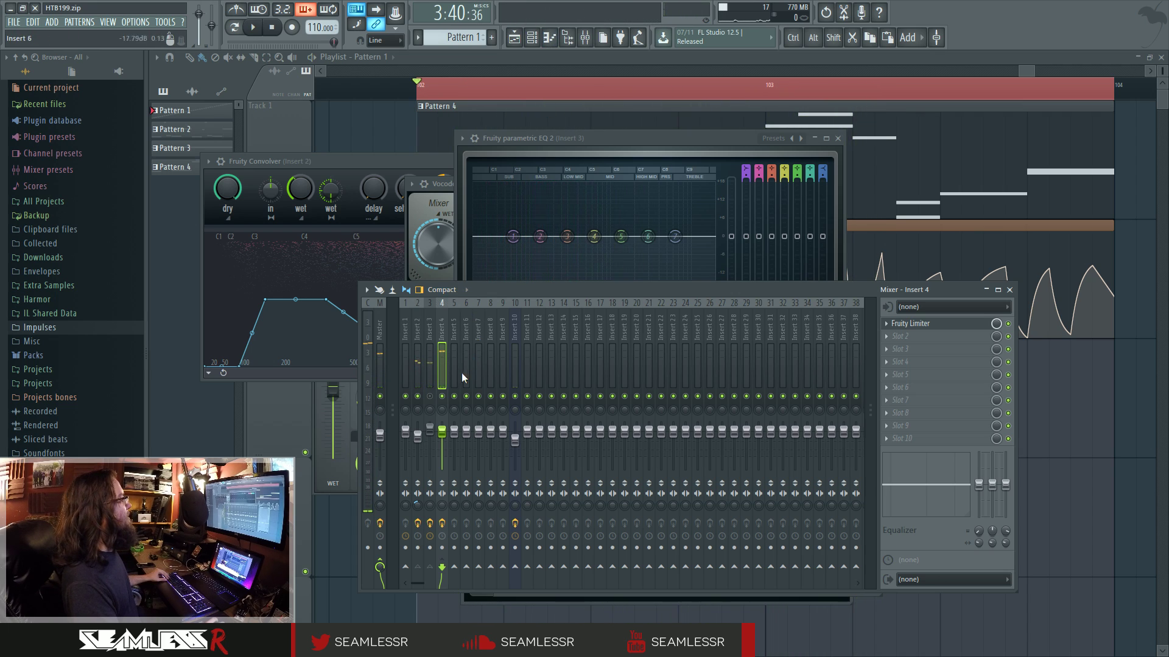
key(space)
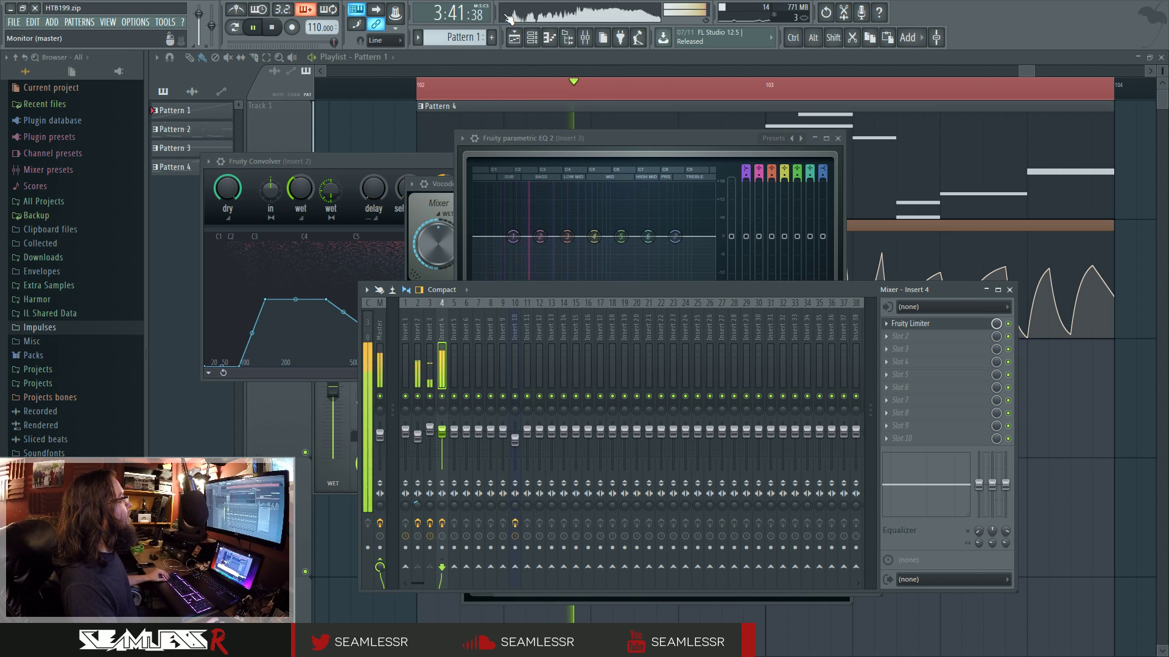
key(space)
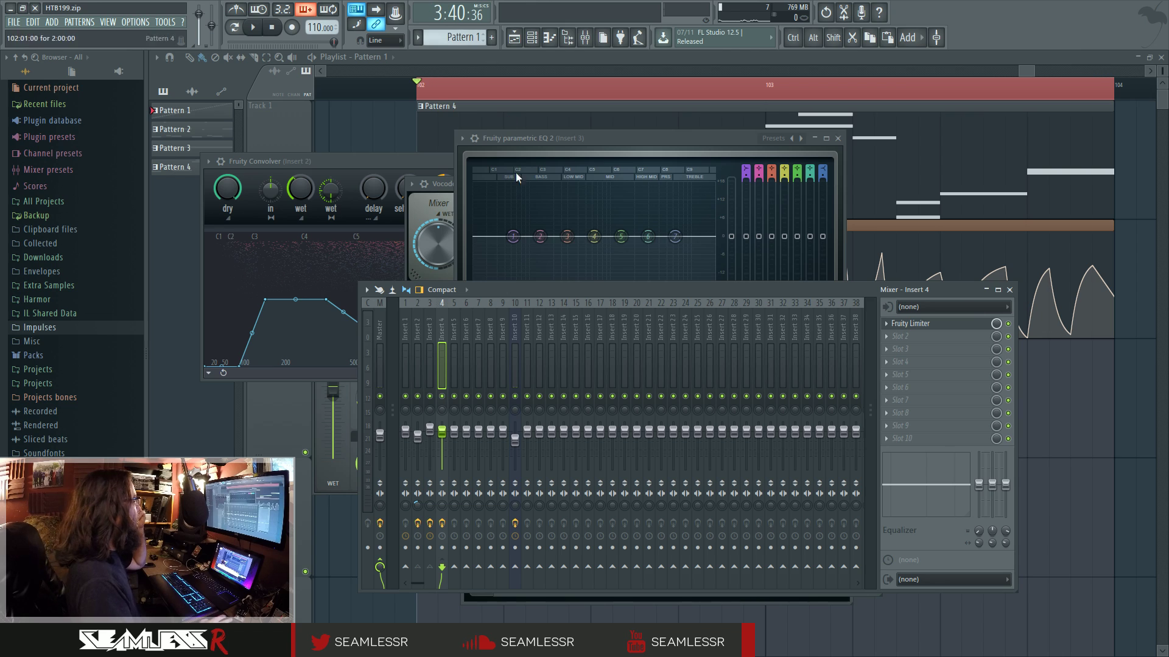
Play the pattern briefly, reopen Insert 4's Fruity Limiter to review its settings and return to the mixer
key(space)
key(space)
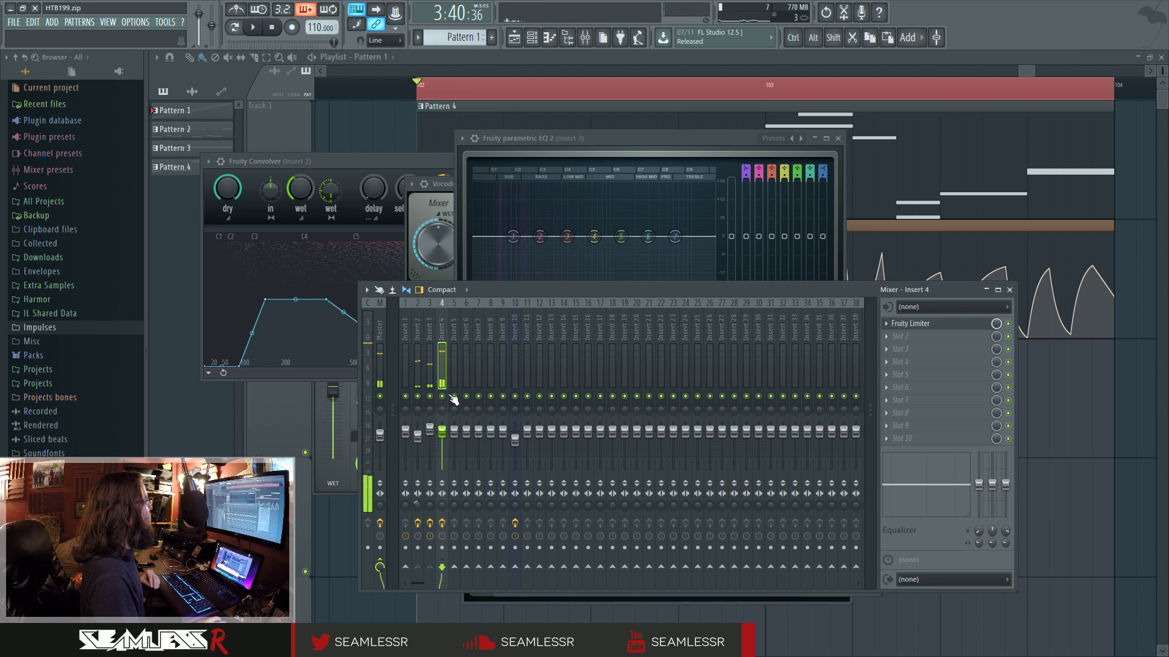
click(959, 324)
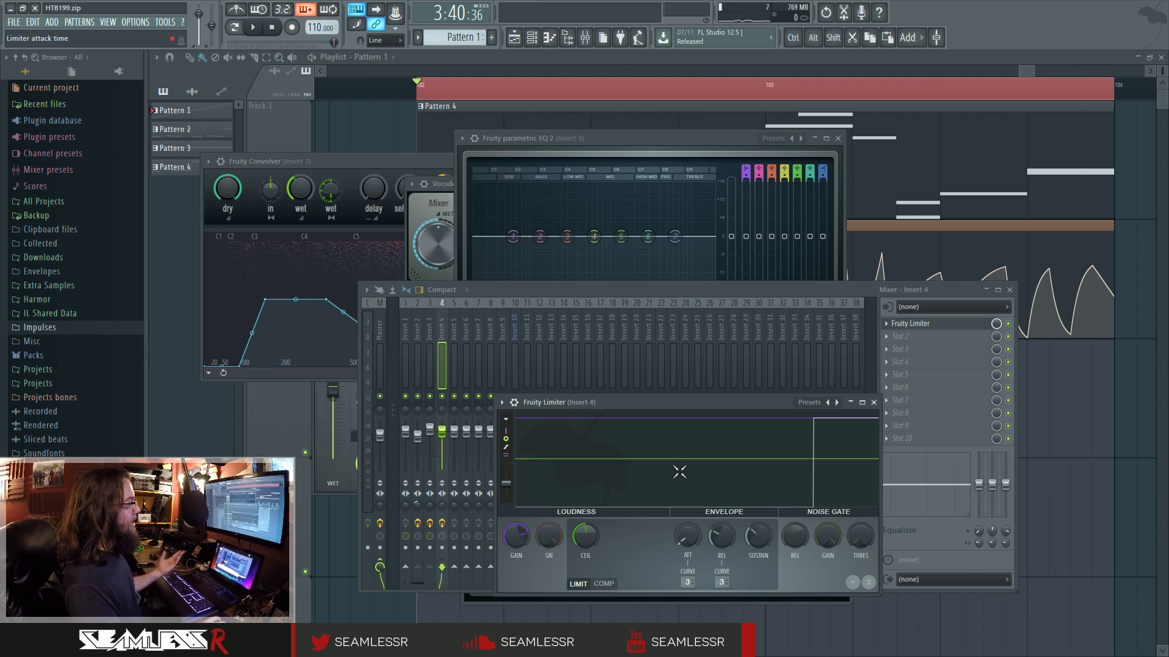
click(610, 290)
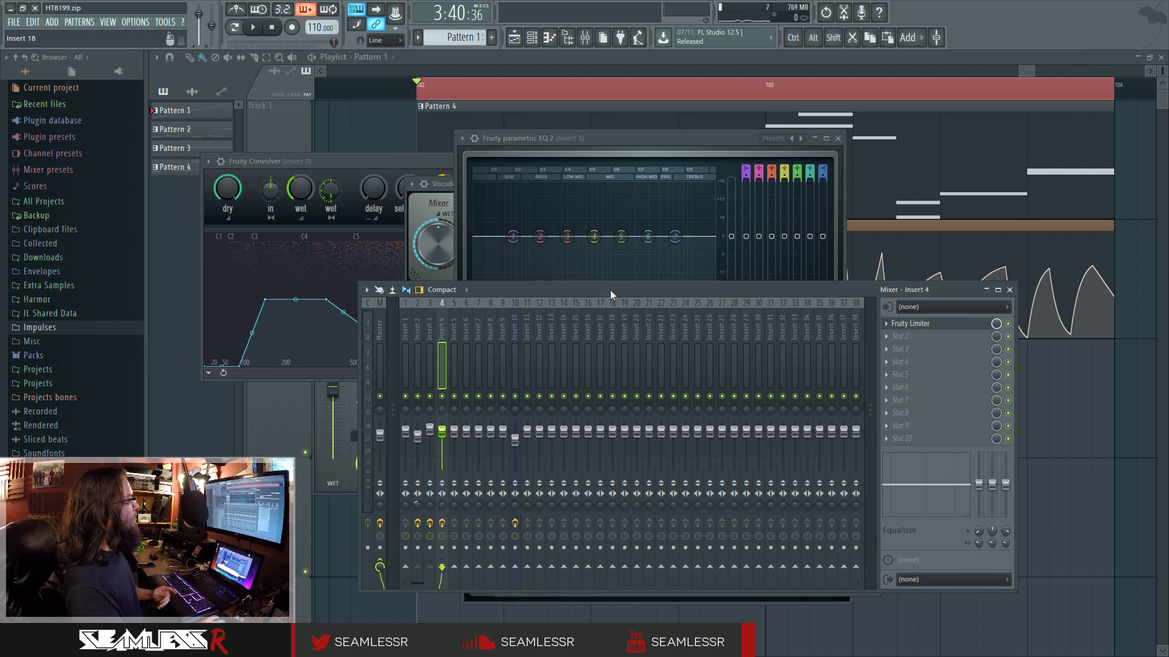